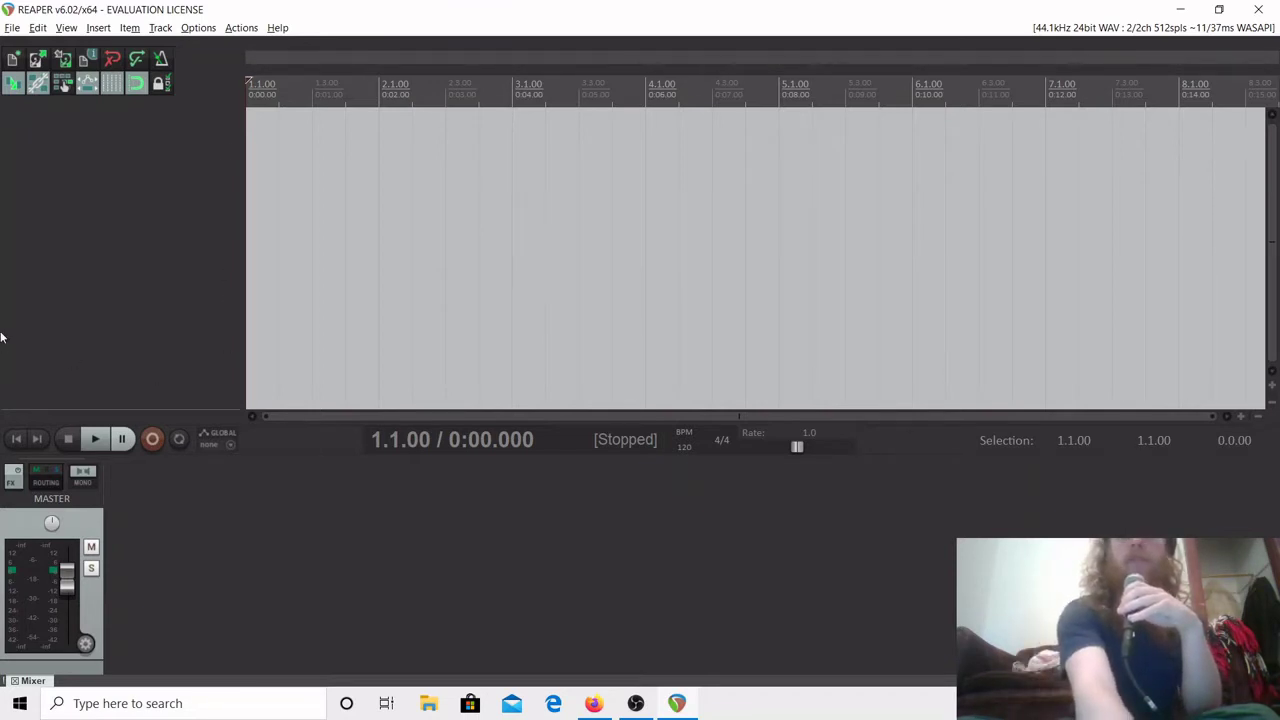
Check the audio device settings in the preferences and accept them.
click(190, 28)
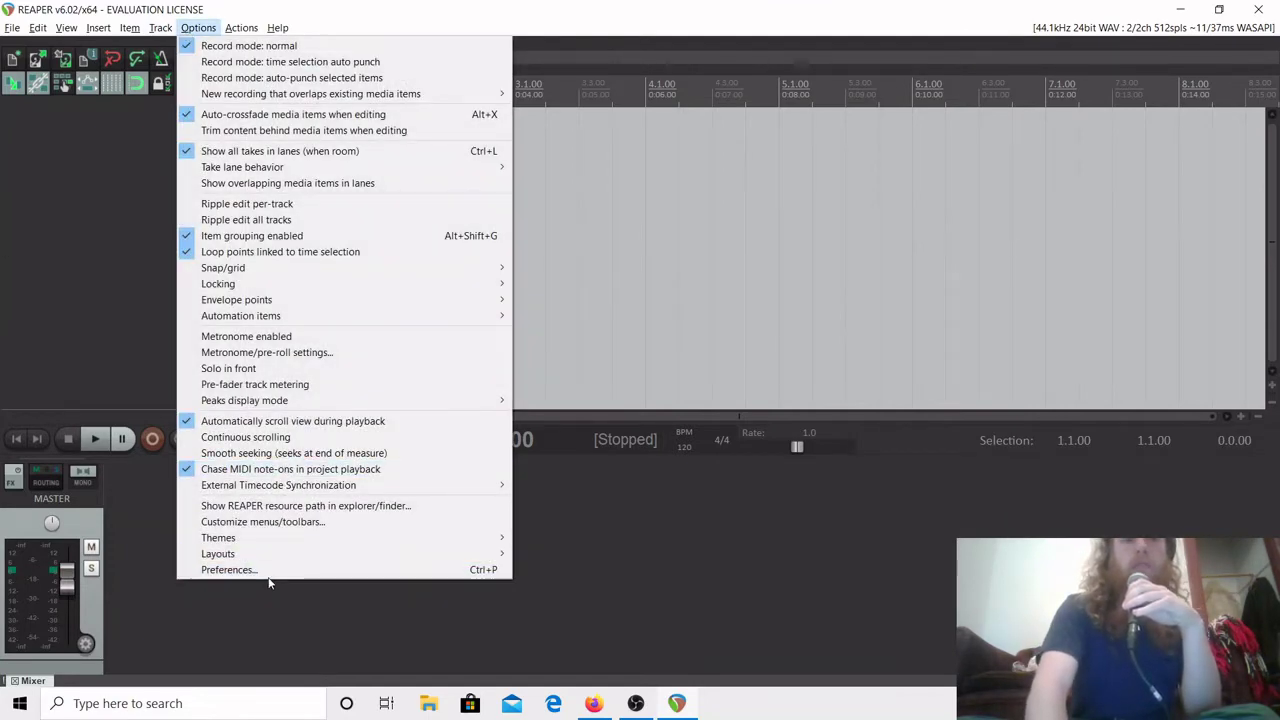
click(269, 572)
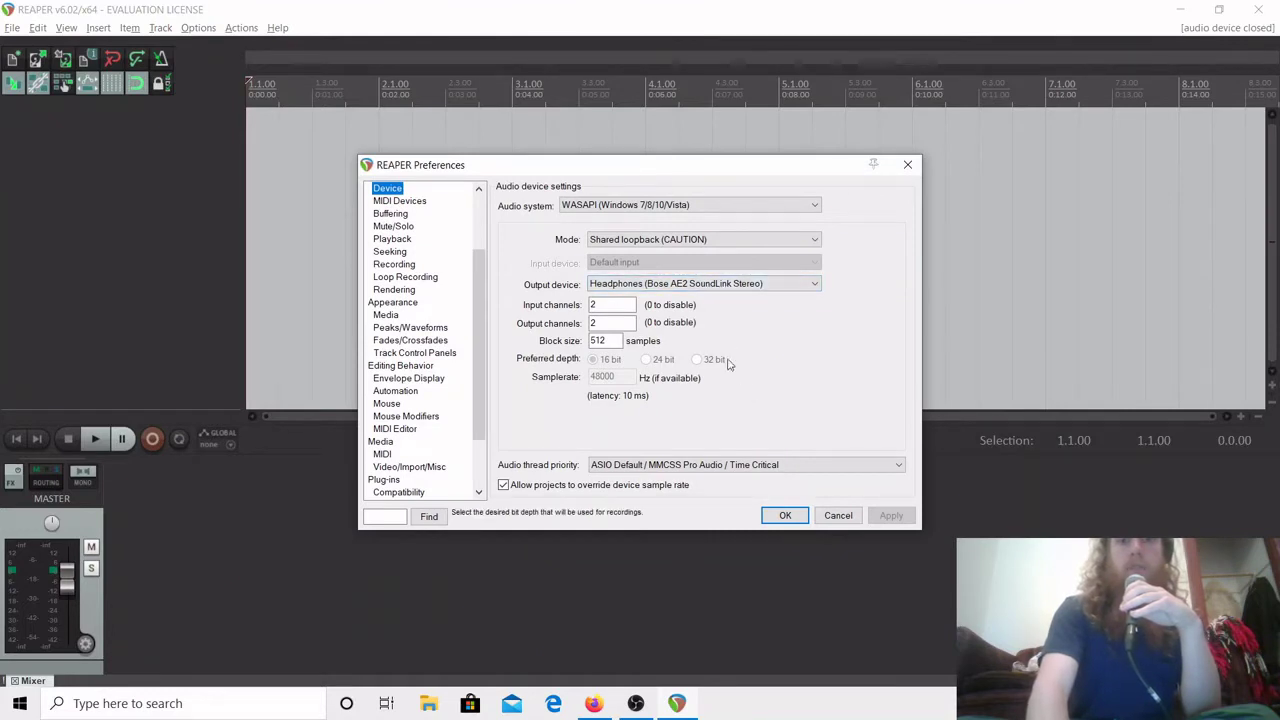
click(785, 516)
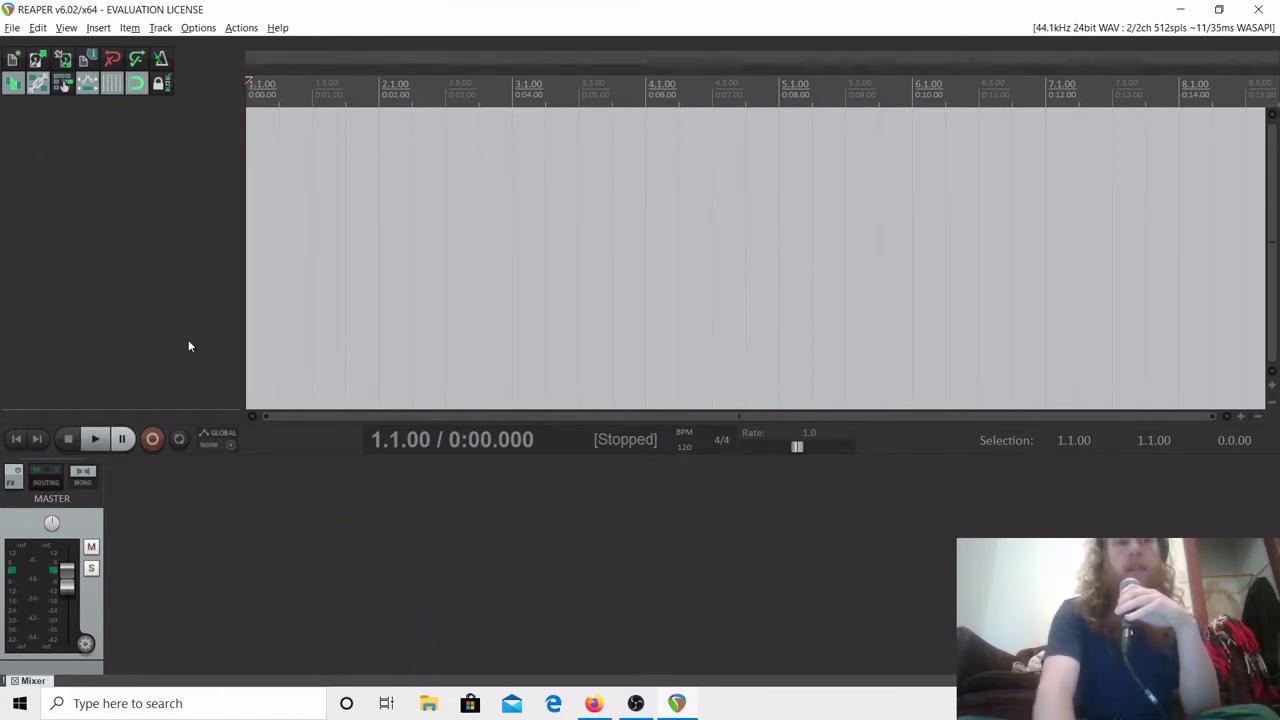
Insert the ReaSynth (Cockos) virtual instrument on a new track and move its effects window off the track controls.
right_click(67, 204)
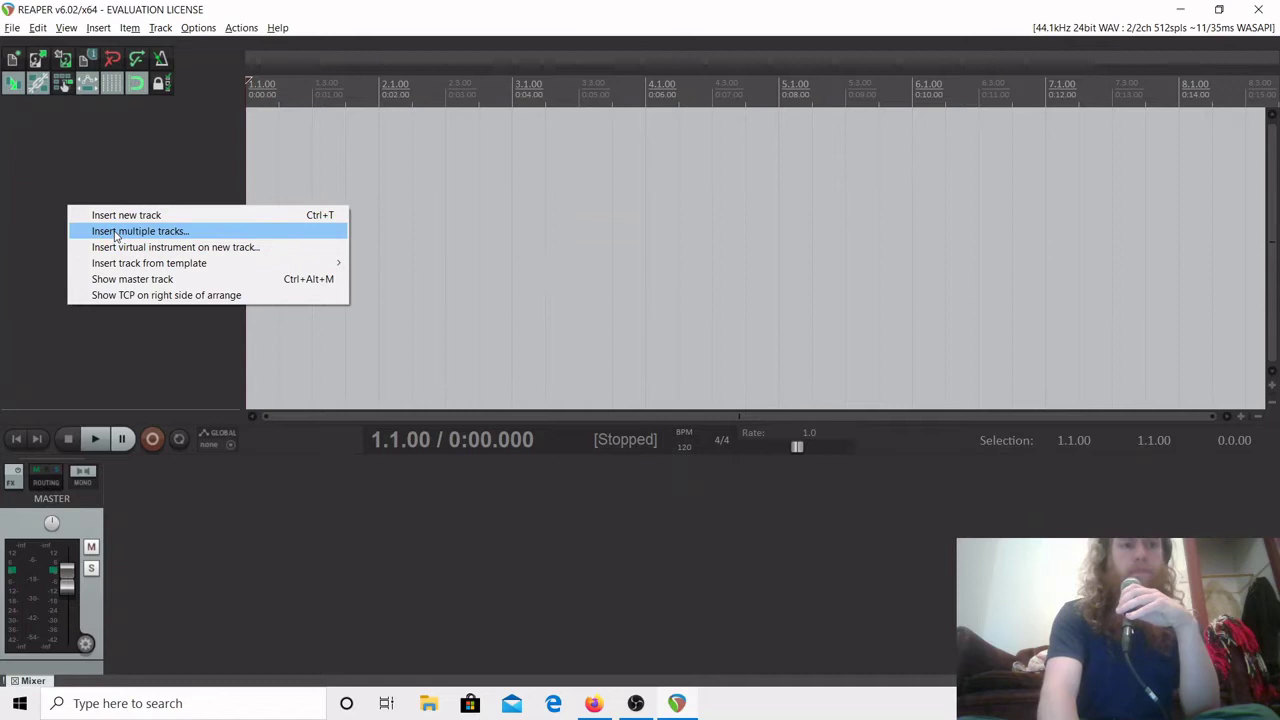
click(145, 228)
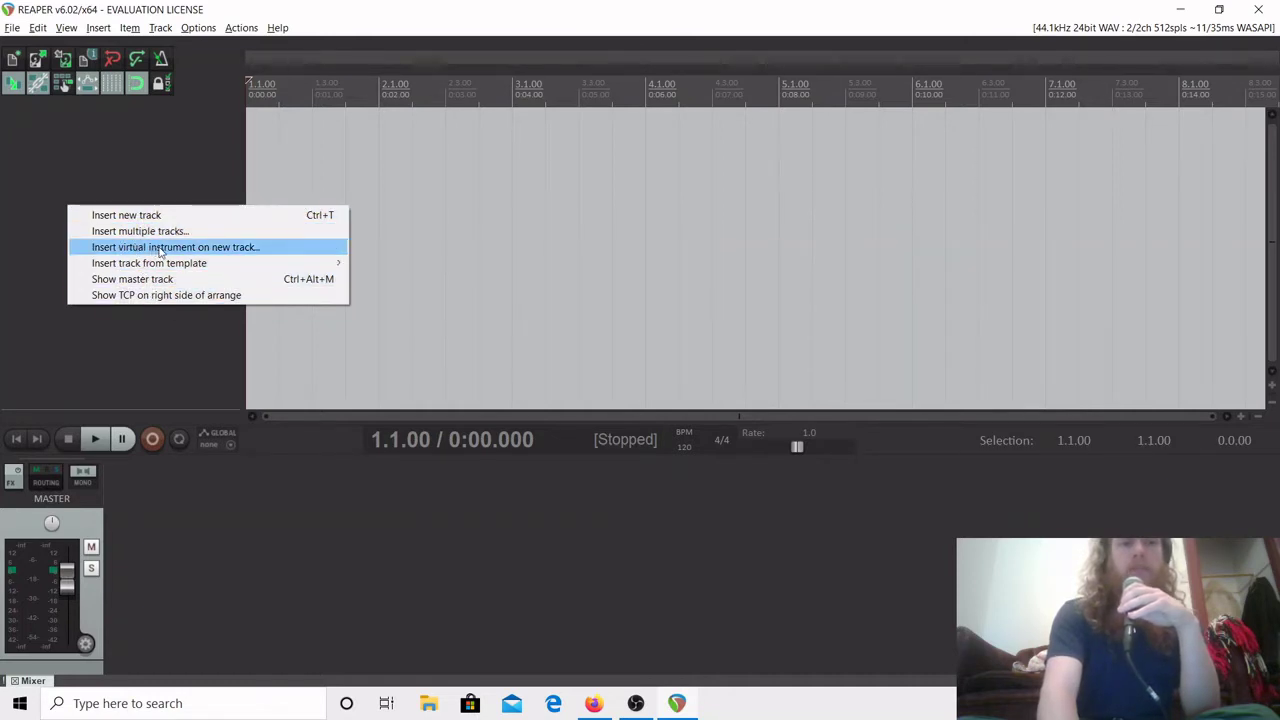
click(222, 249)
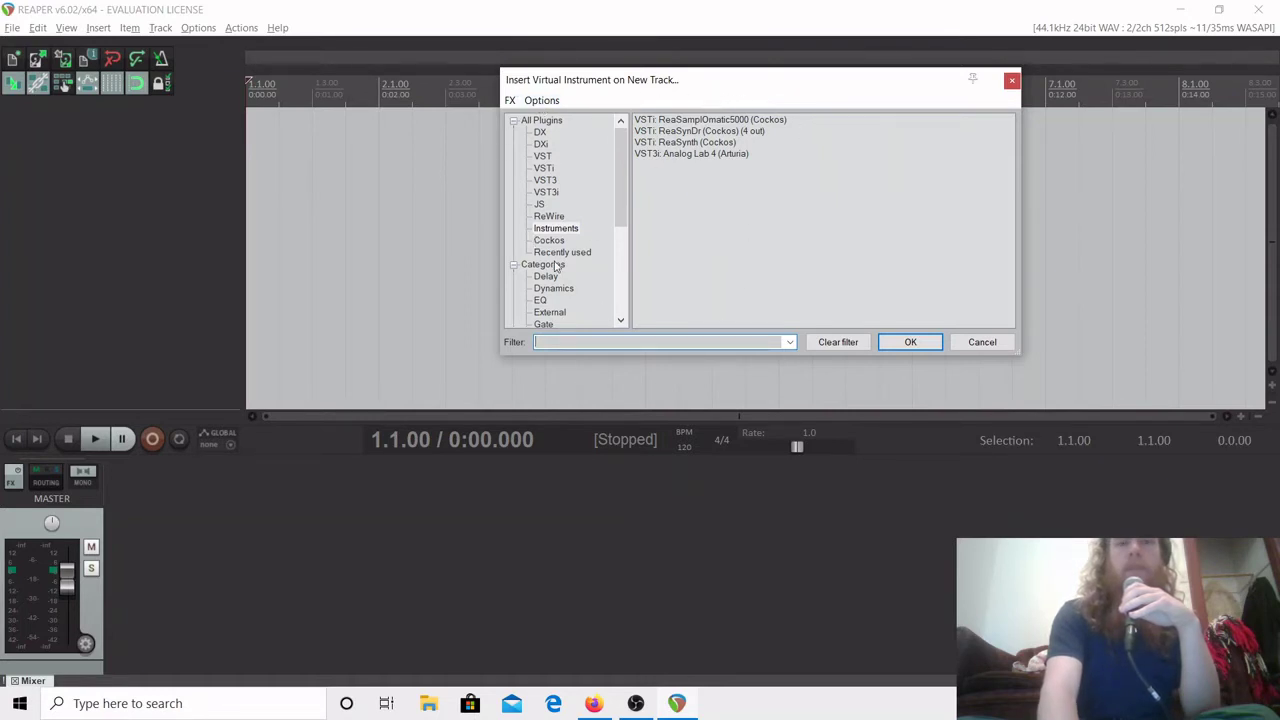
scroll(555, 265, down, 3)
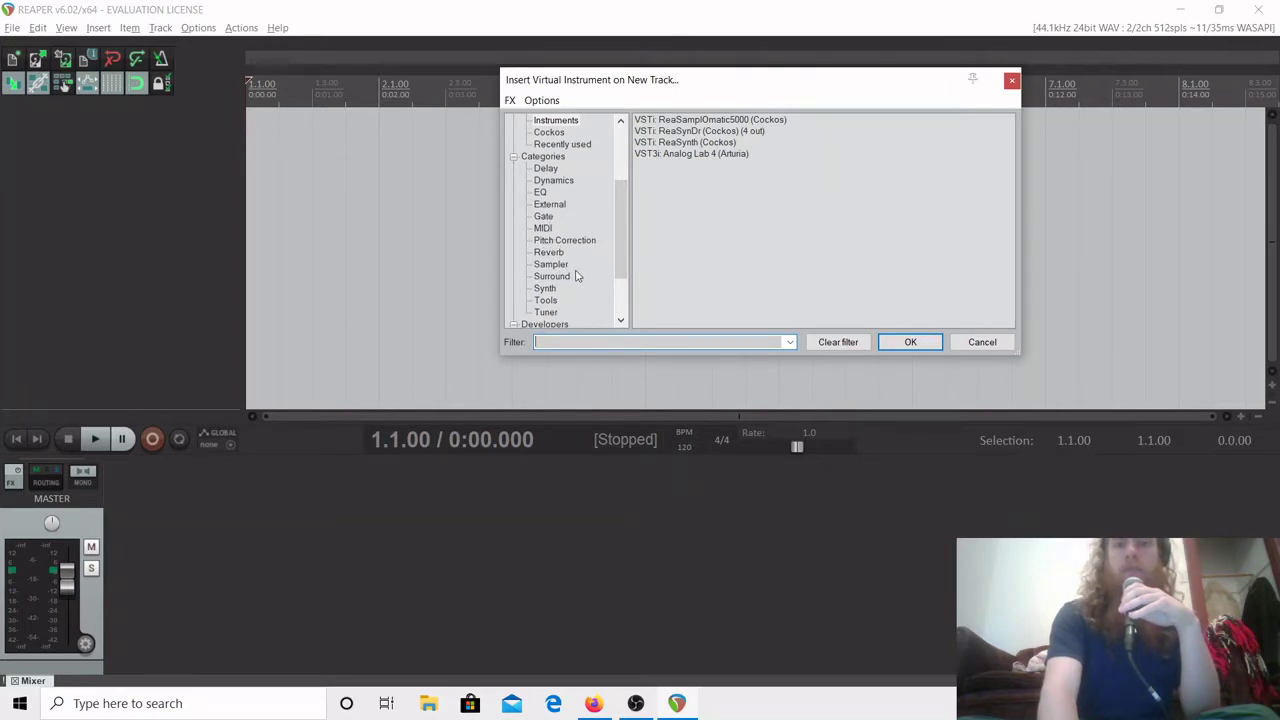
scroll(576, 276, up, 3)
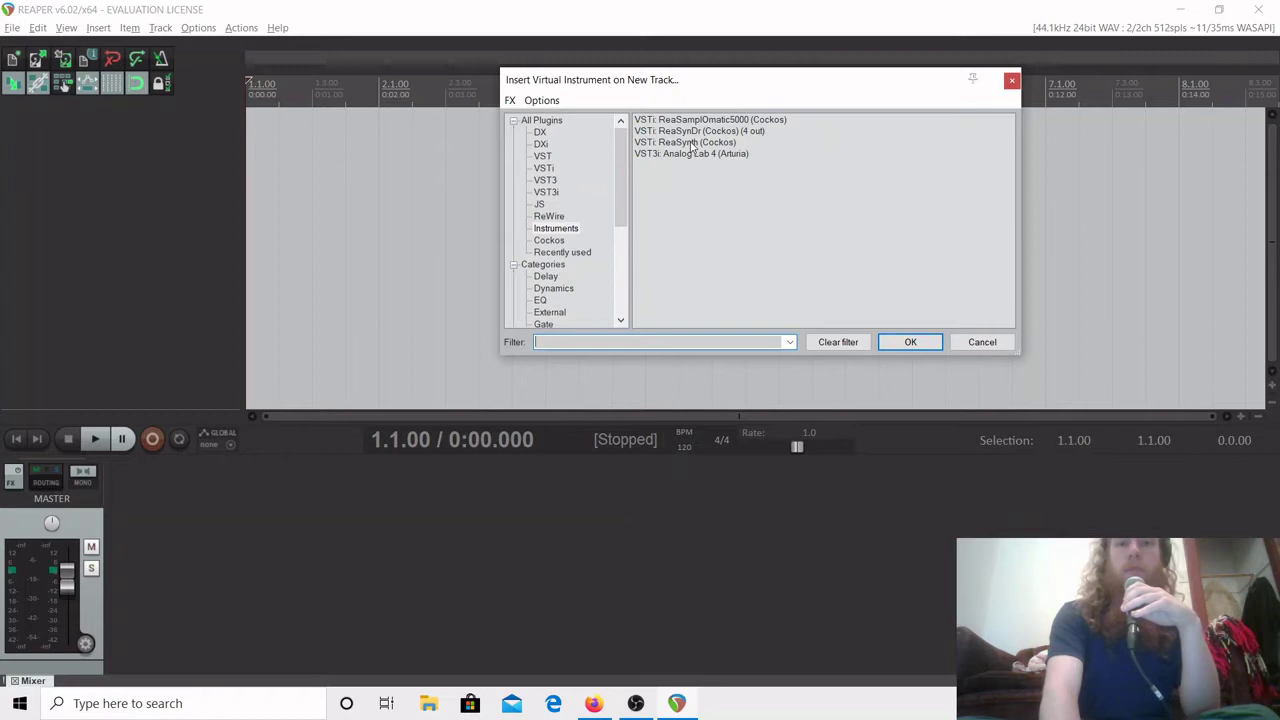
click(692, 146)
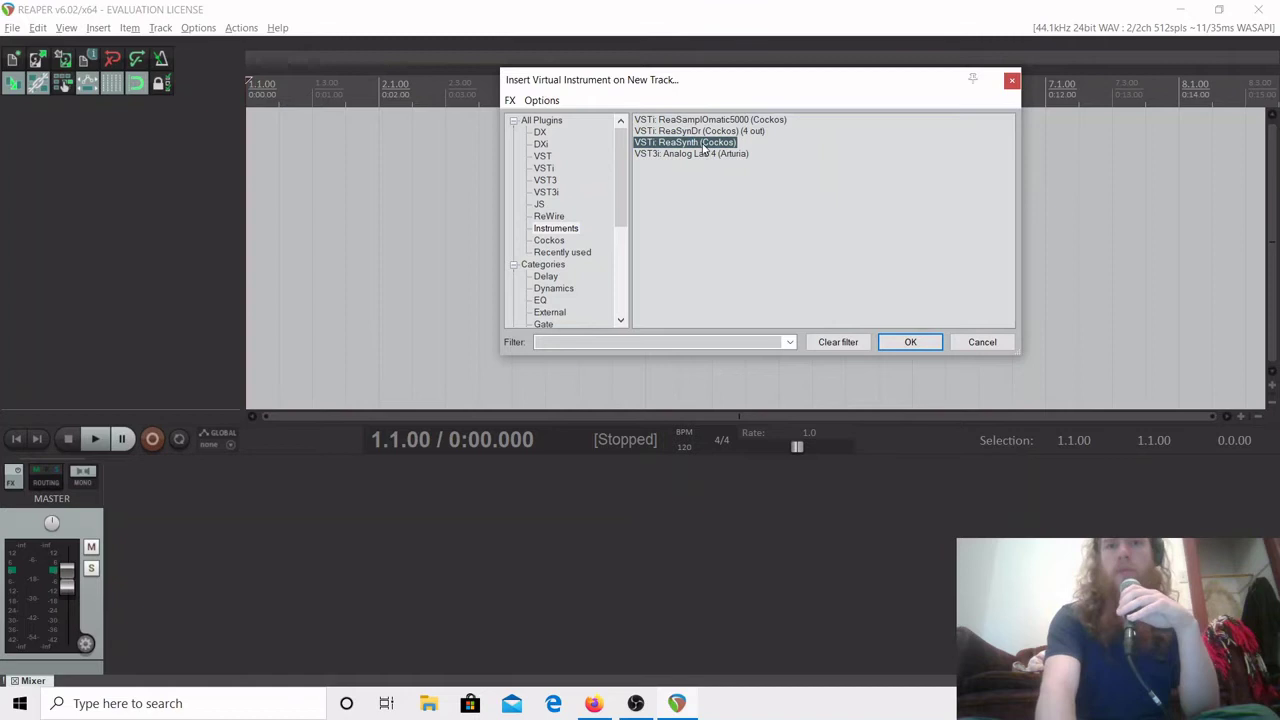
click(905, 342)
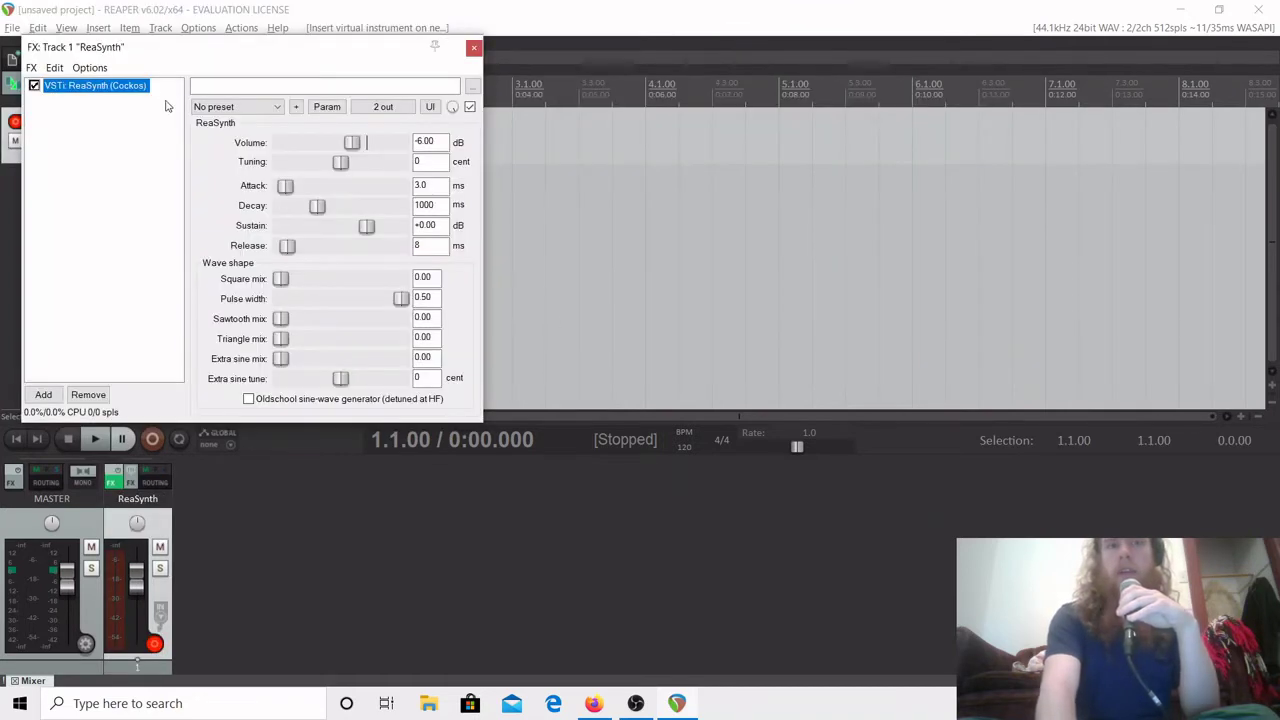
drag(257, 51, 702, 145)
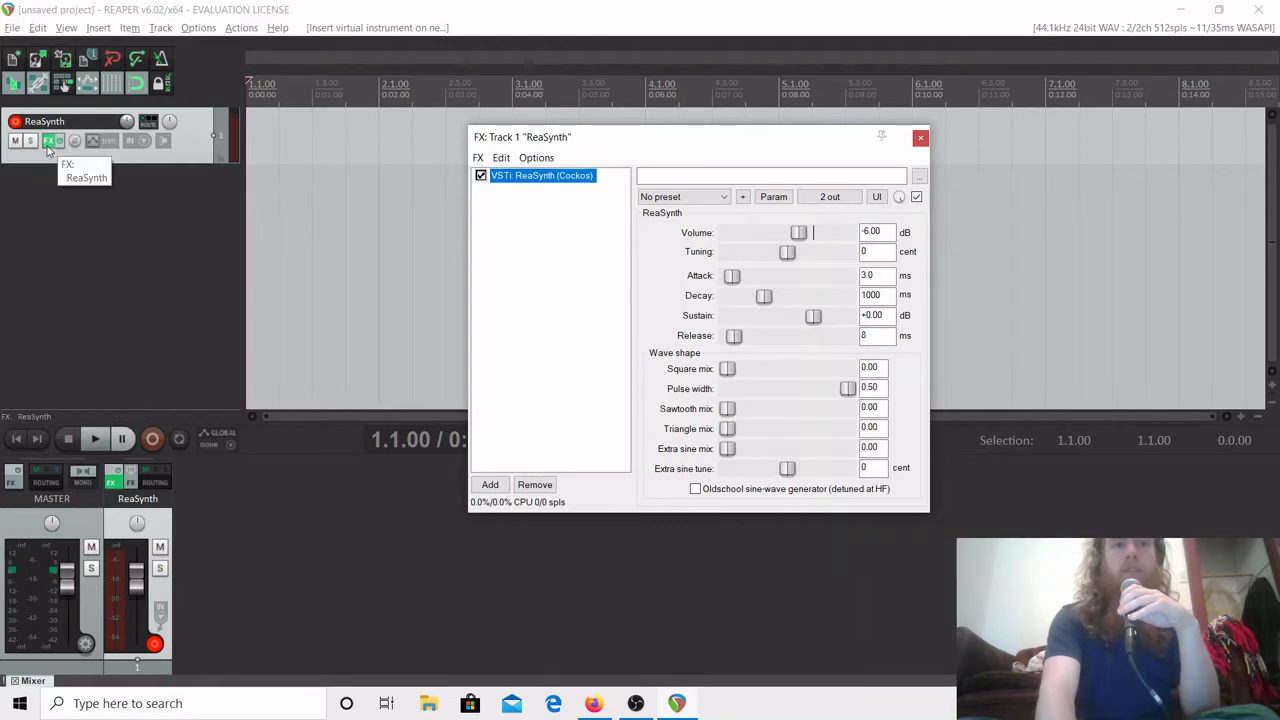
Insert an empty track below the ReaSynth track and delete it again.
click(73, 189)
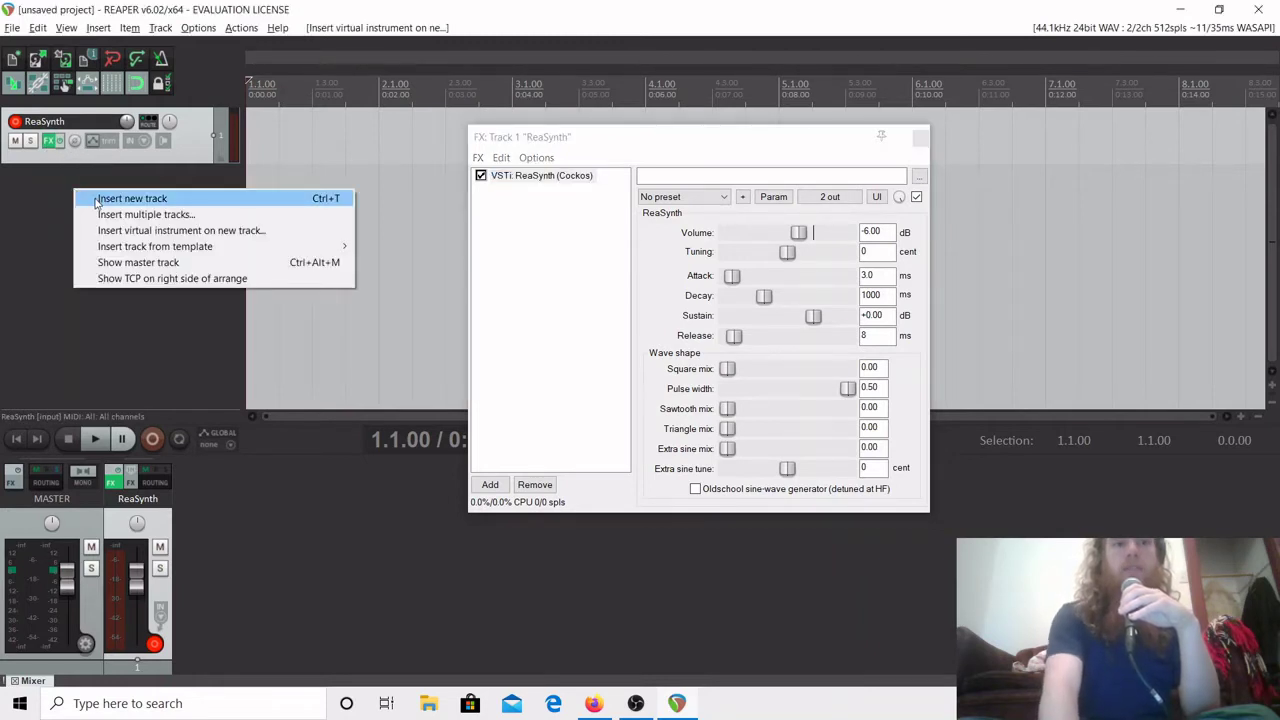
click(110, 198)
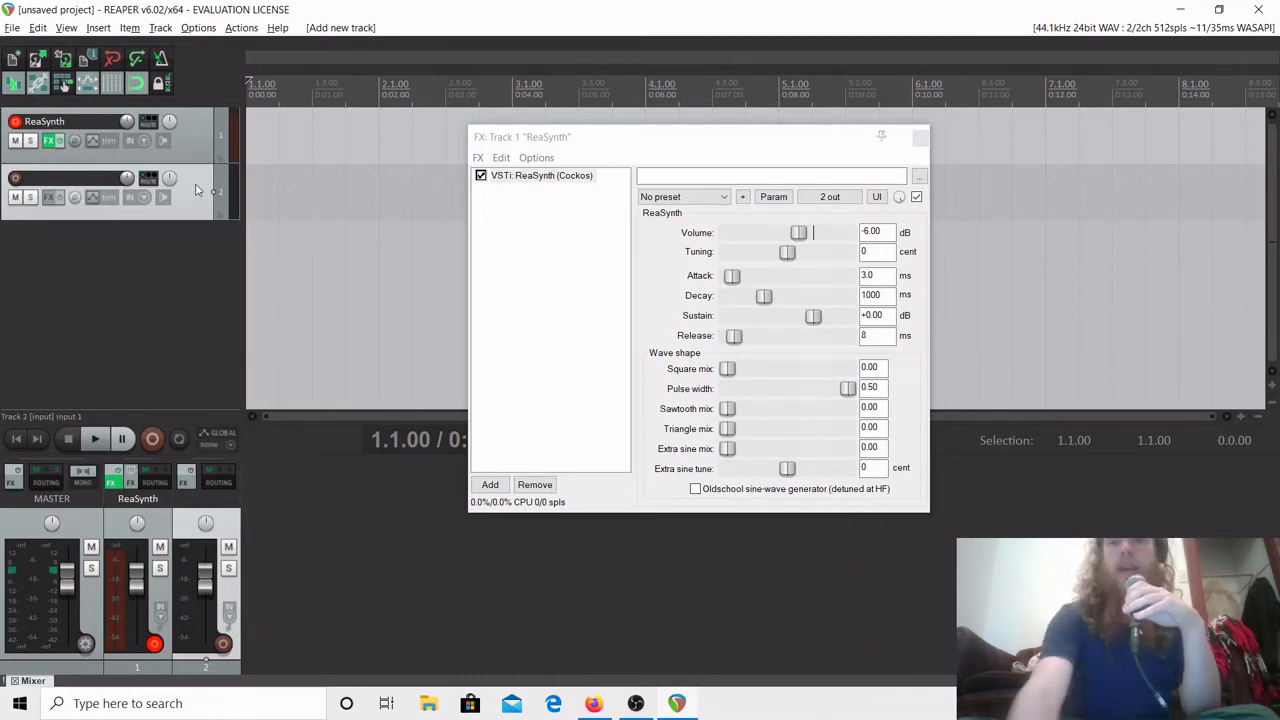
key(Delete)
Close and reopen the ReaSynth track's effects window, and move it clear of the first bars of the arrange view.
drag(785, 139, 696, 111)
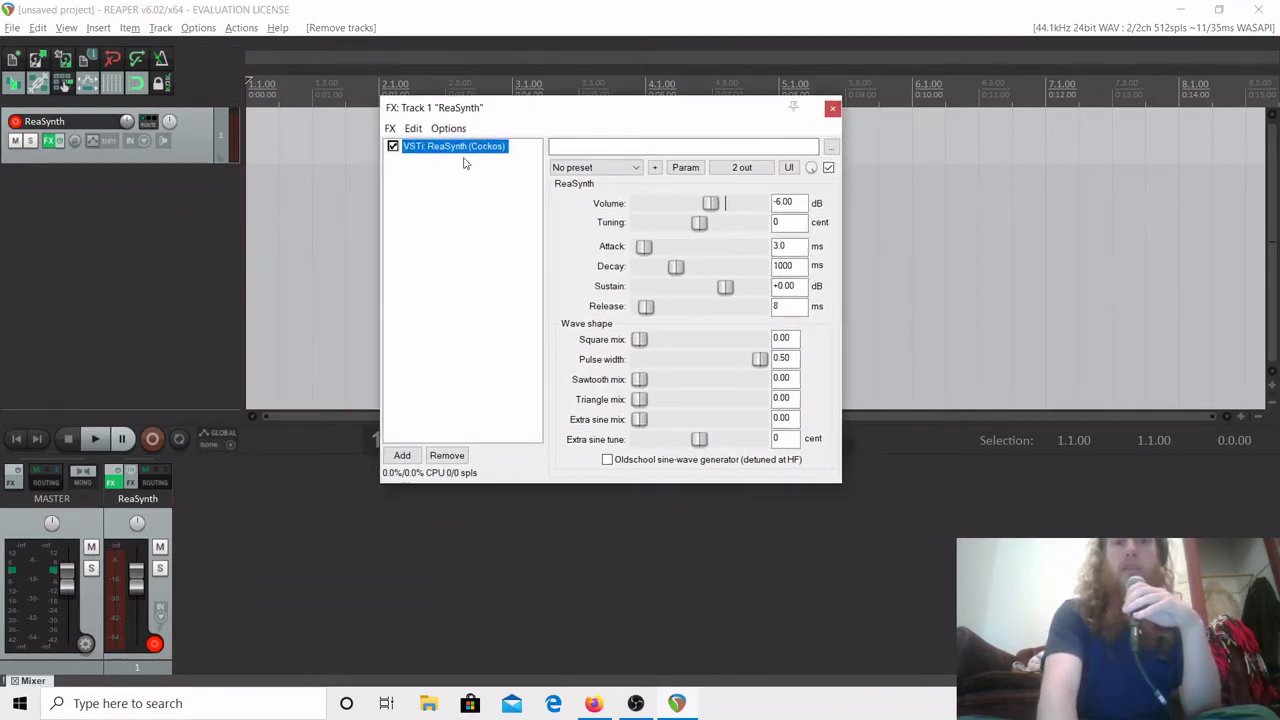
click(833, 110)
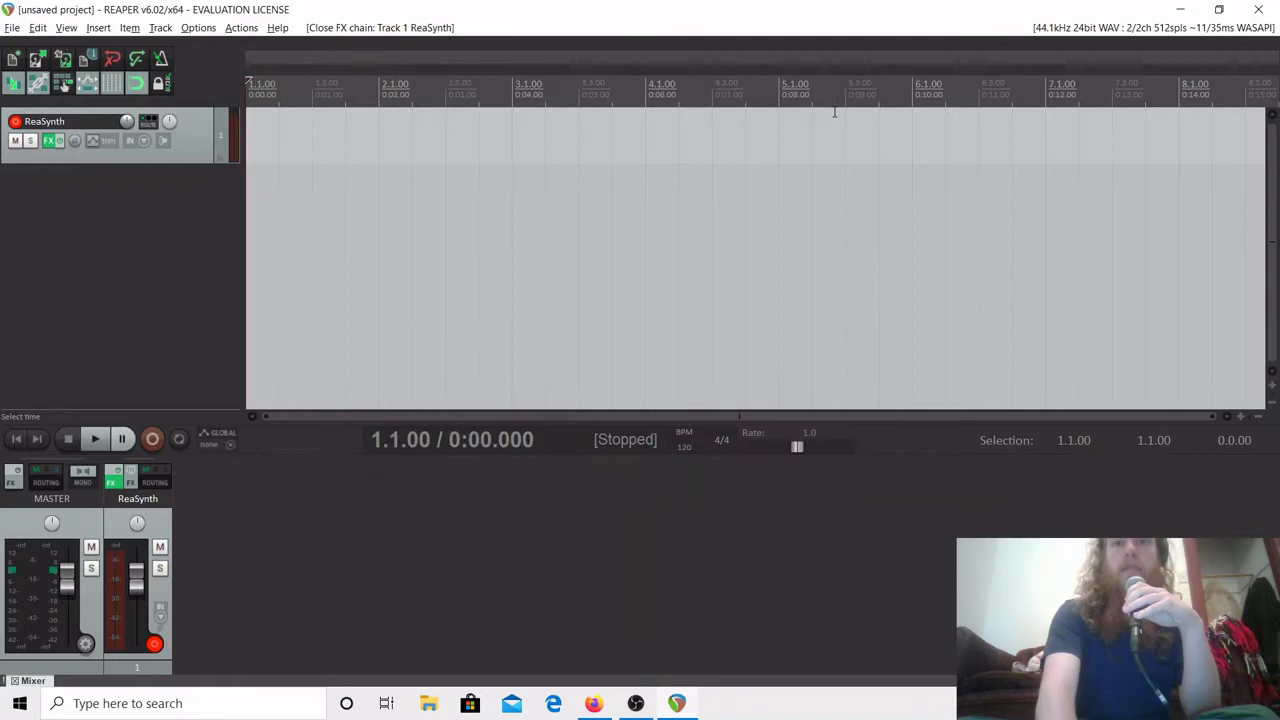
click(45, 148)
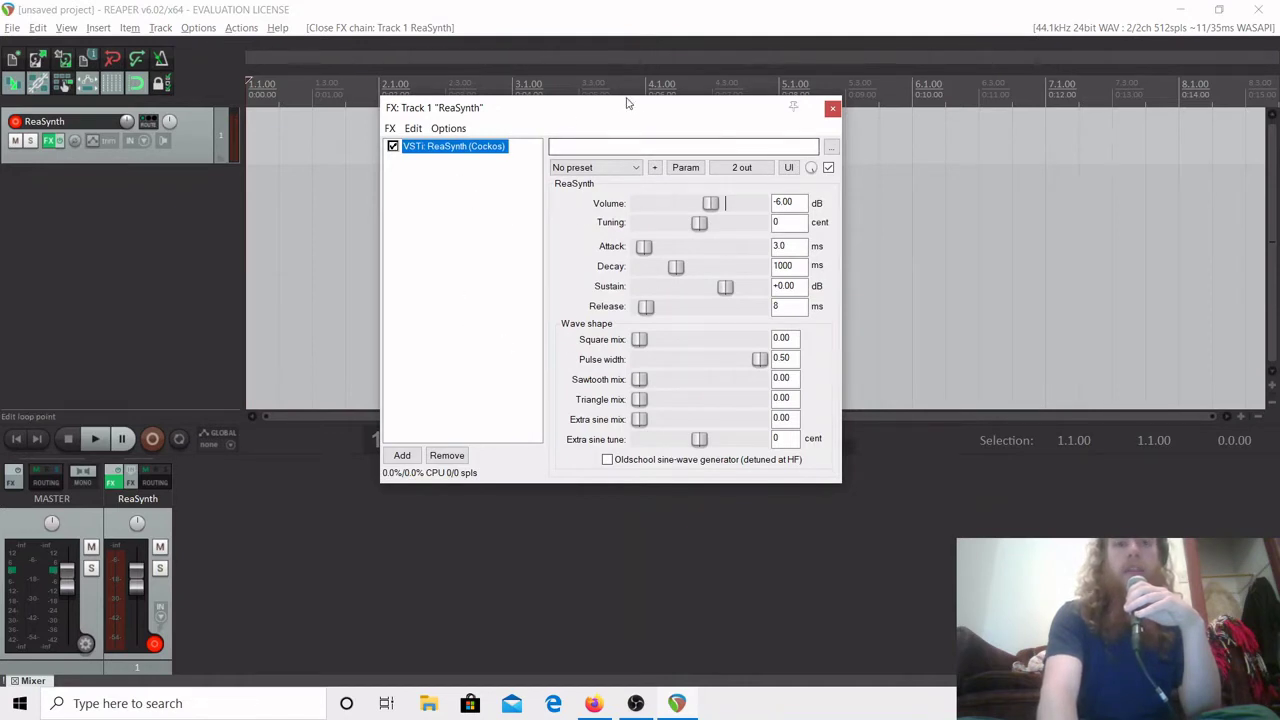
drag(624, 107, 685, 56)
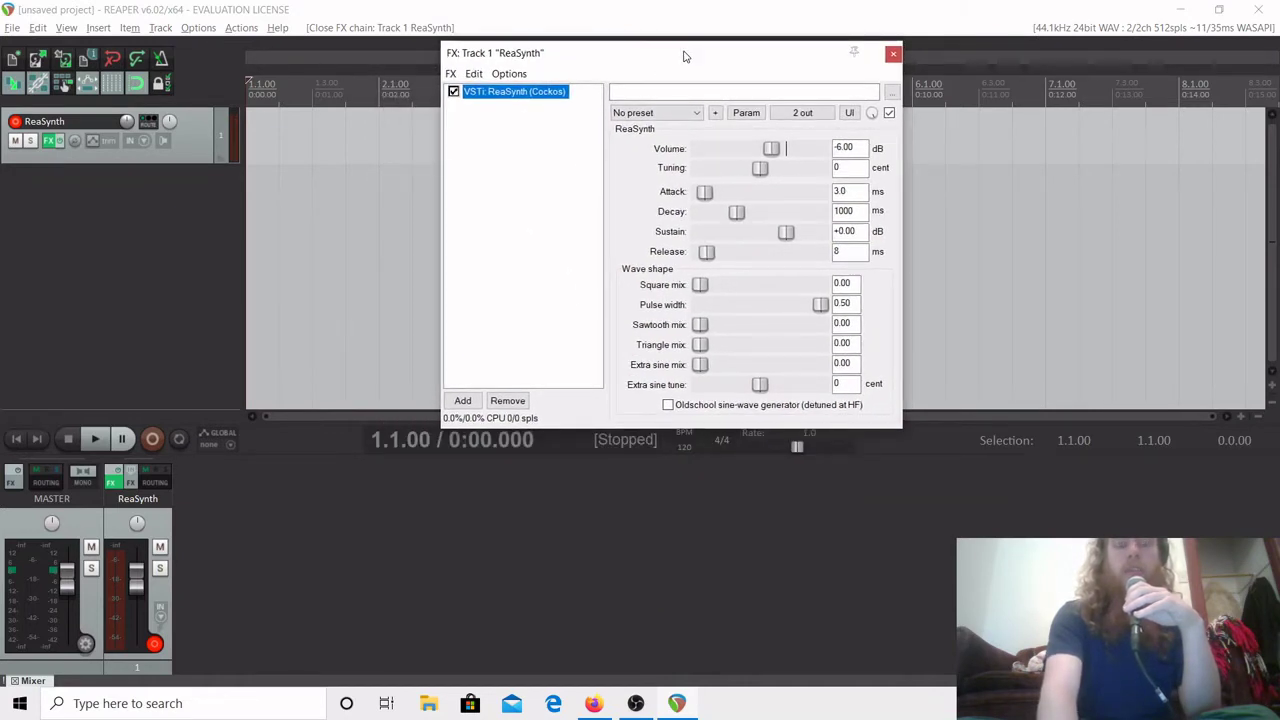
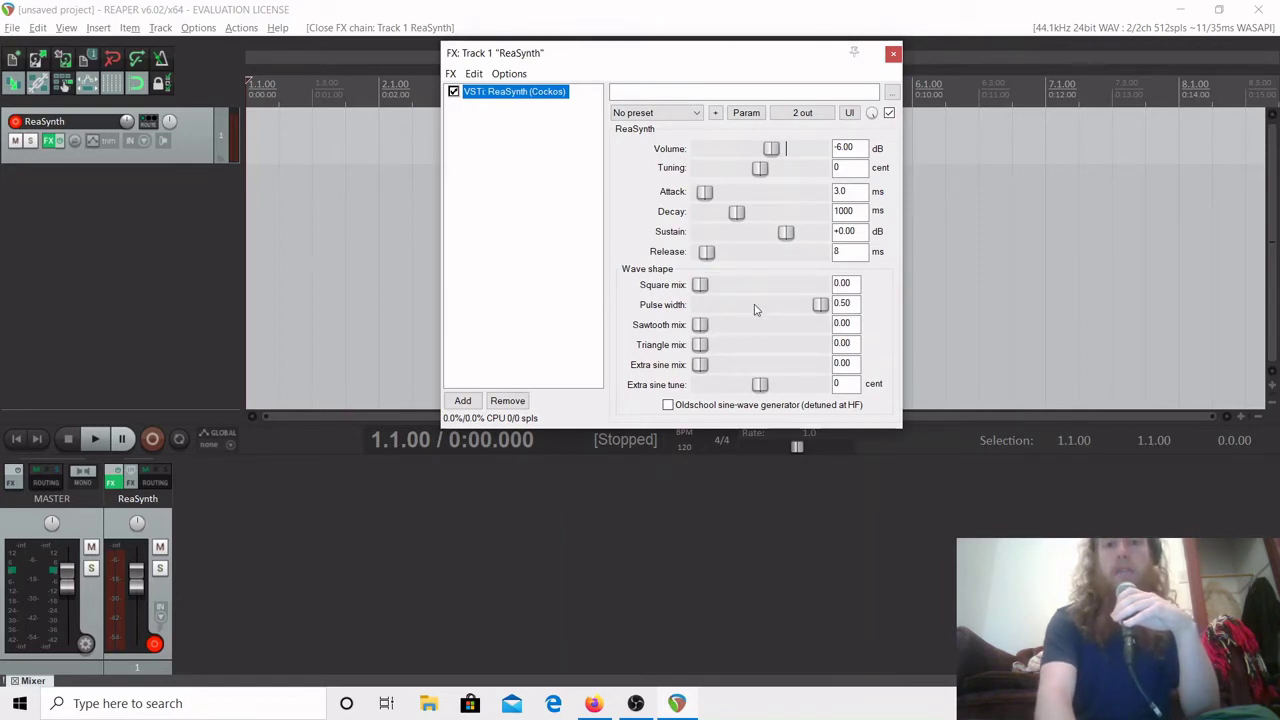
drag(661, 52, 965, 102)
click(500, 20)
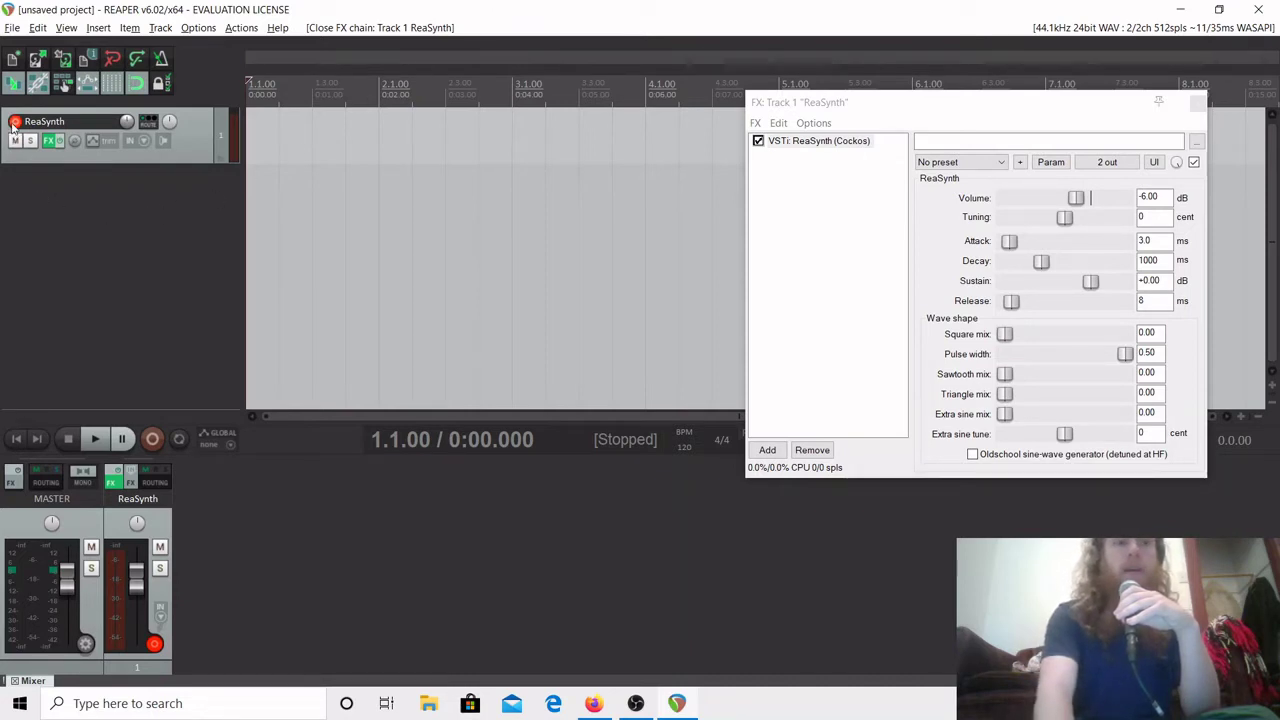
Test recording with the ReaSynth track disarmed, and arm the track again.
click(15, 122)
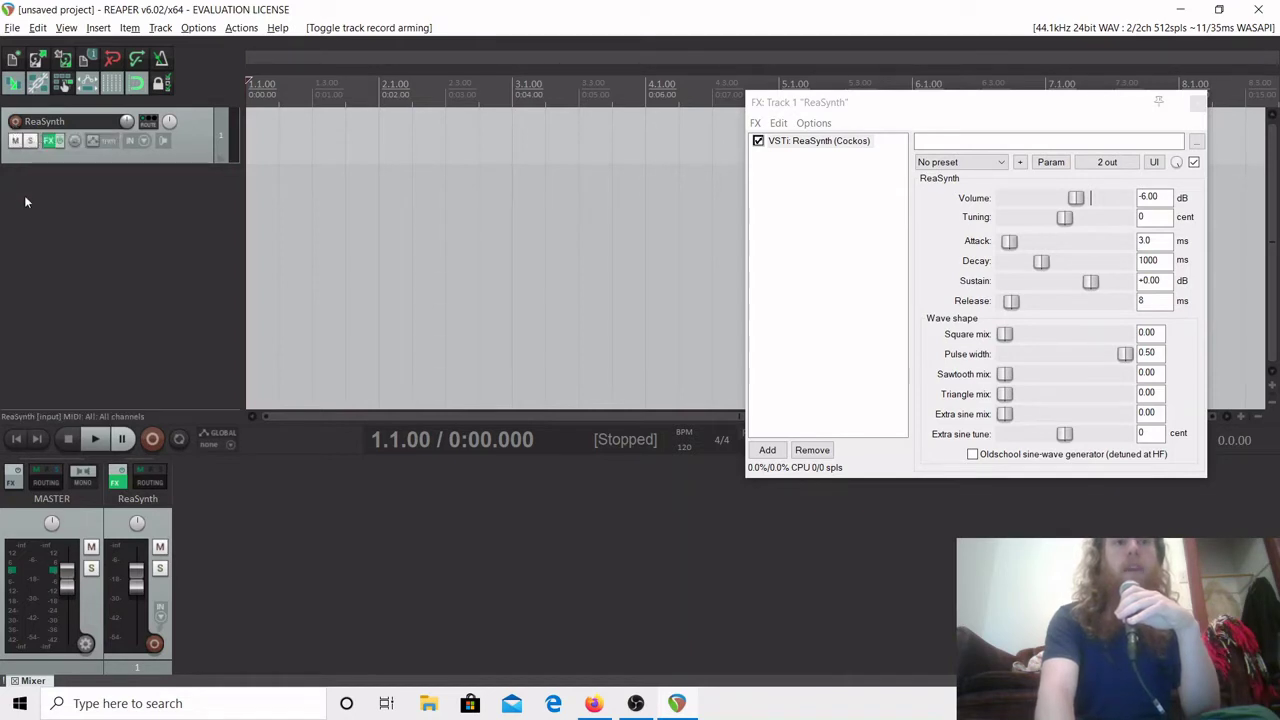
click(152, 439)
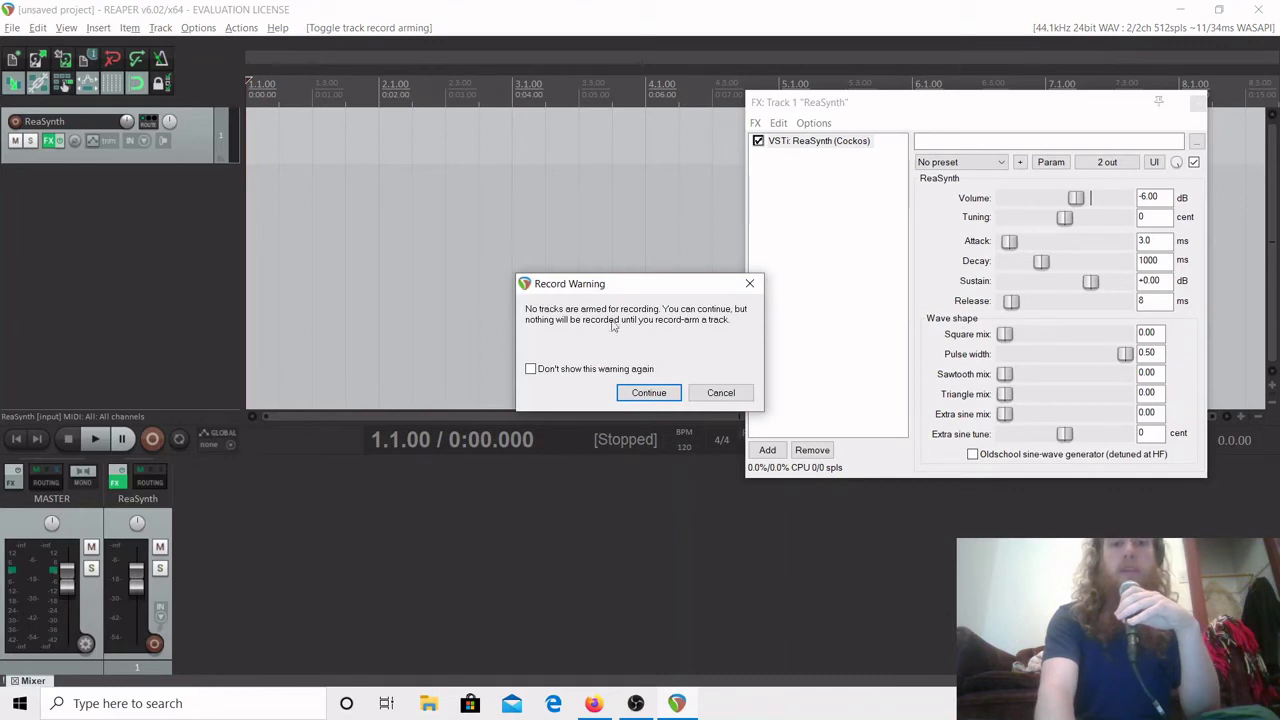
click(649, 393)
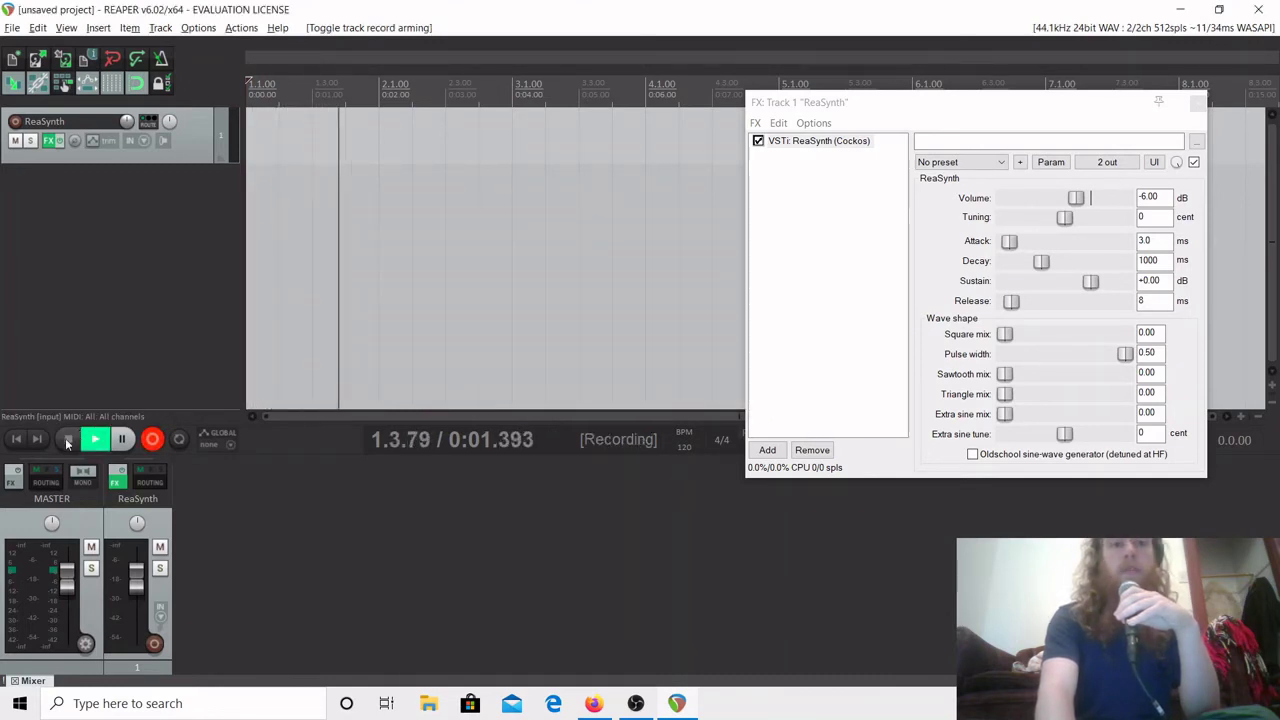
click(66, 441)
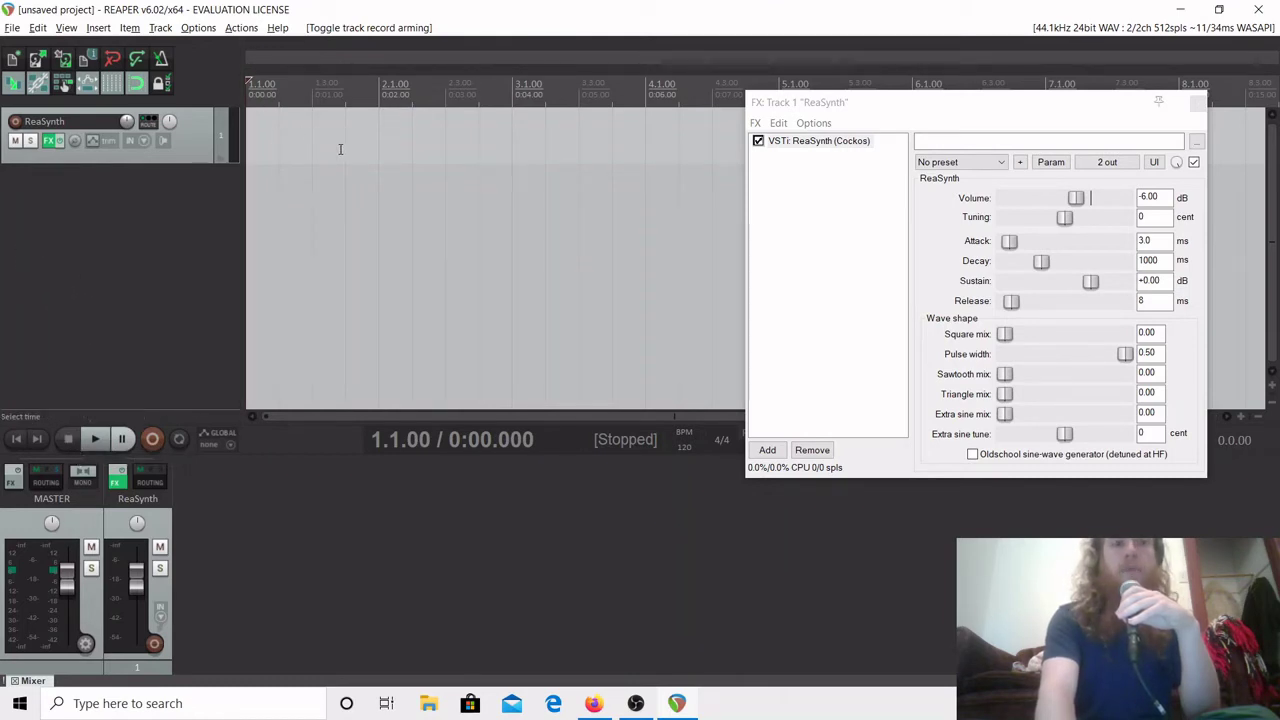
click(13, 123)
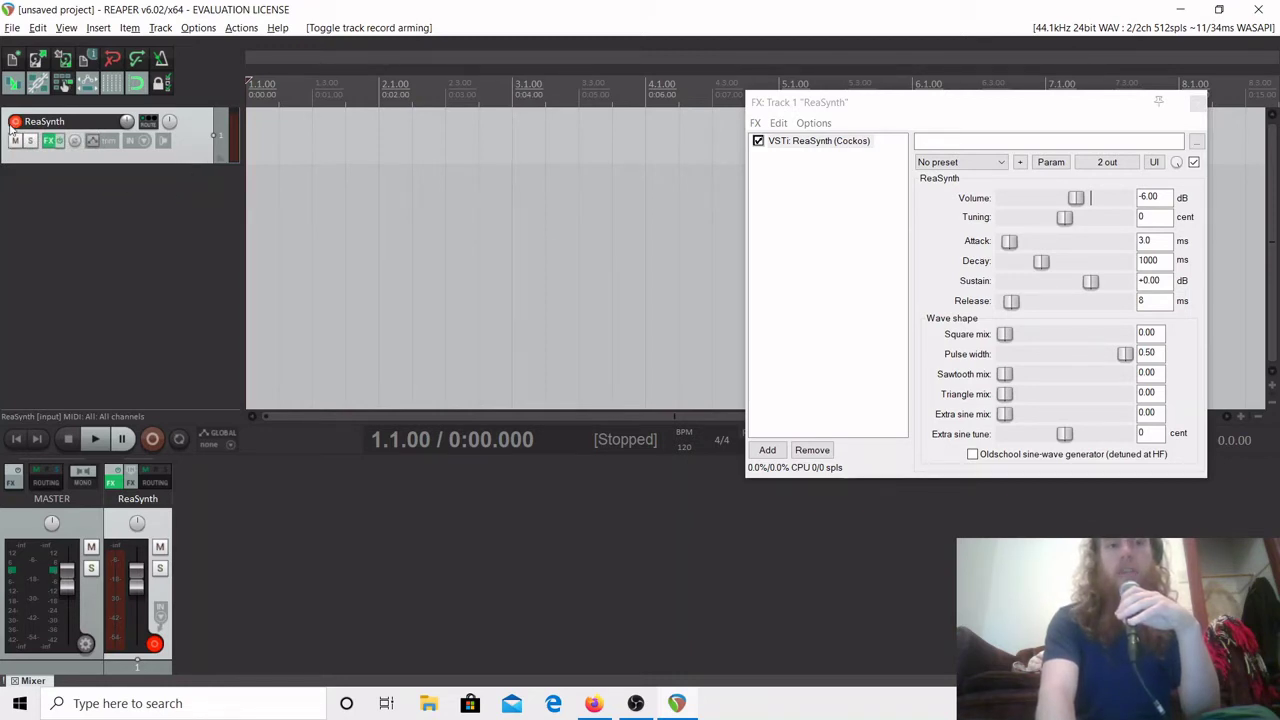
click(166, 251)
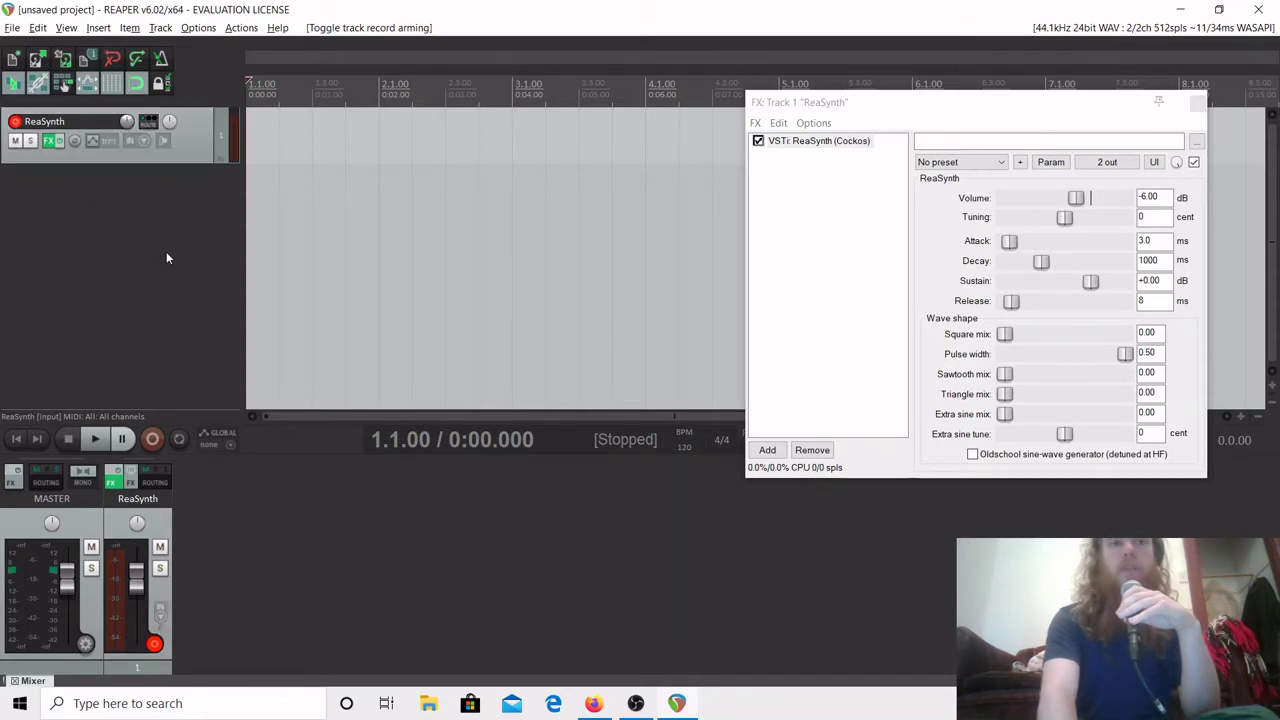
Open the Virtual MIDI Keyboard and place its floating window over the arrange view.
click(66, 28)
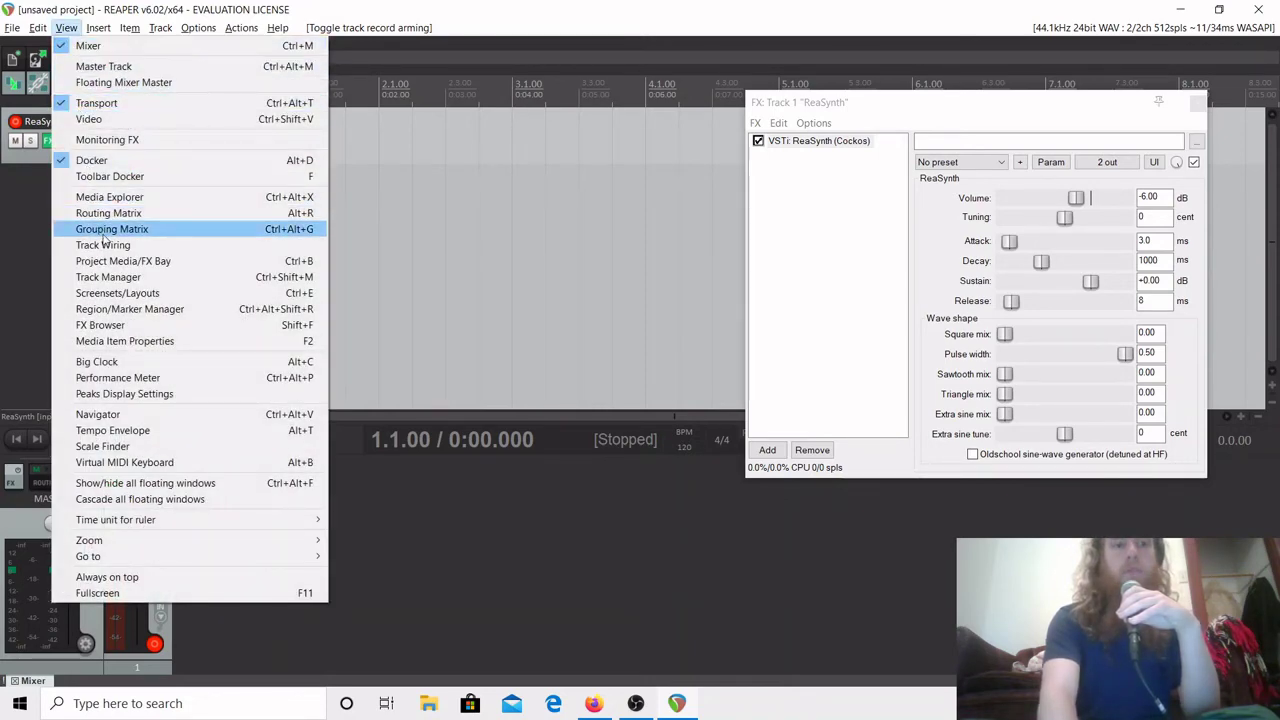
click(150, 463)
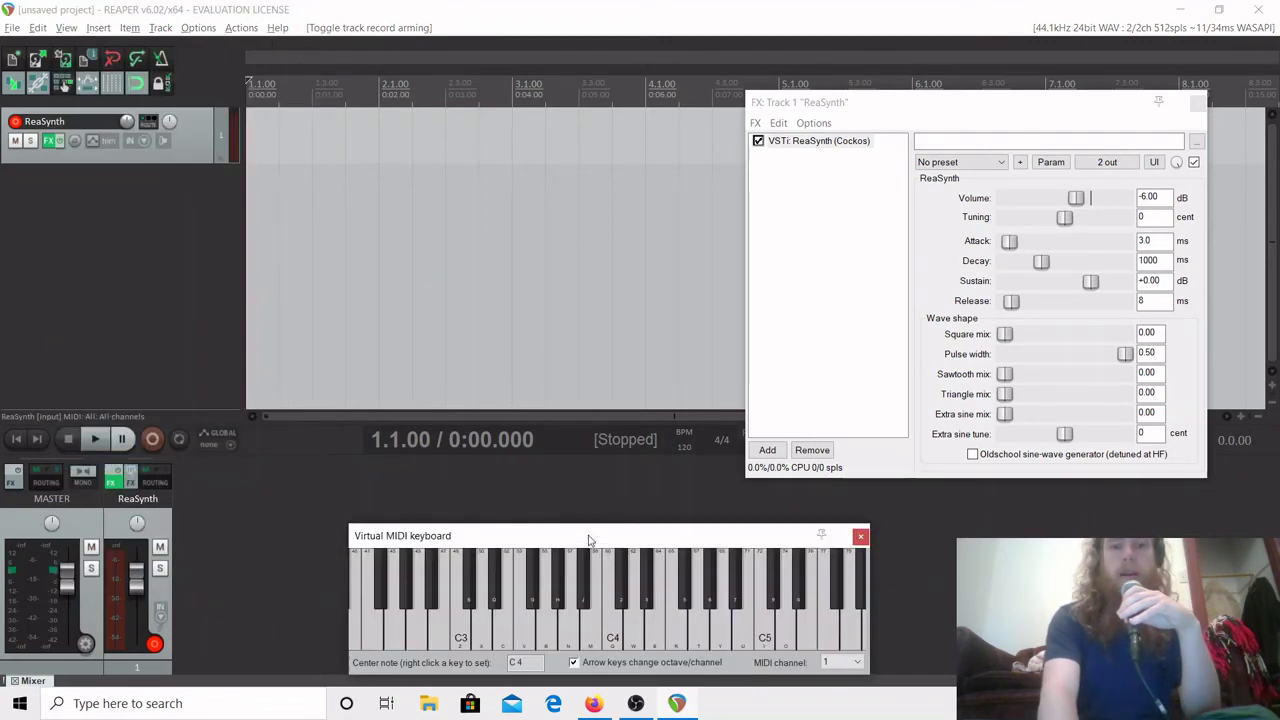
drag(589, 537, 592, 0)
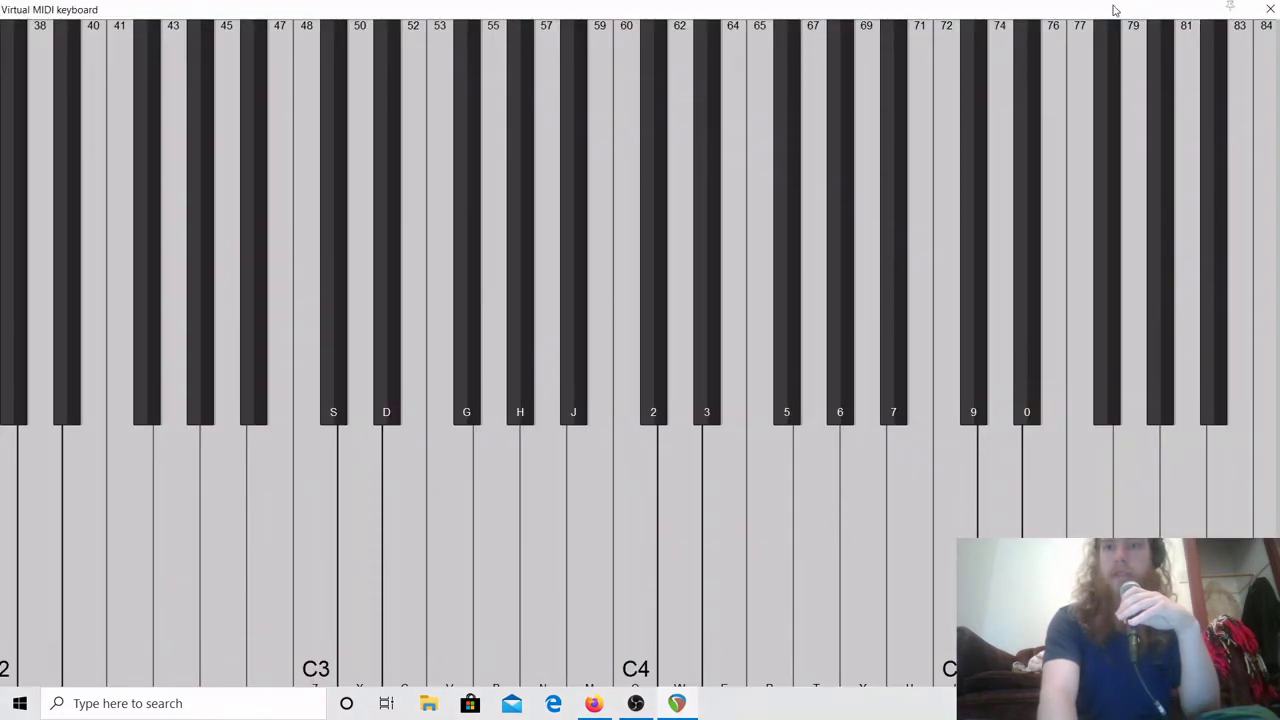
drag(1115, 10, 660, 211)
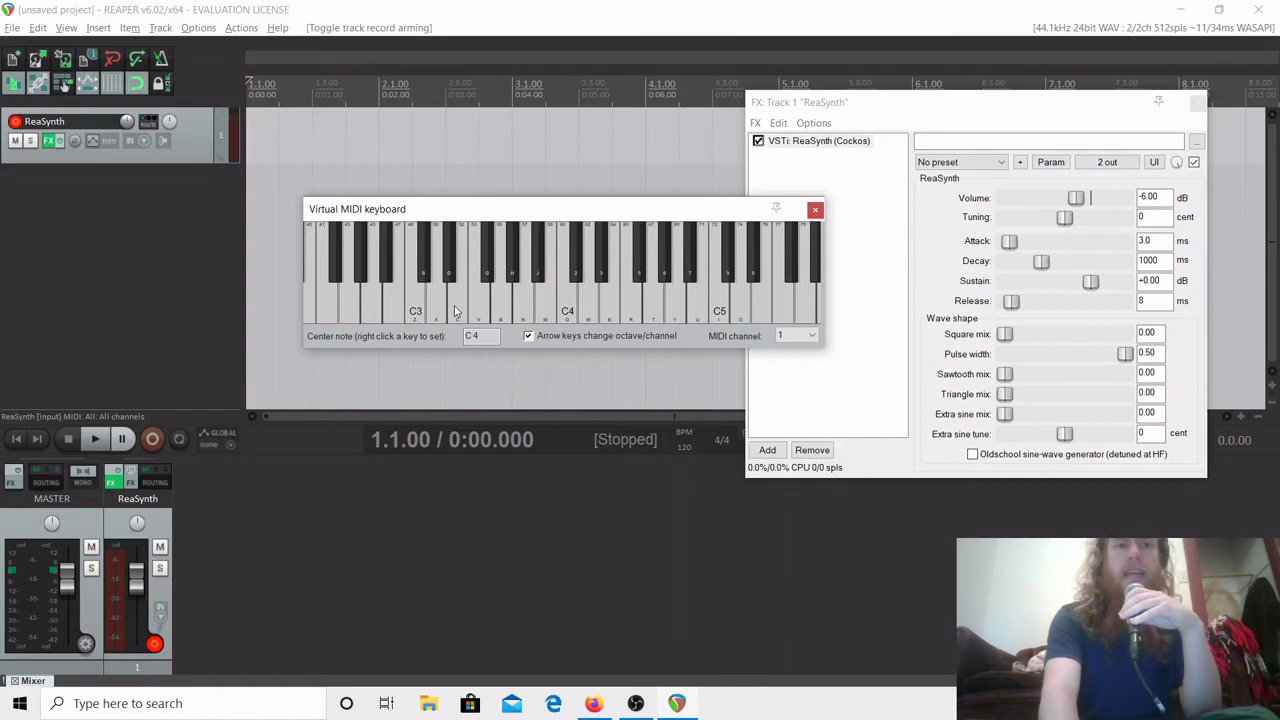
Dock the Virtual MIDI Keyboard in the Docker, and move the ReaSynth effects window clear of its keys.
right_click(532, 219)
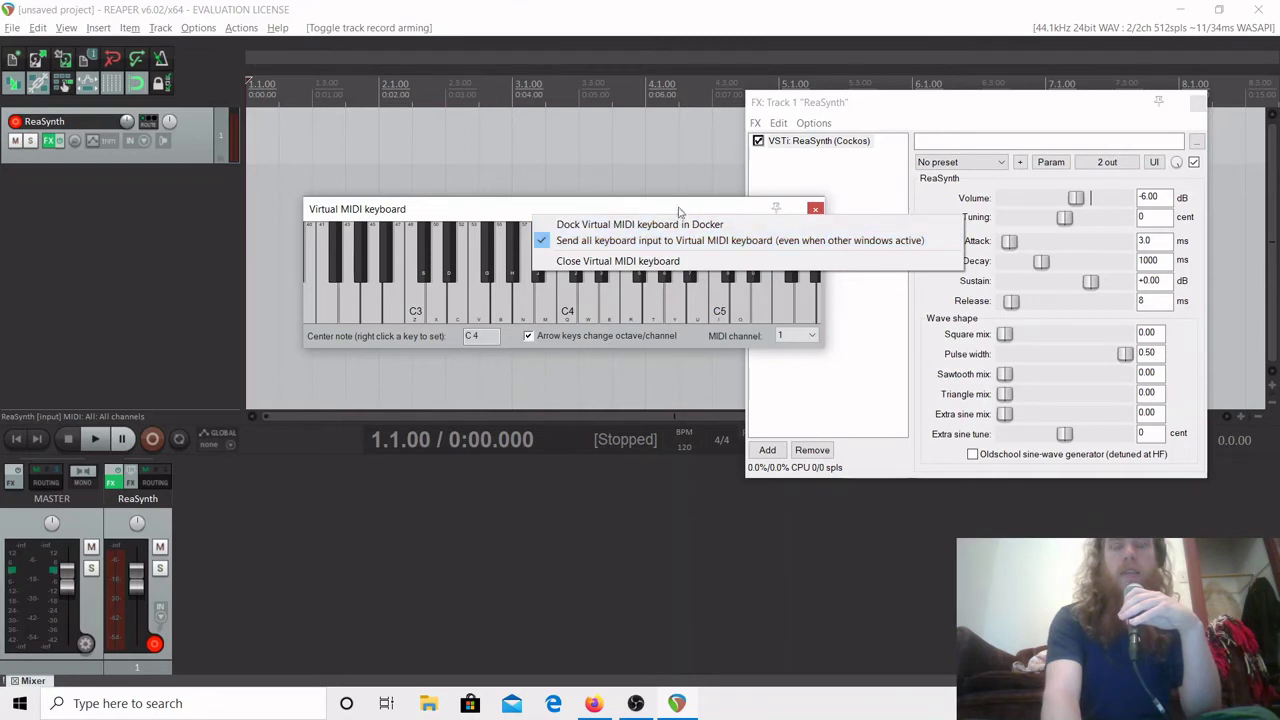
click(467, 209)
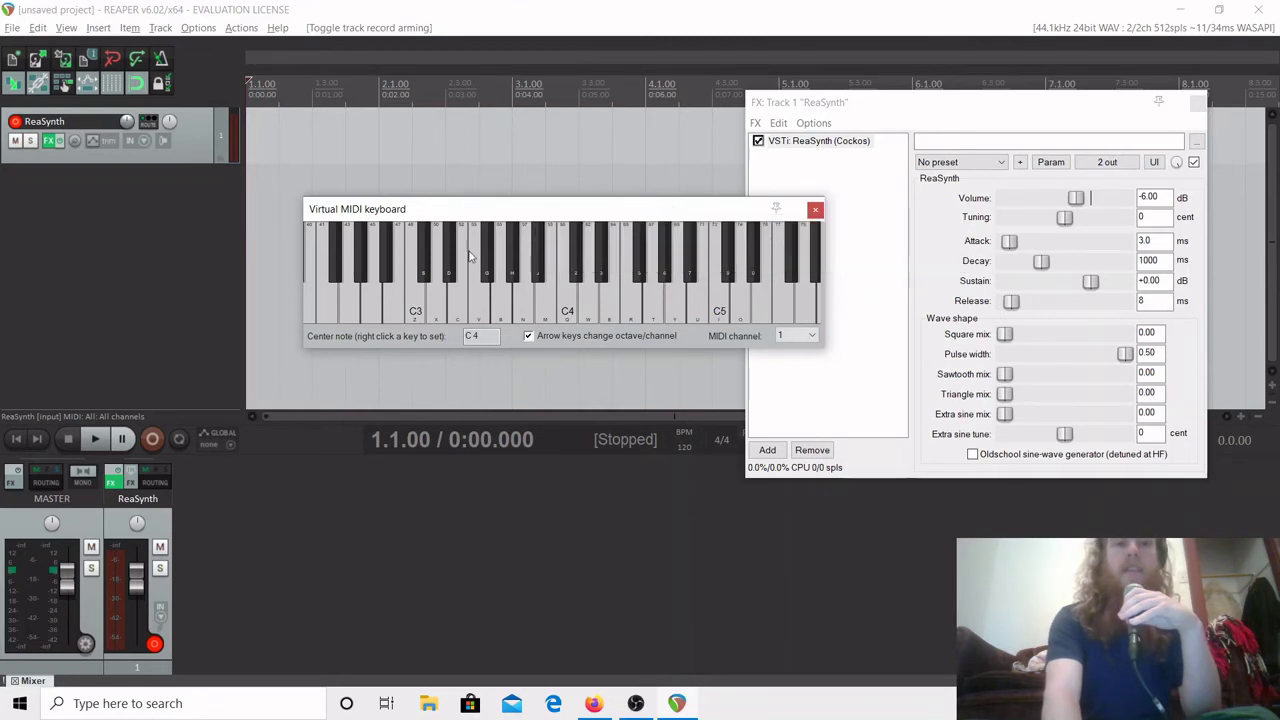
right_click(566, 218)
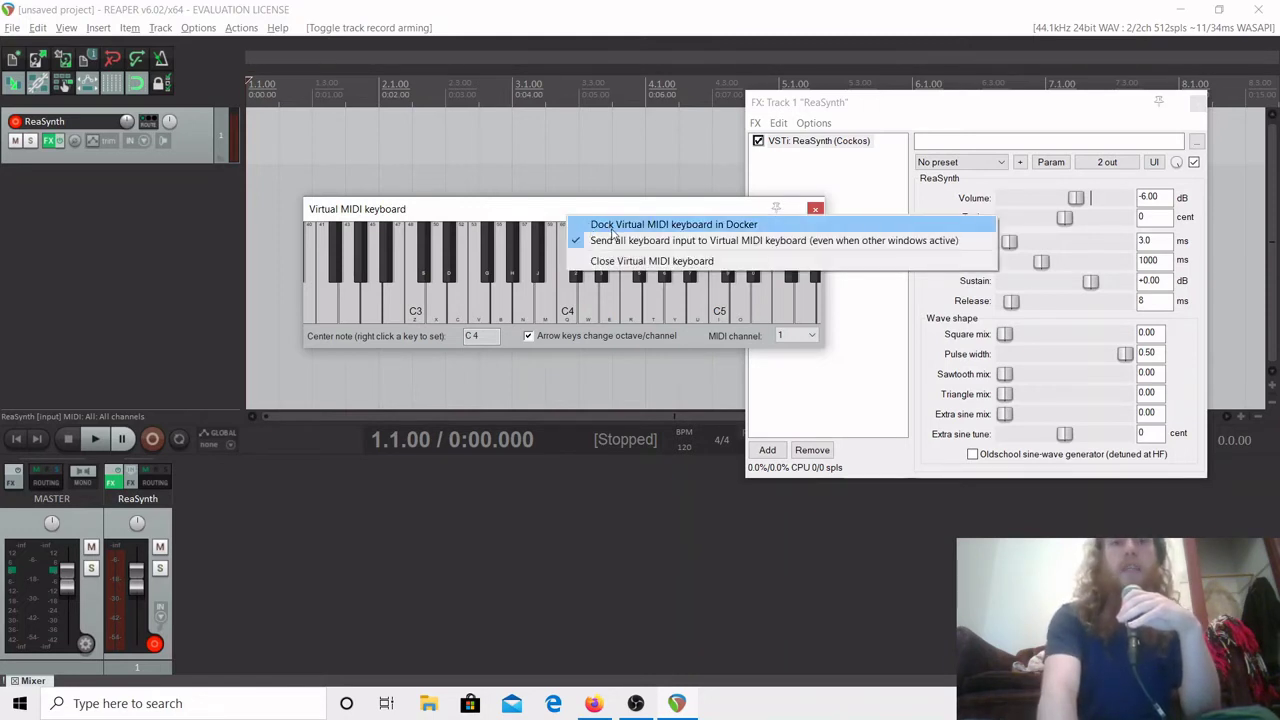
click(613, 226)
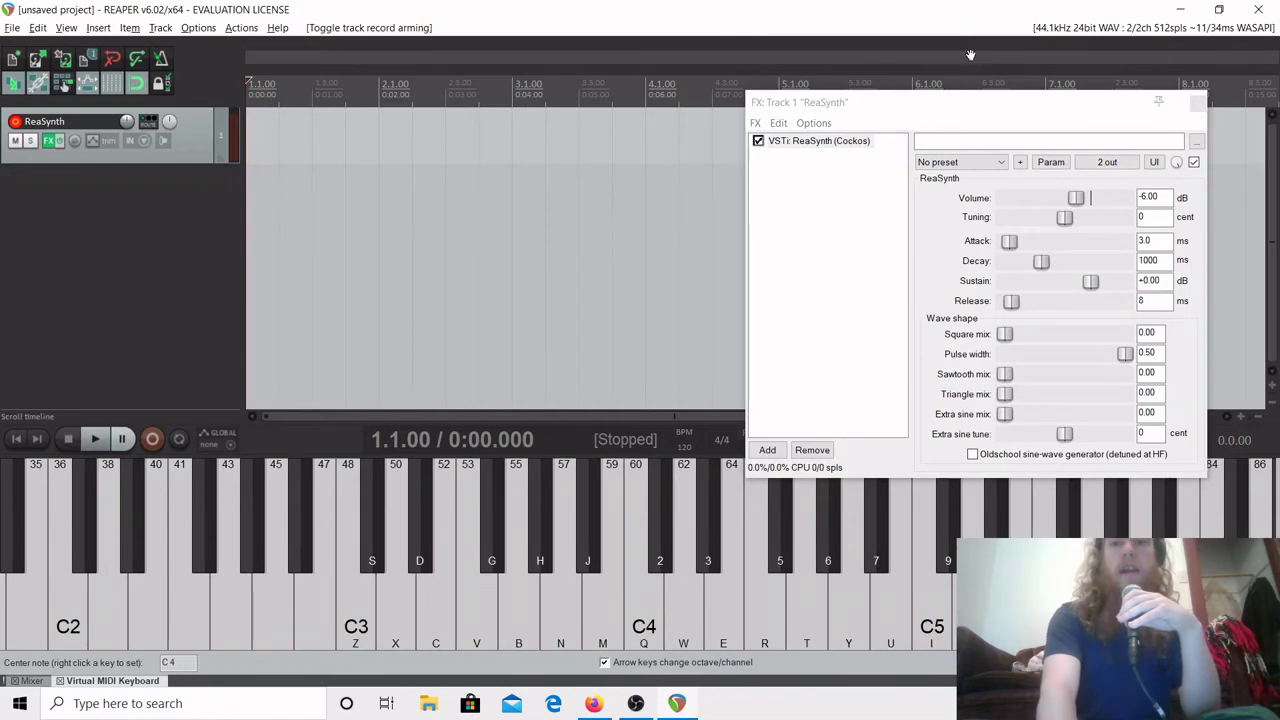
click(940, 112)
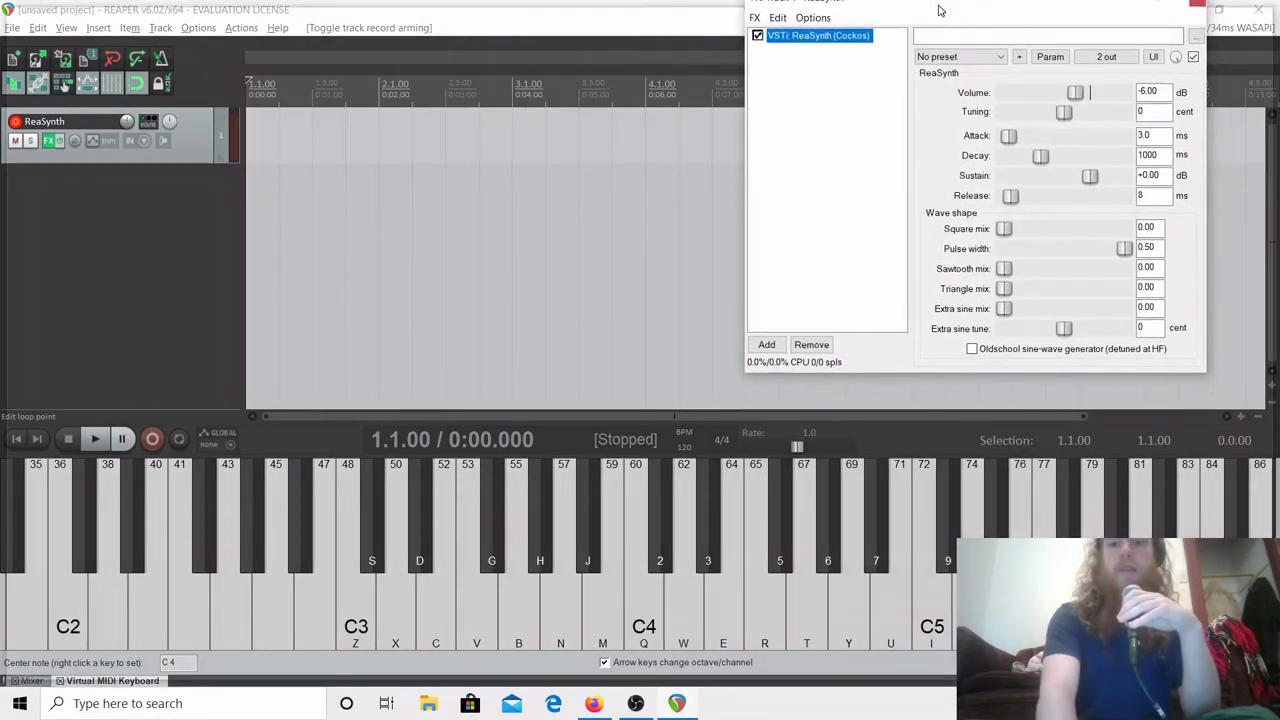
drag(941, 5, 945, 44)
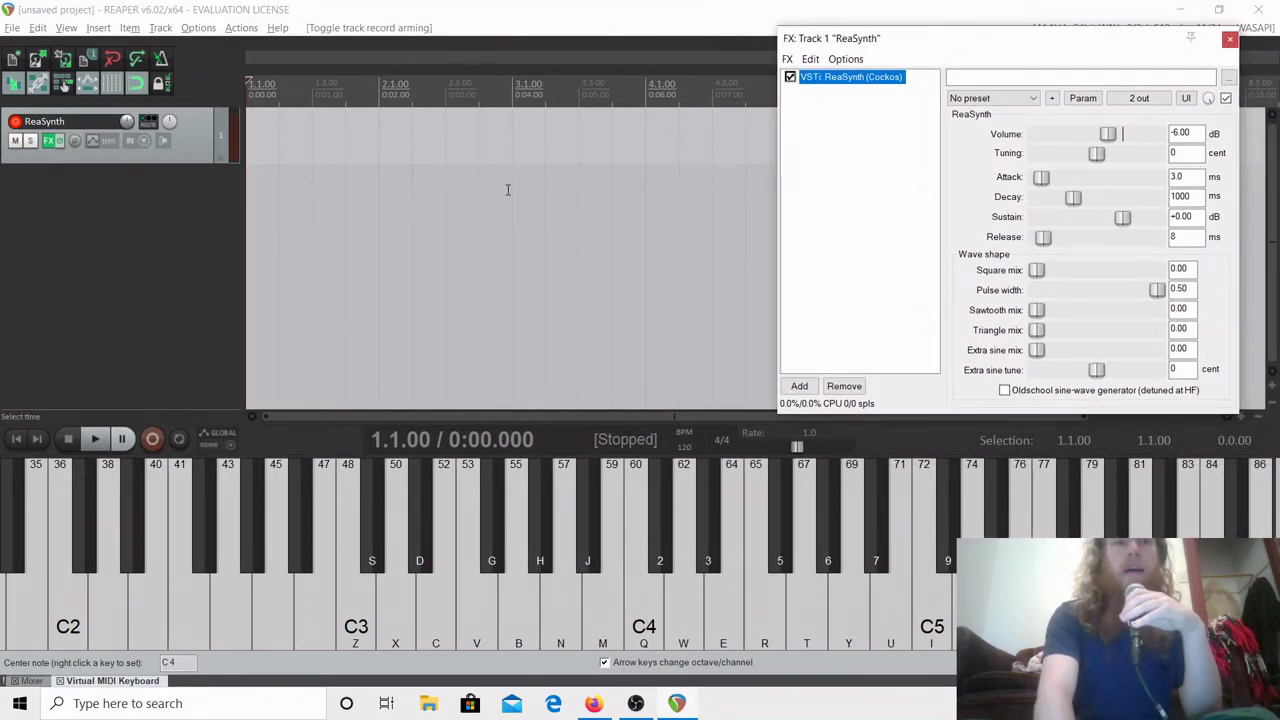
Set ReaSynth's Square mix to 1.00 and play the descending notes B3, A3, G3, F3 and E3 on the virtual keyboard.
click(15, 122)
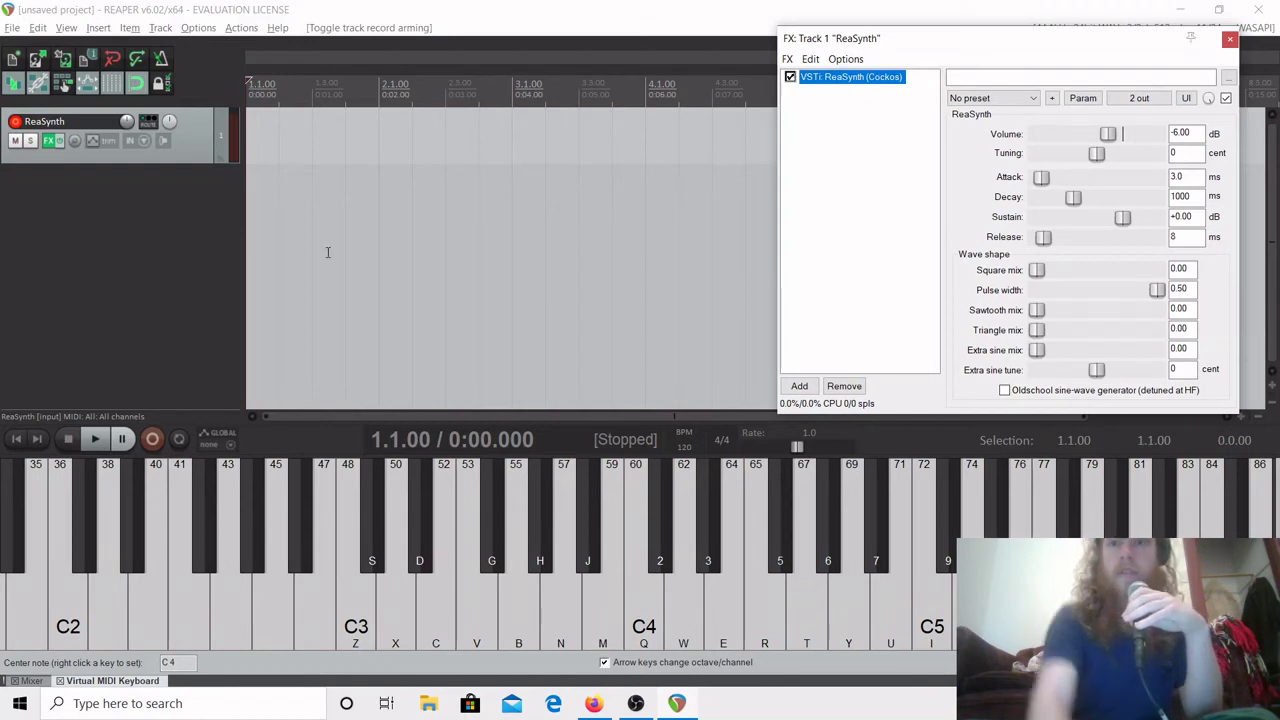
drag(1043, 272, 1211, 260)
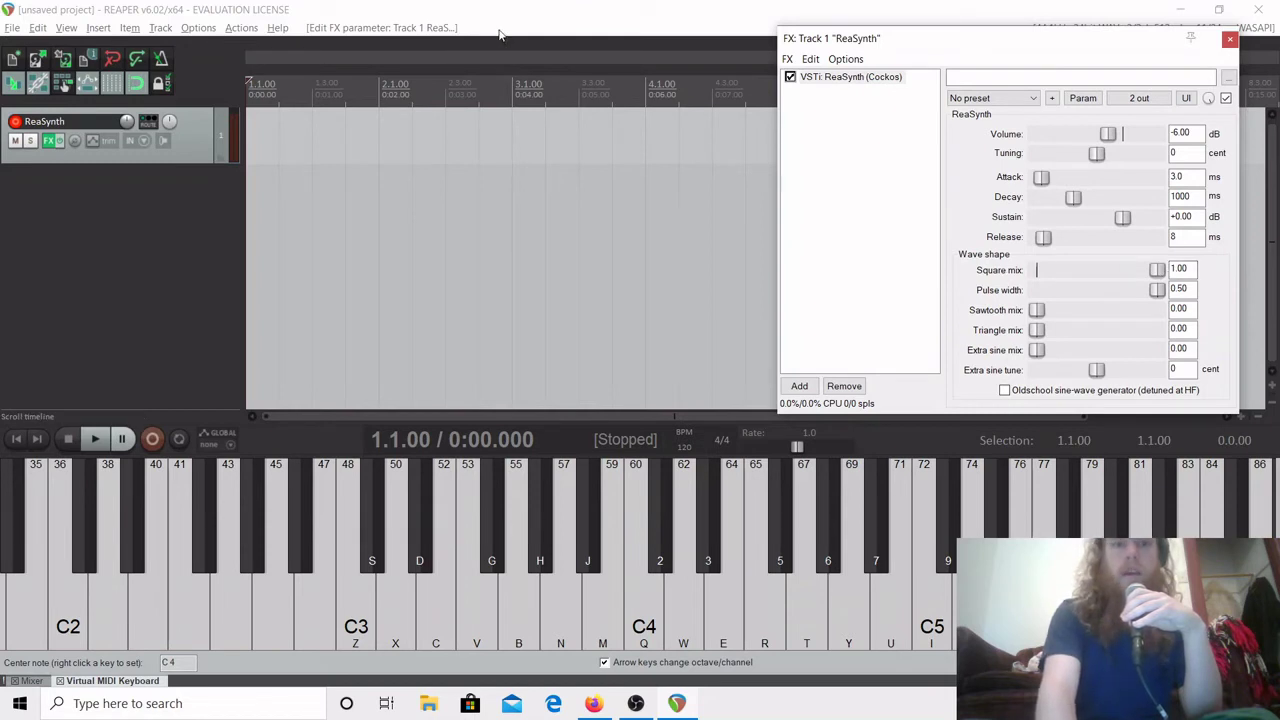
key(m)
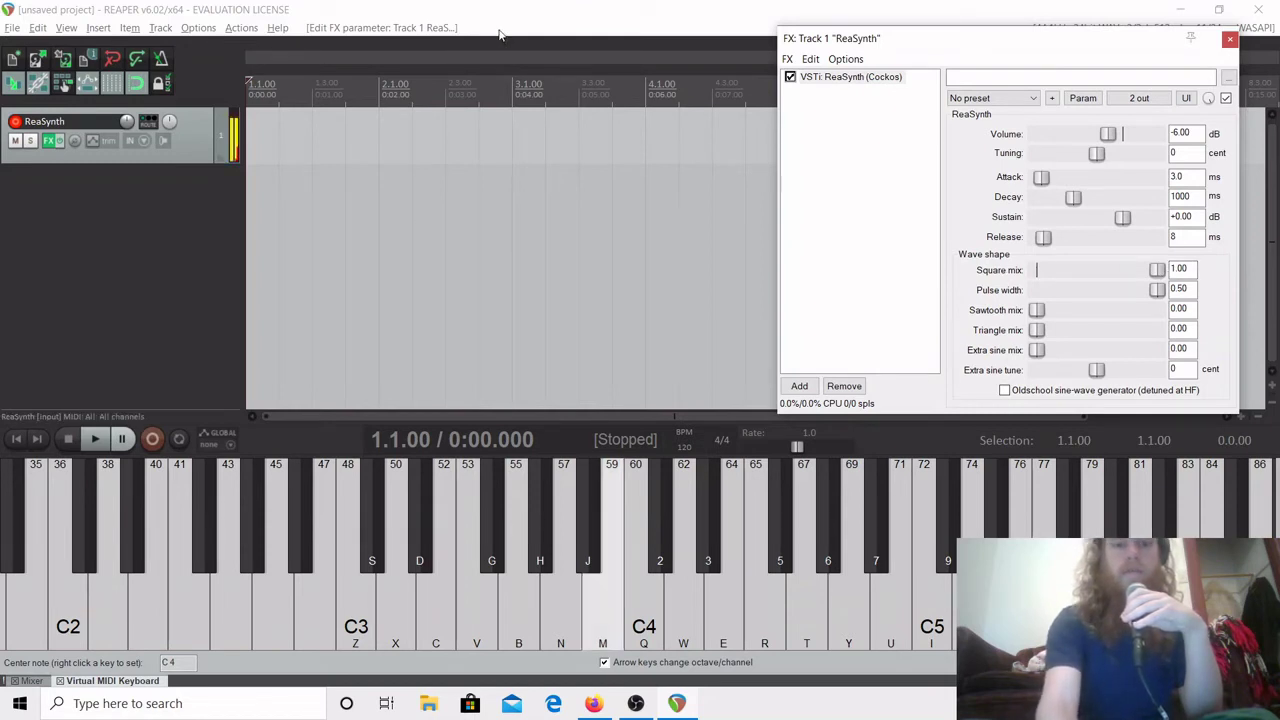
key(n)
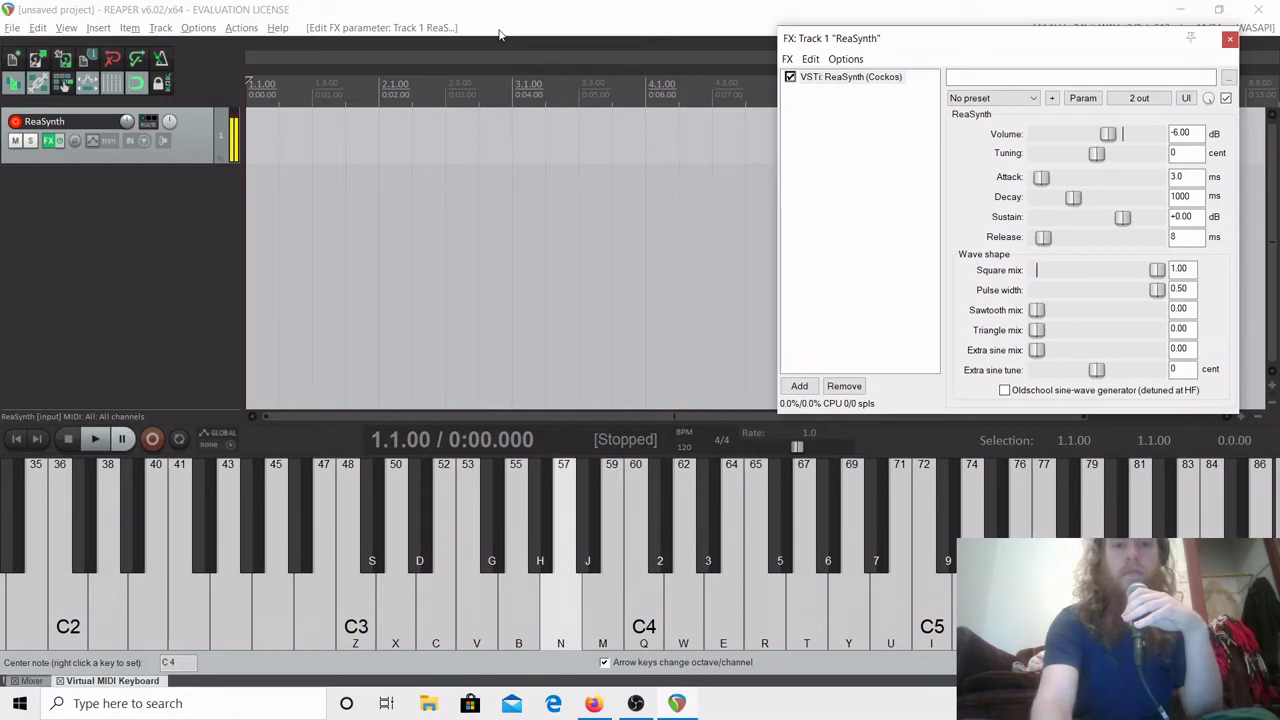
key(b)
key(v)
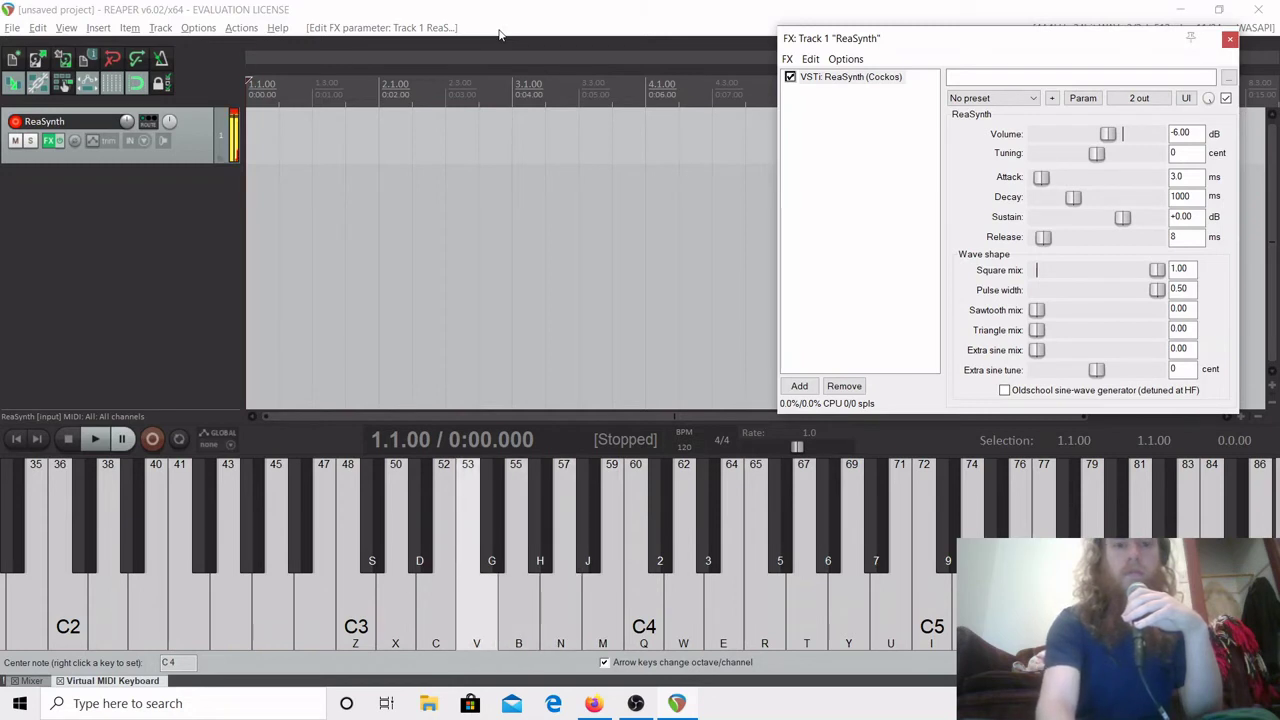
key(c)
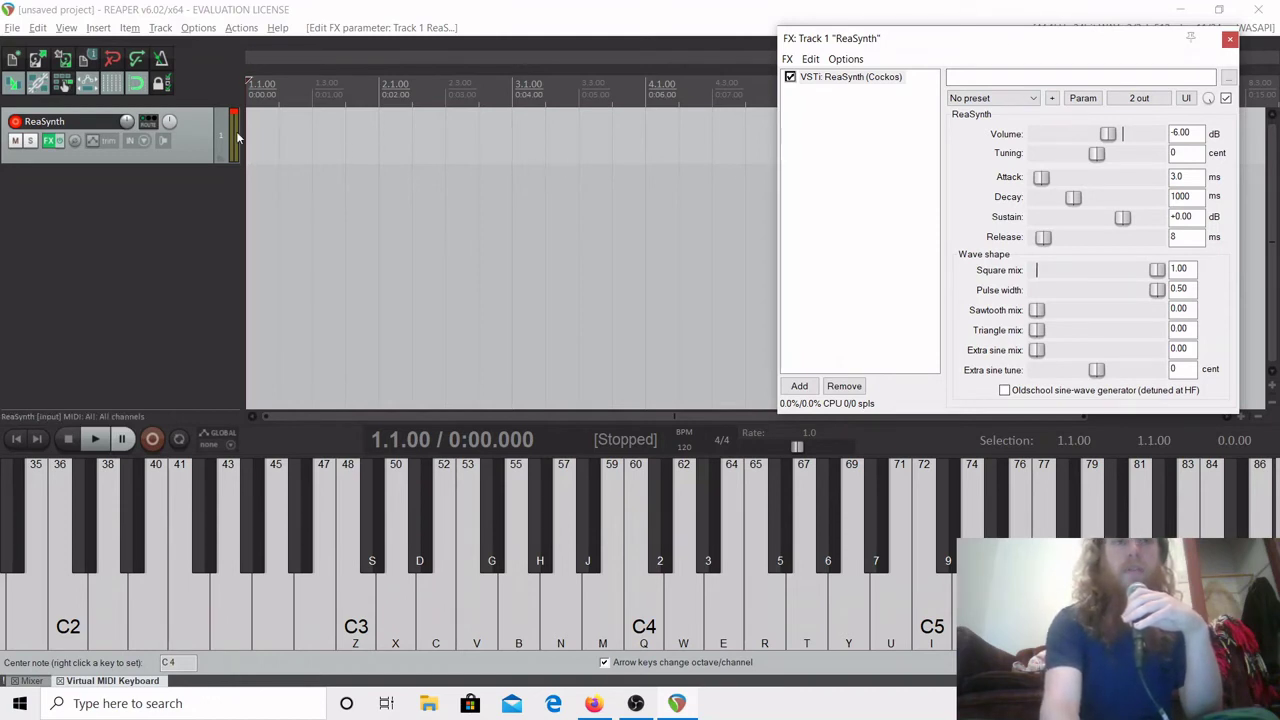
key(m)
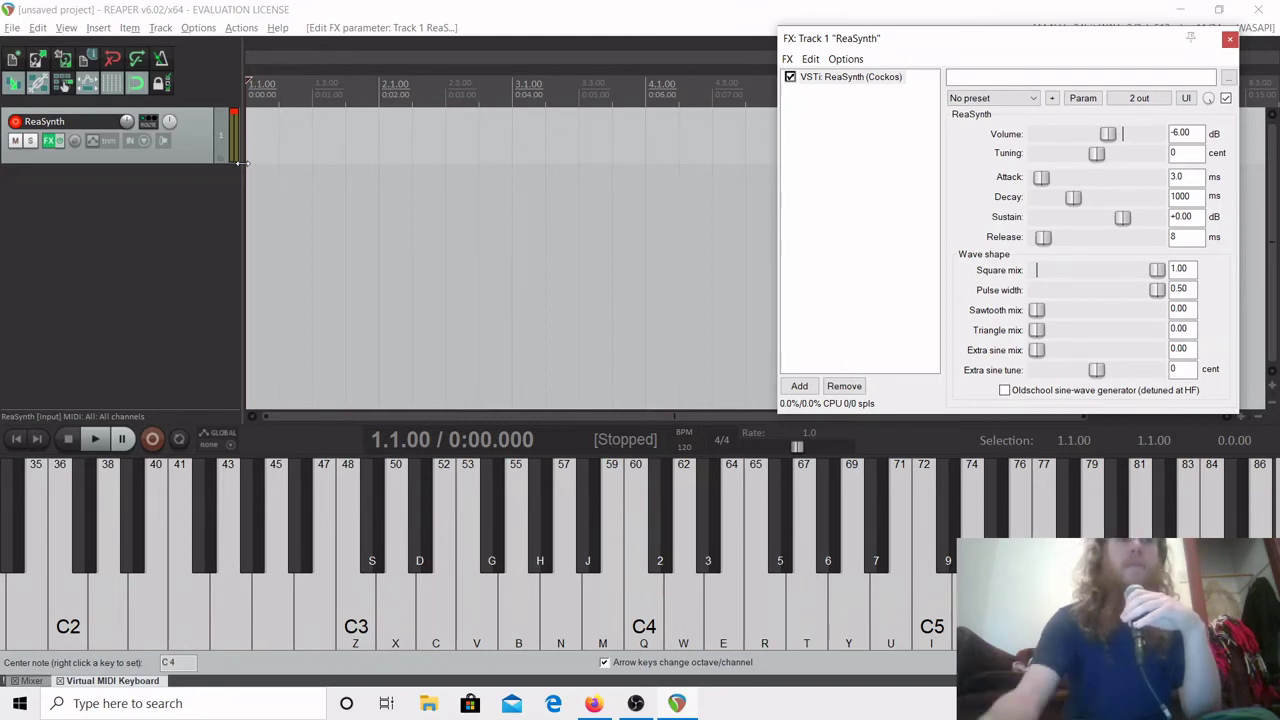
click(143, 145)
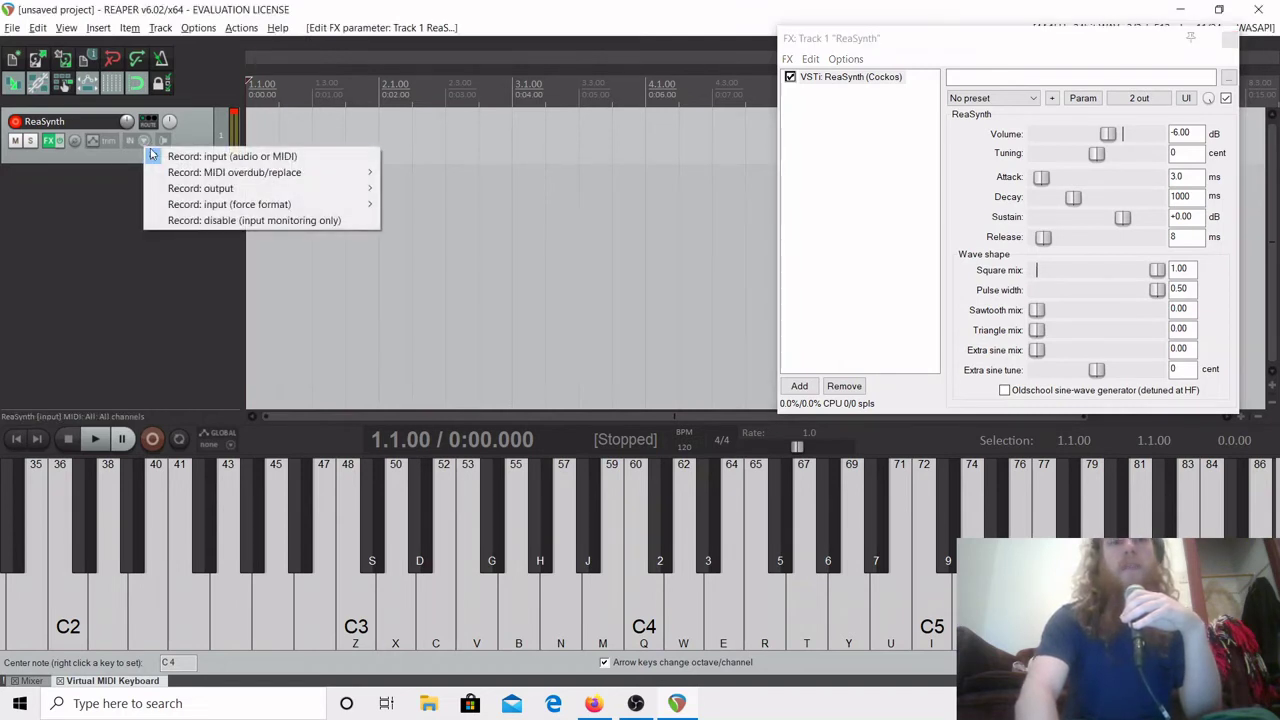
mouse_move(197, 192)
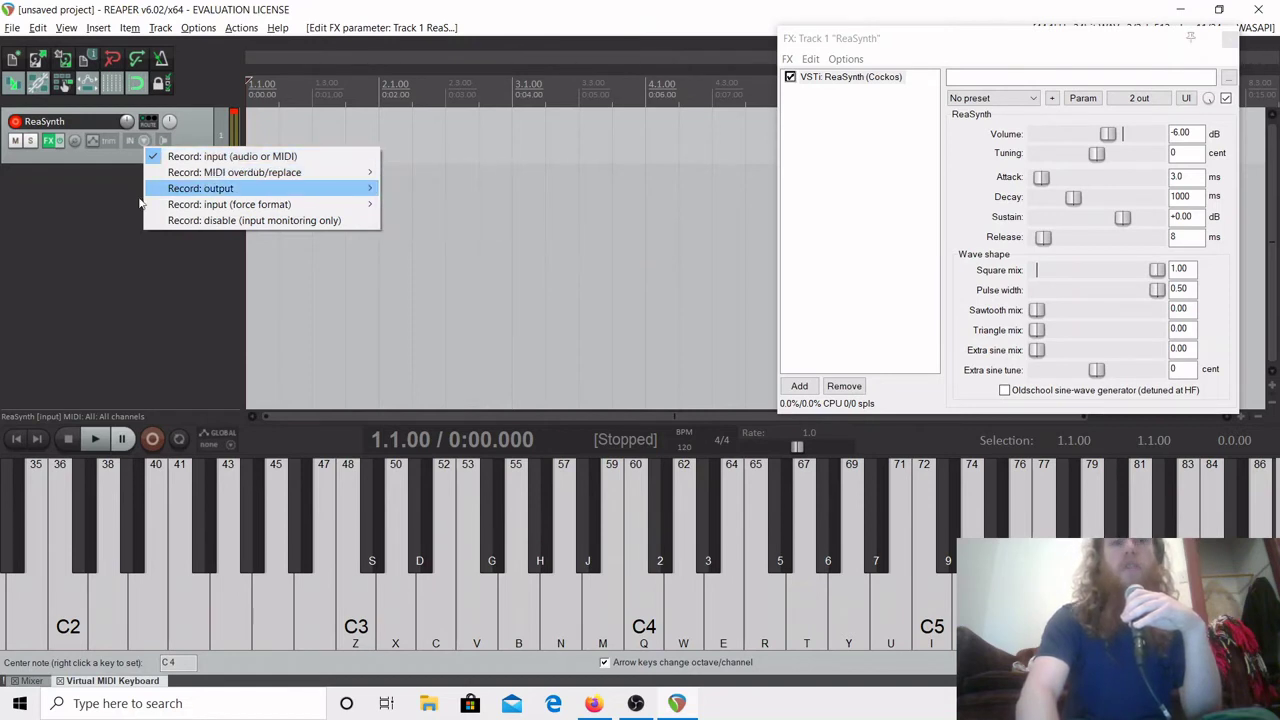
click(67, 240)
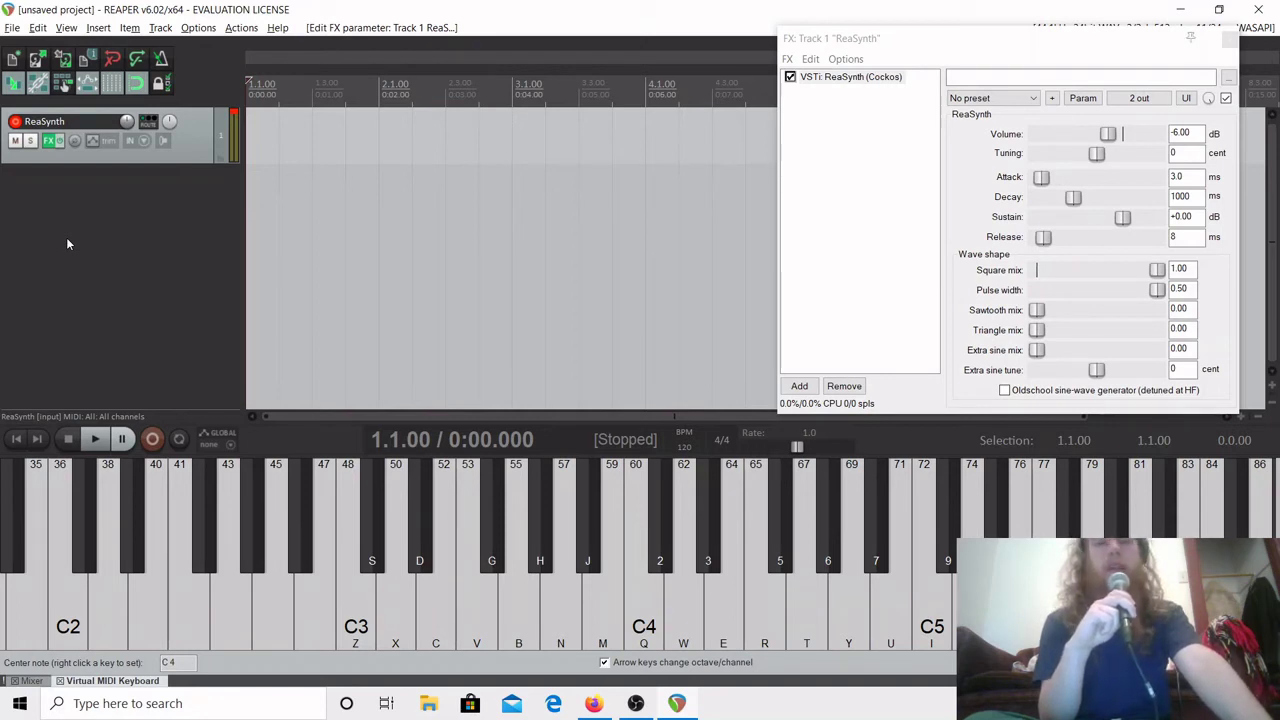
key(alt)
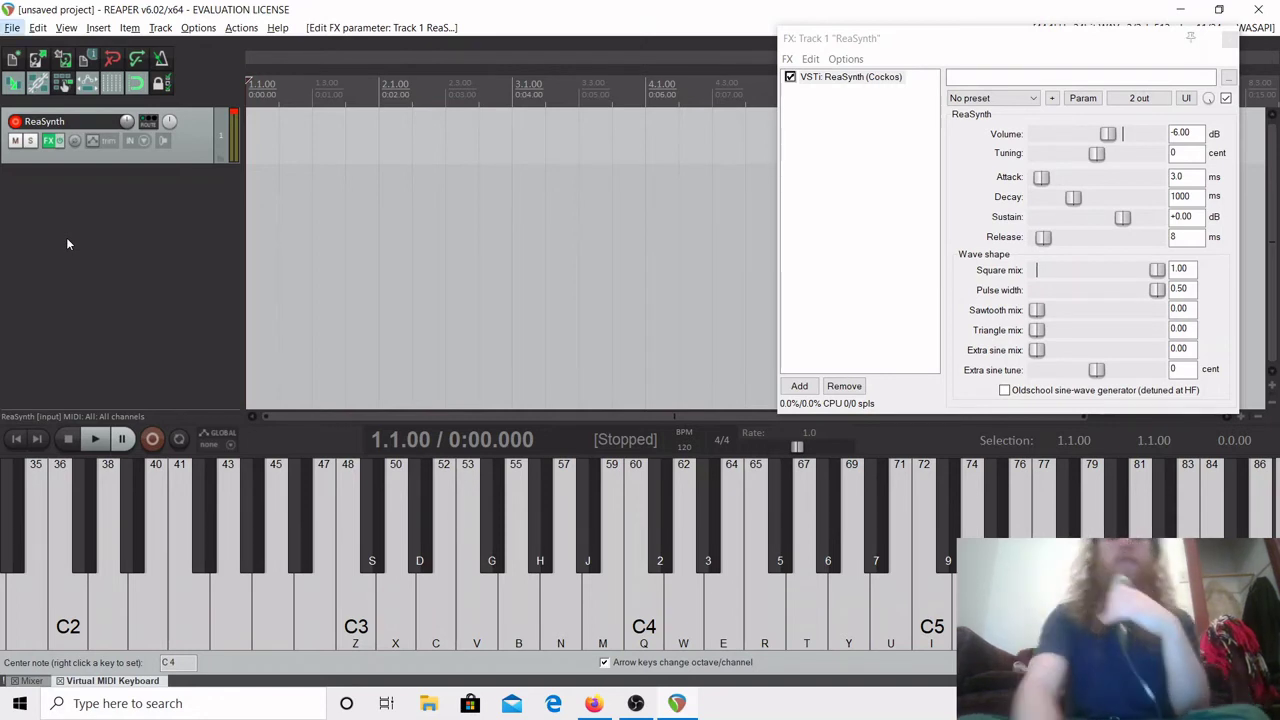
key(v)
click(432, 6)
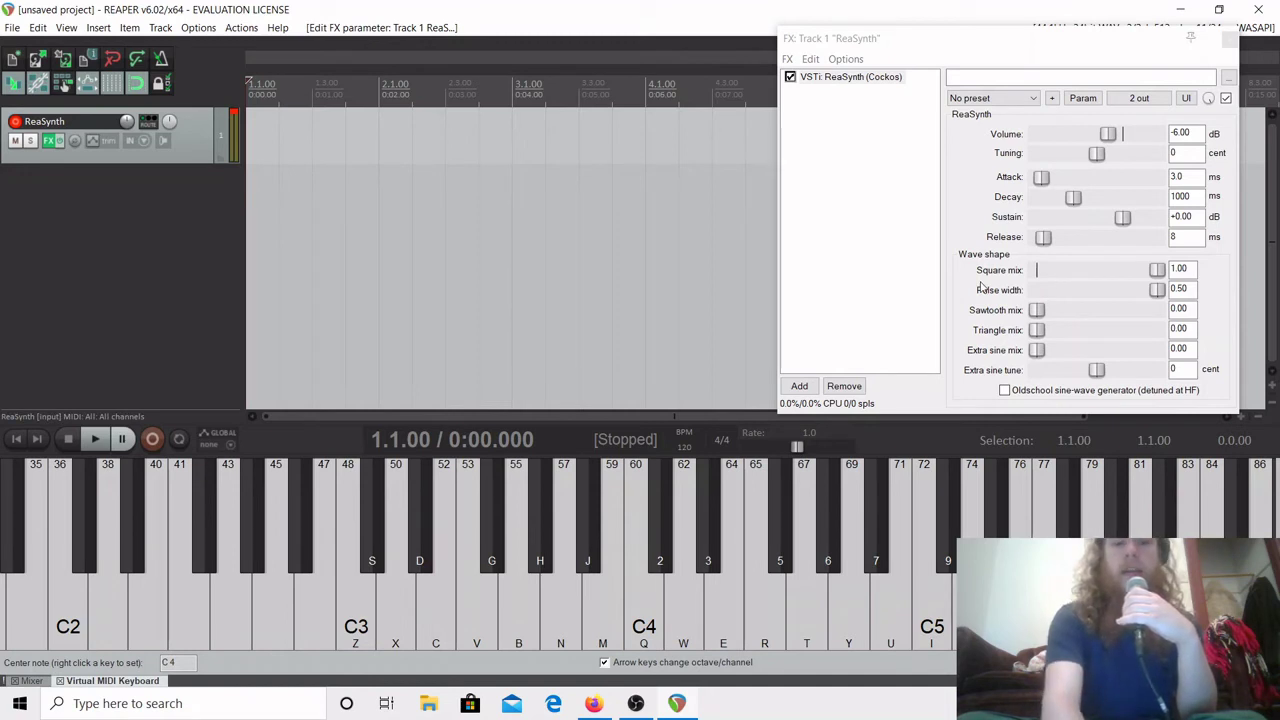
Audition the full square wave by playing the descending notes B3, A3, G3, F3 and E3.
key(m)
key(n)
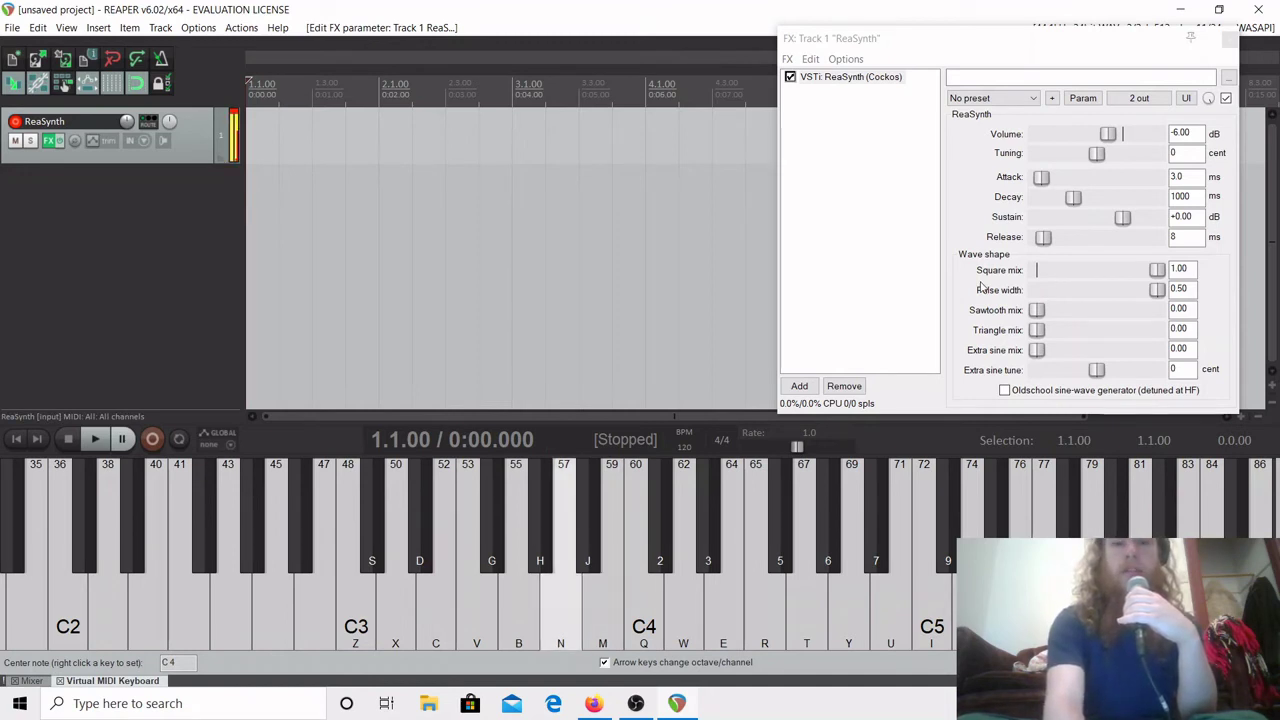
key(b)
key(v)
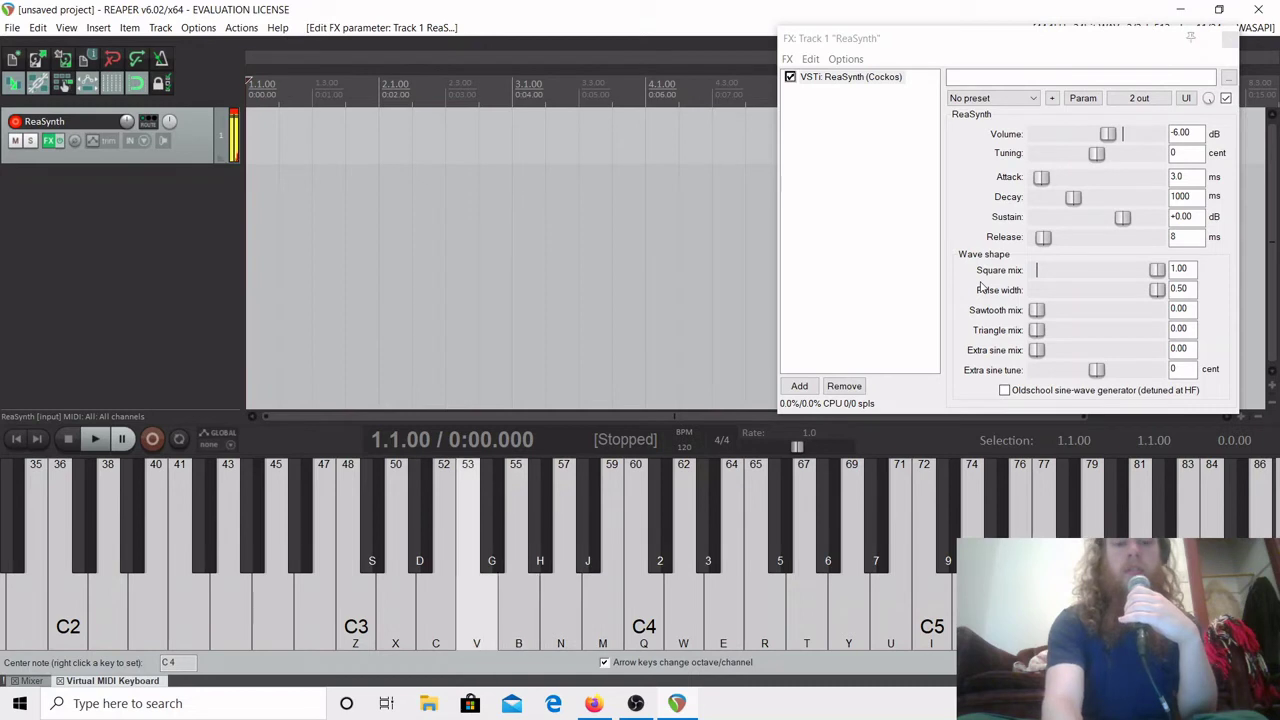
key(c)
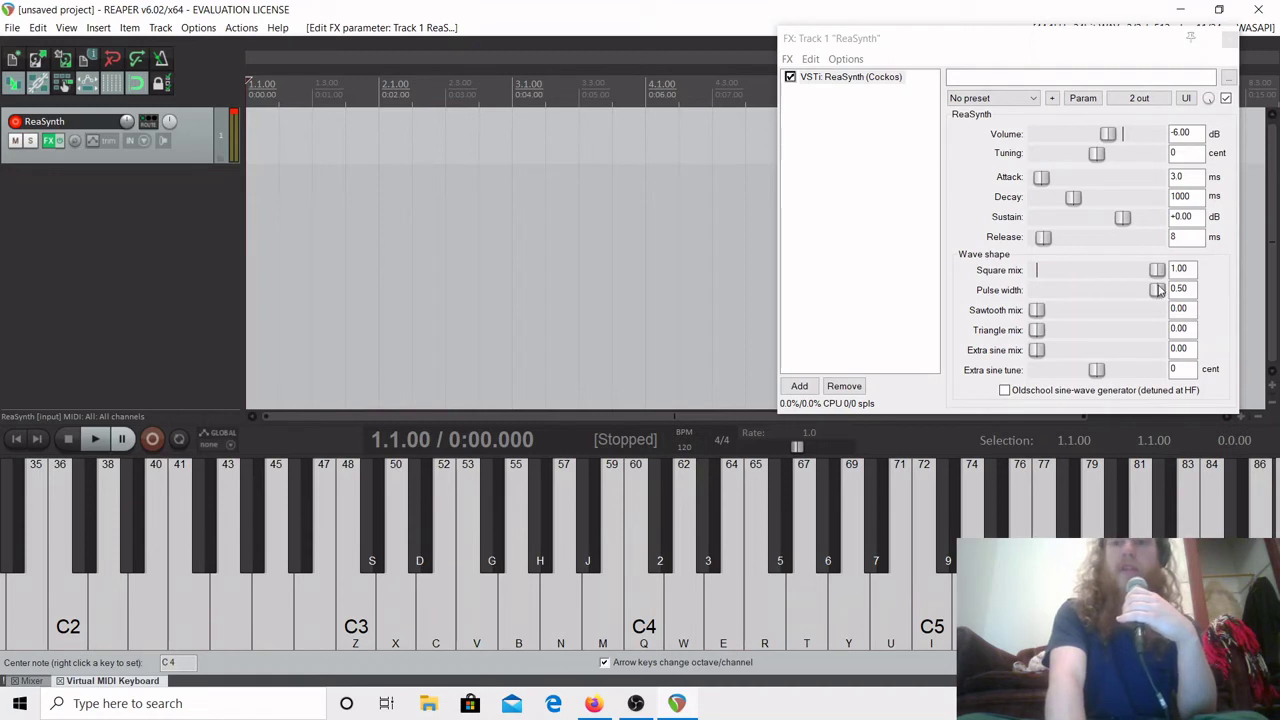
Set the Pulse width to 0.34 and play the descending notes from B3 to E3.
drag(1157, 290, 1112, 293)
key(m)
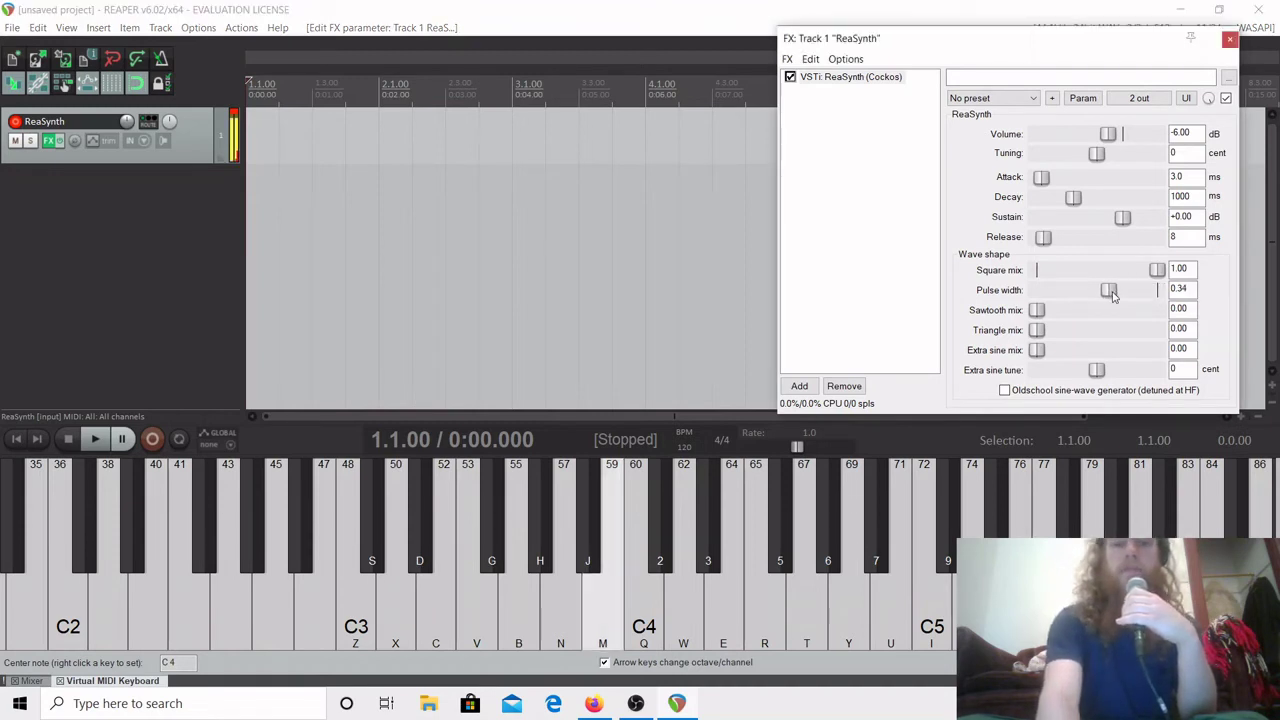
key(n)
key(b)
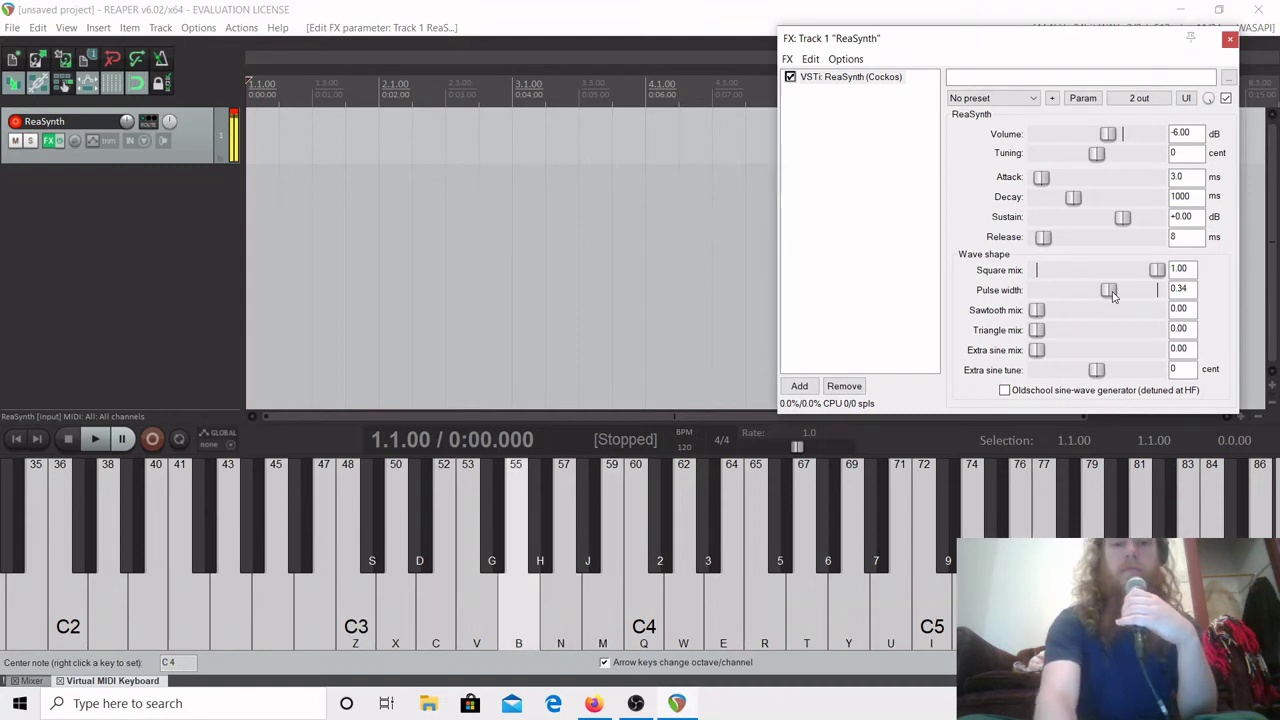
key(v)
key(c)
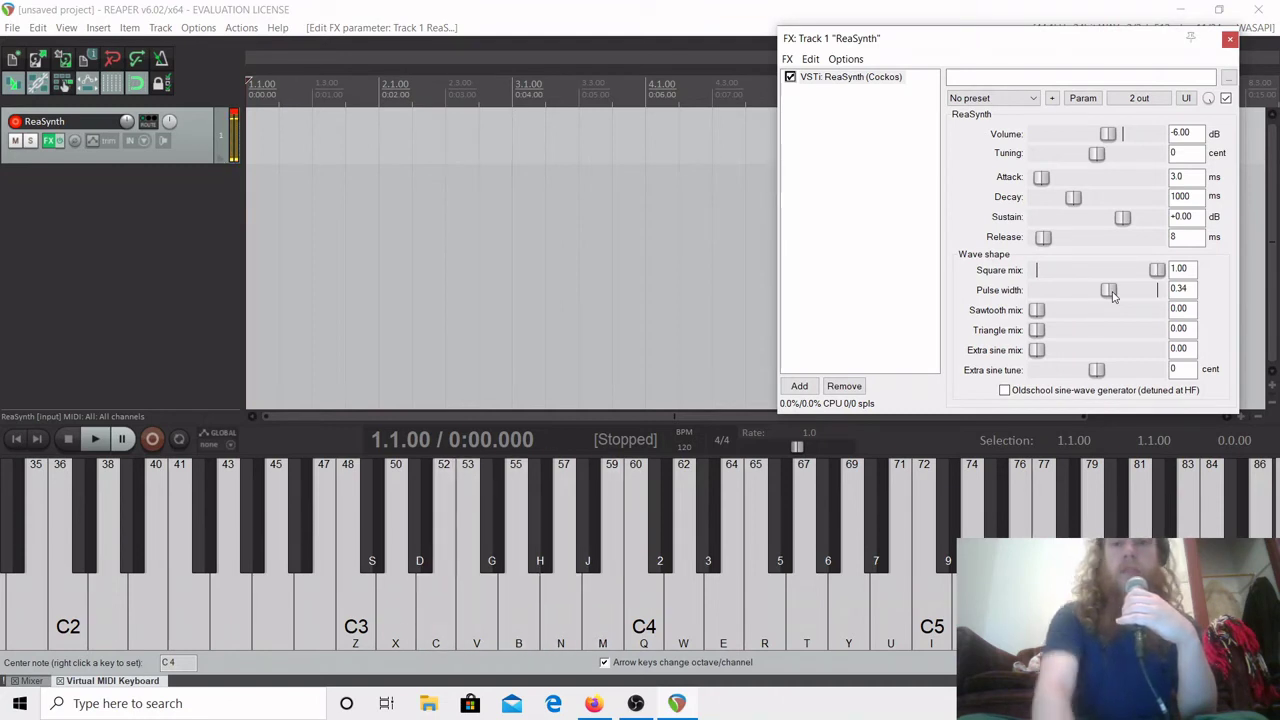
Audition the descending notes from B3 to E3 with the Pulse width at 0.10, and return the Pulse width to 0.50.
drag(1110, 291, 749, 283)
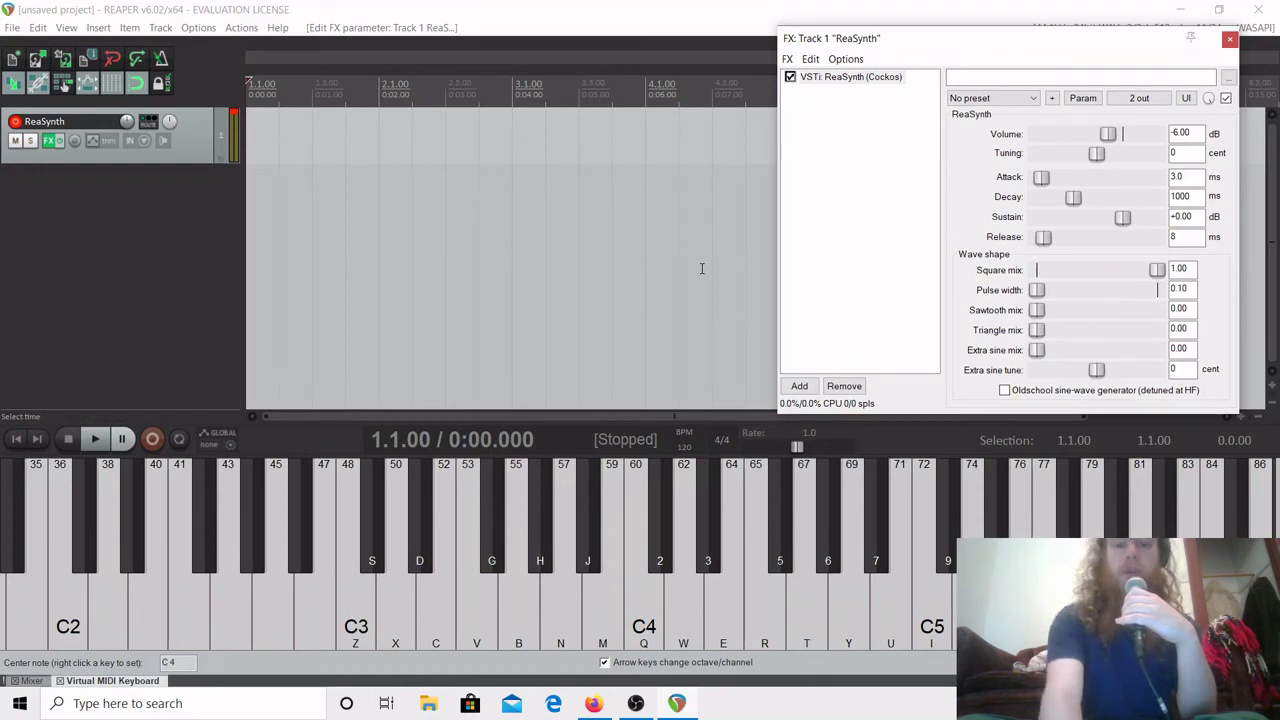
key(m)
key(n)
key(b)
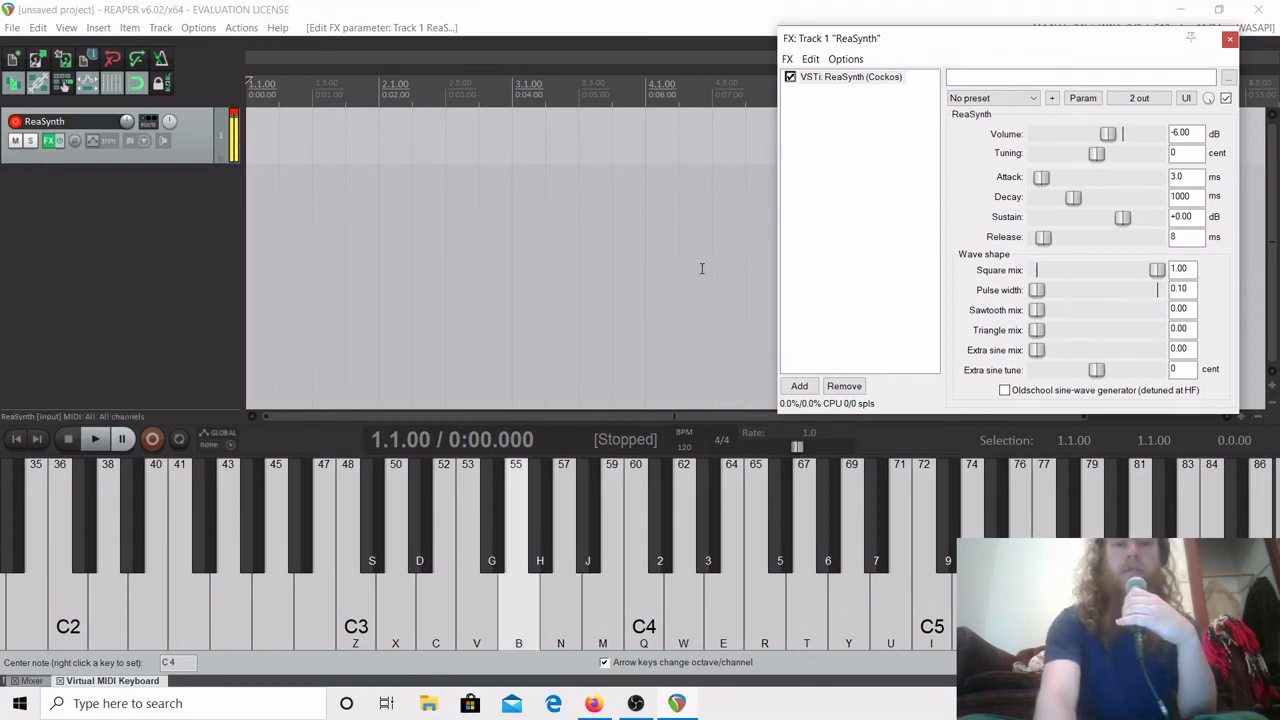
key(v)
key(c)
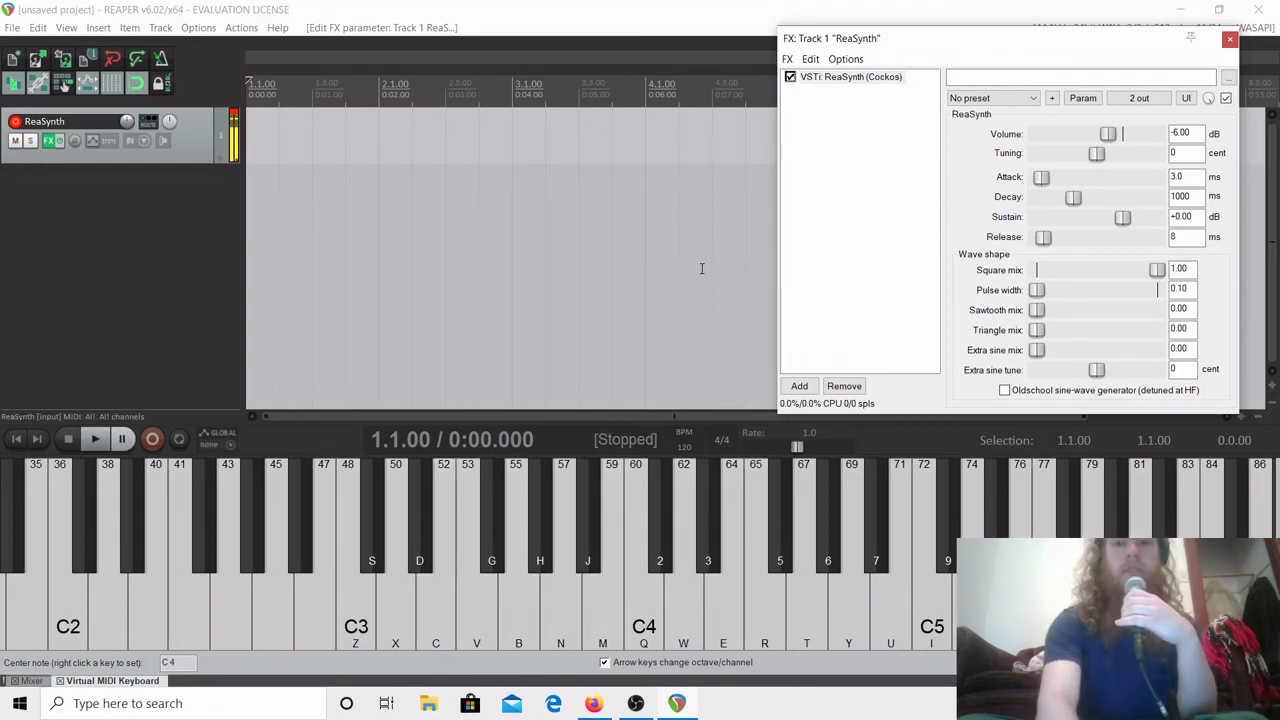
drag(1039, 290, 1207, 289)
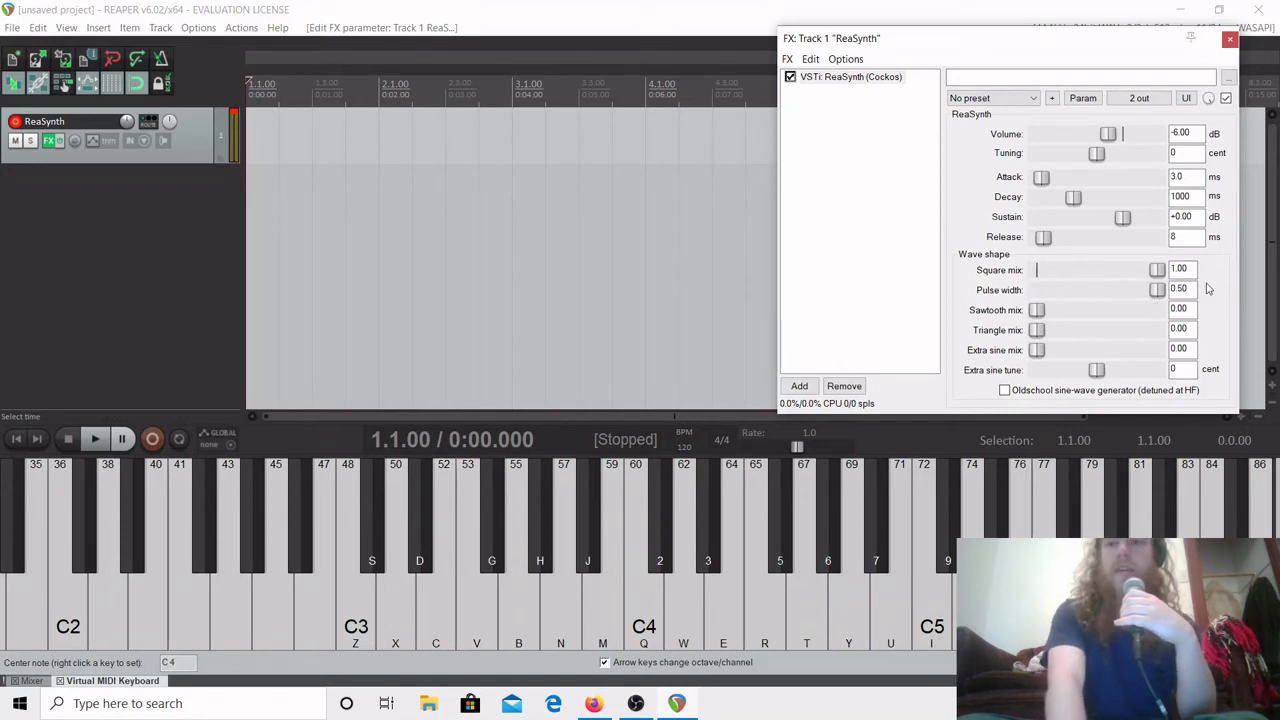
key(m)
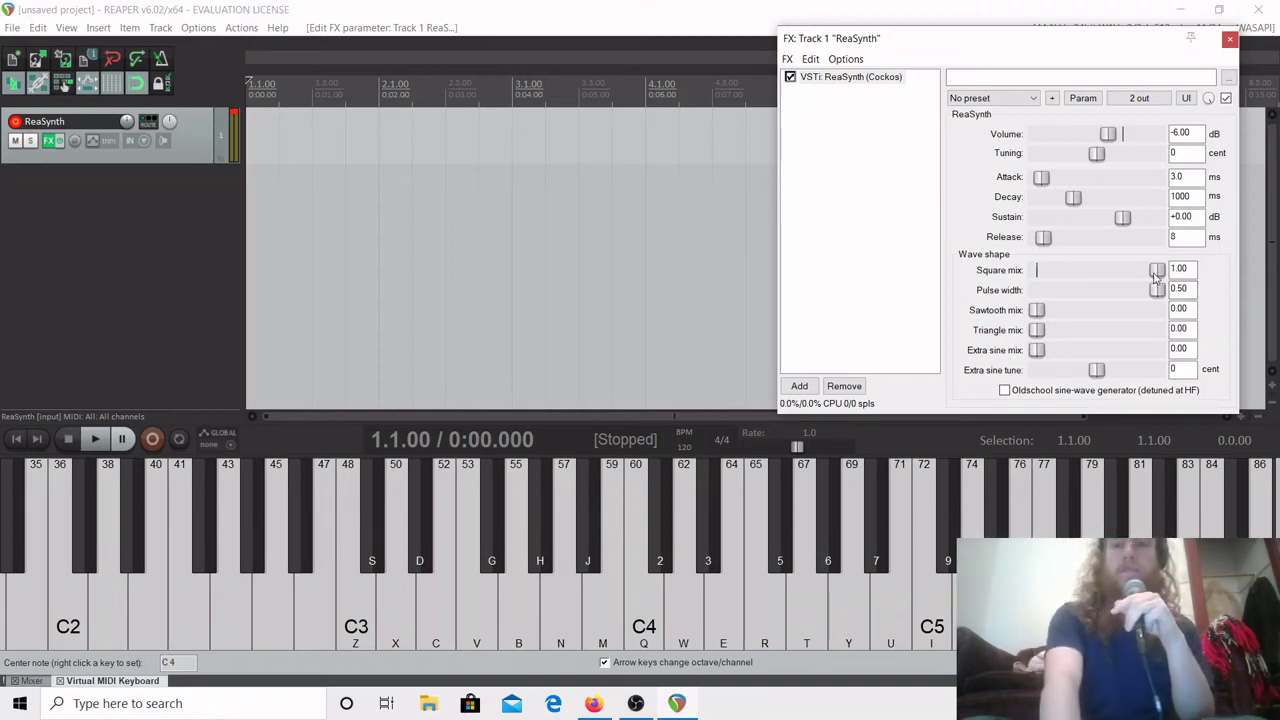
Set the Square mix to 0.00 and the Sawtooth mix to 1.00, and play the descending notes from B3 to E3.
drag(1157, 270, 1157, 310)
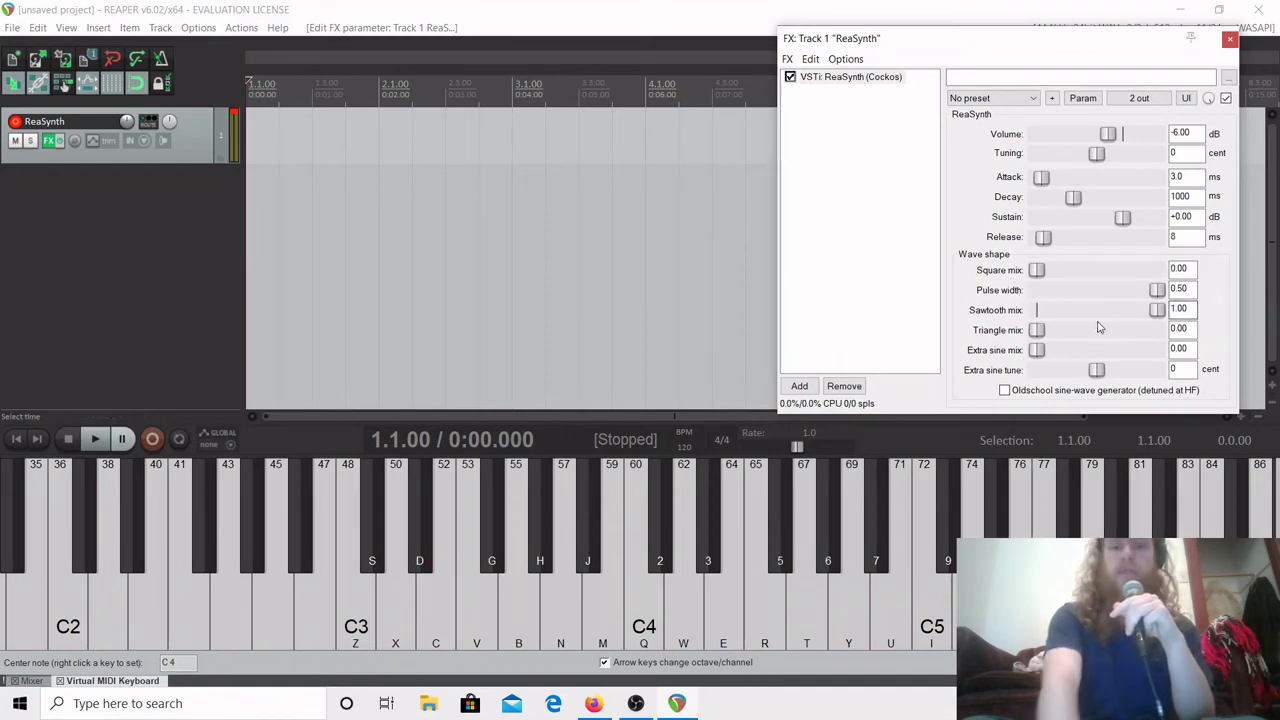
key(m)
key(n)
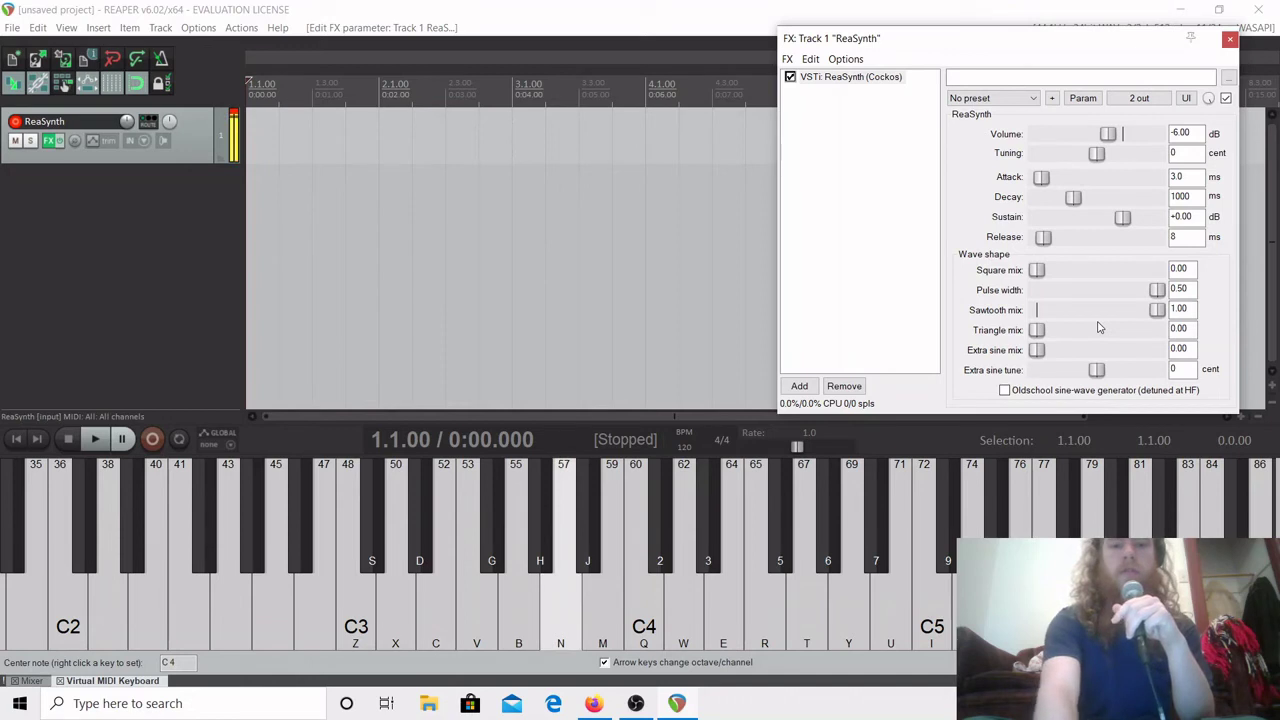
key(b)
key(v)
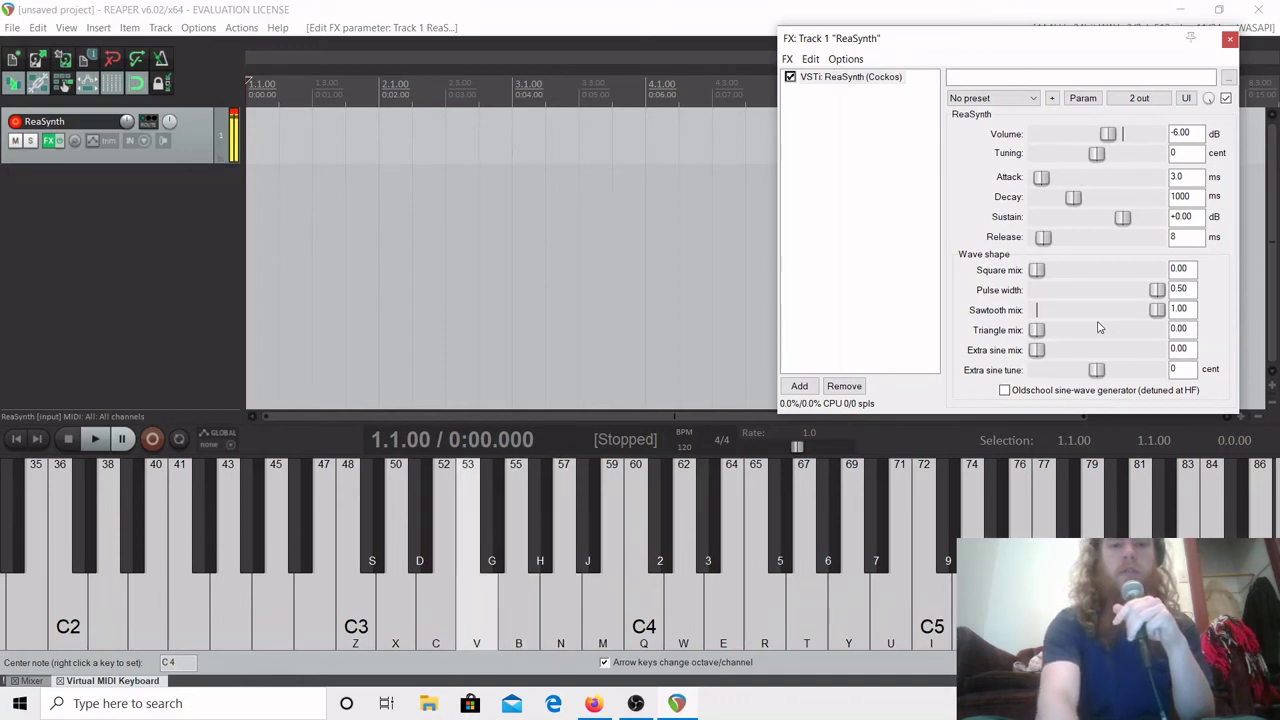
key(c)
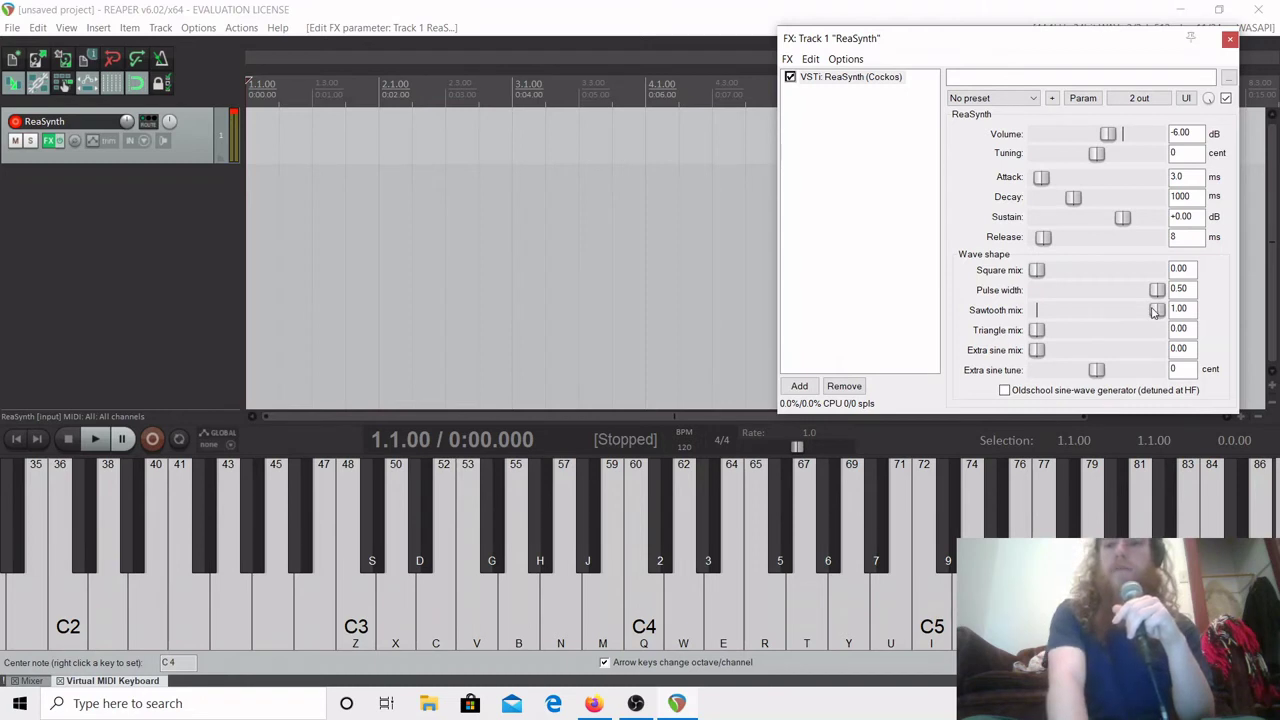
Set the Sawtooth mix to 0.00, Triangle mix to 1.00 and Volume to 0 dB, and play the descending notes from B3 to E3.
mouse_move(1155, 312)
mouse_down()
mouse_move(1036, 310)
mouse_move(1156, 330)
mouse_up()
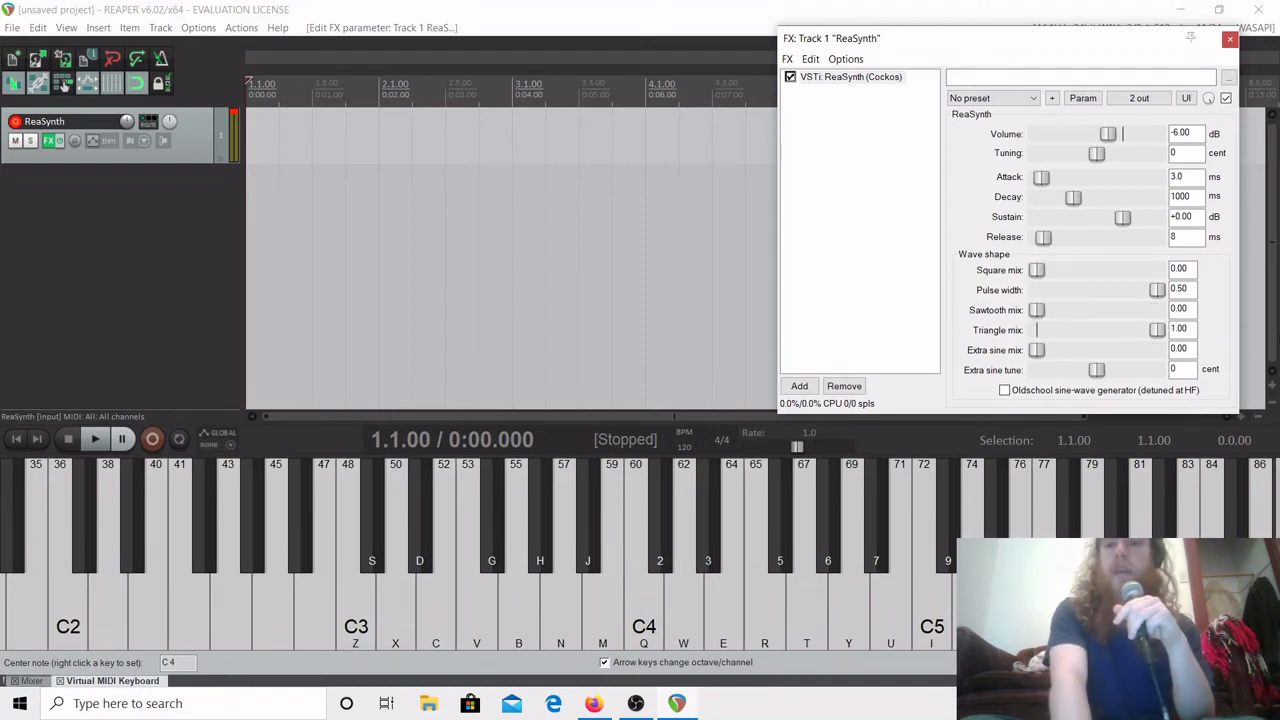
double_click(1117, 140)
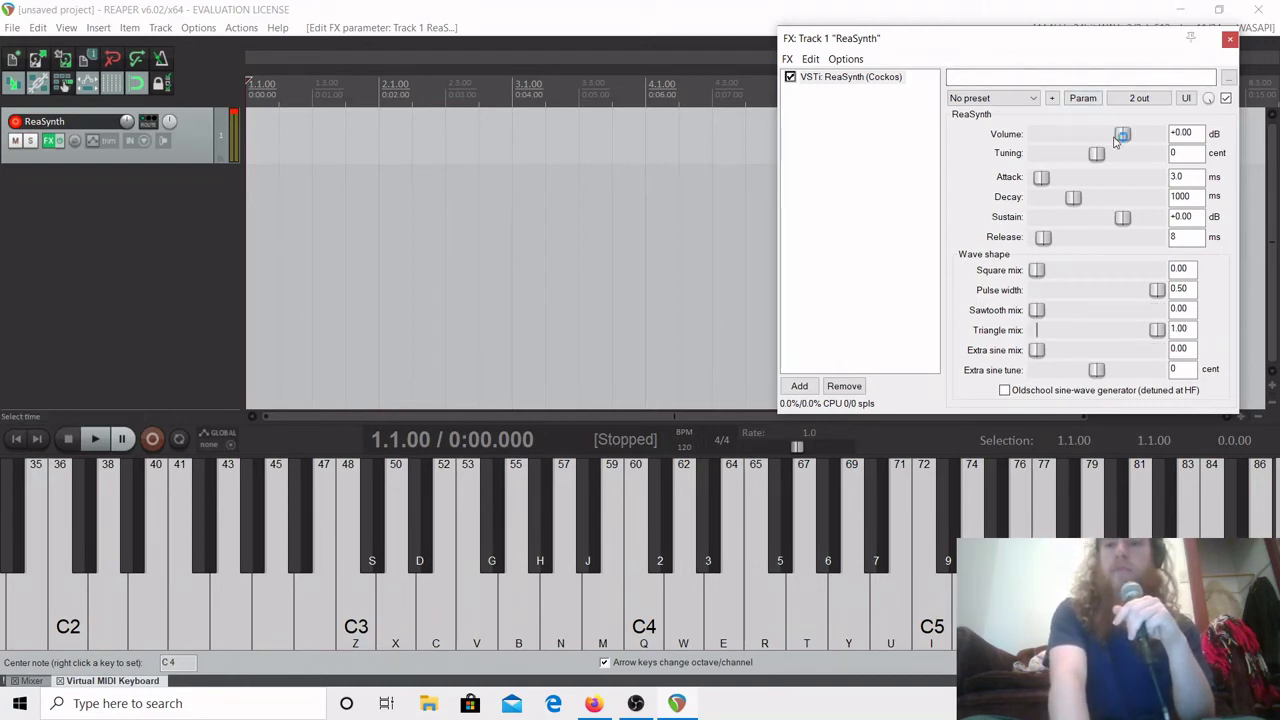
key(m)
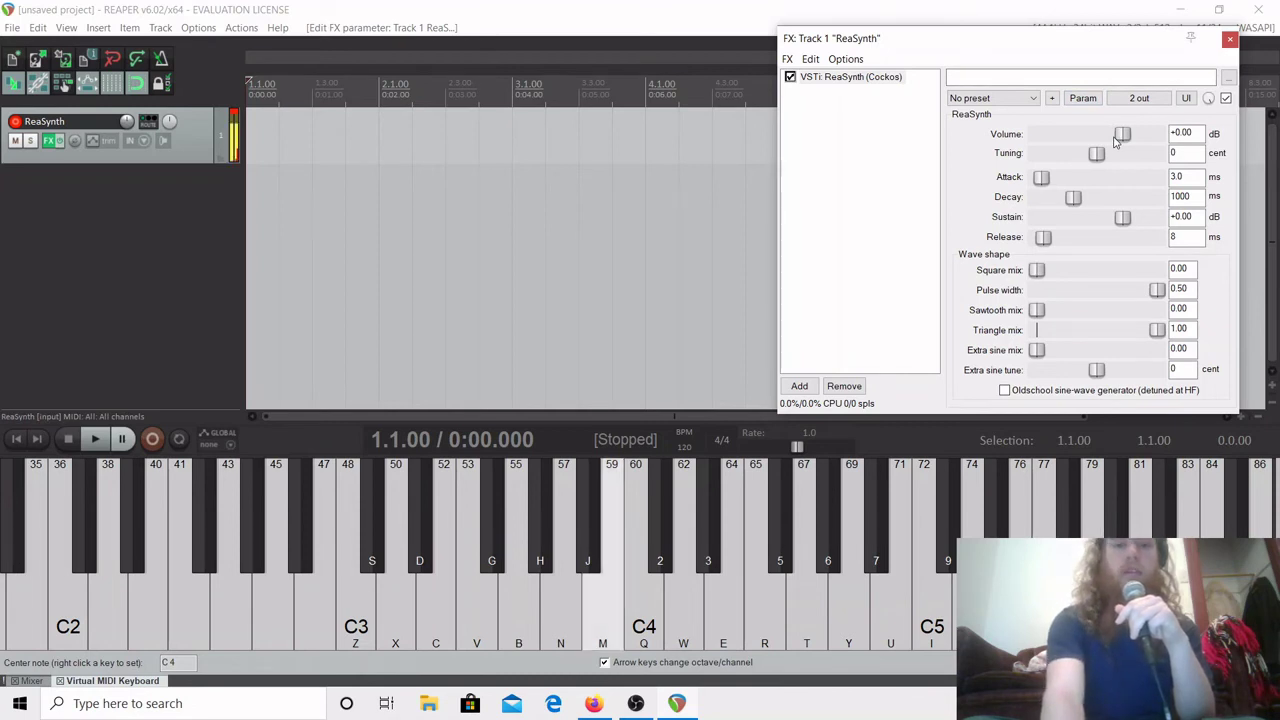
key(n)
key(b)
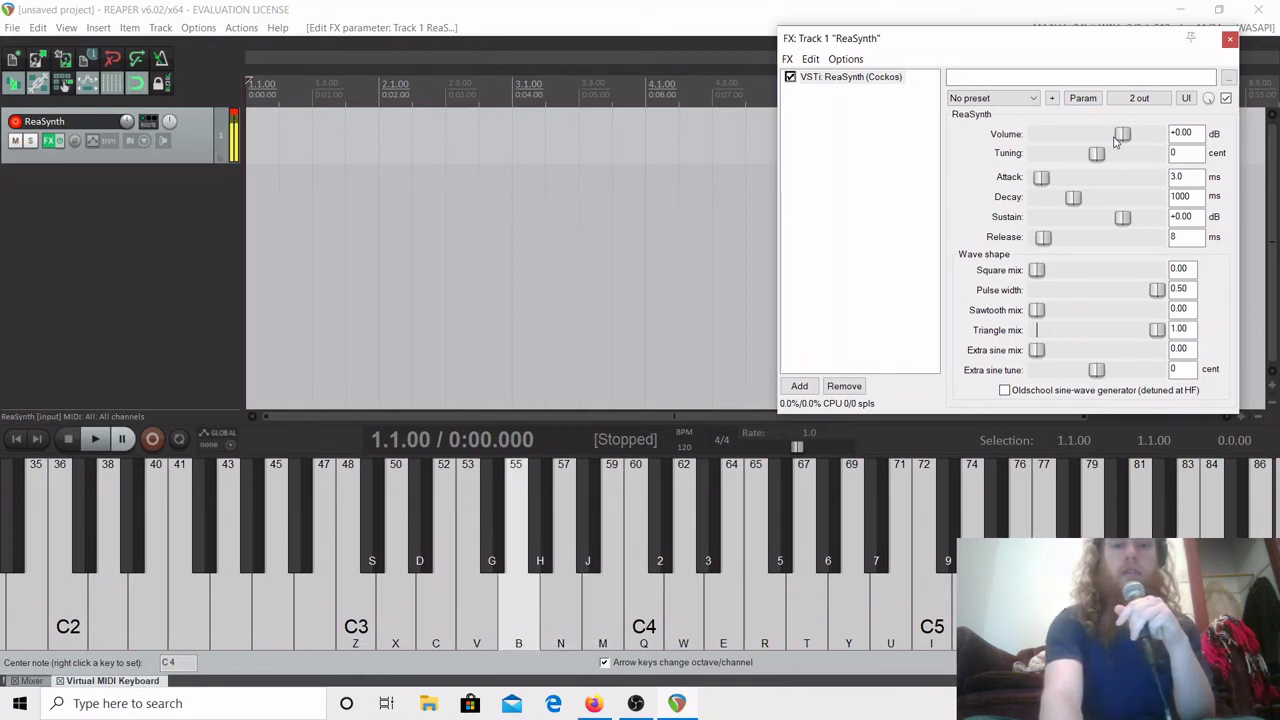
key(v)
key(c)
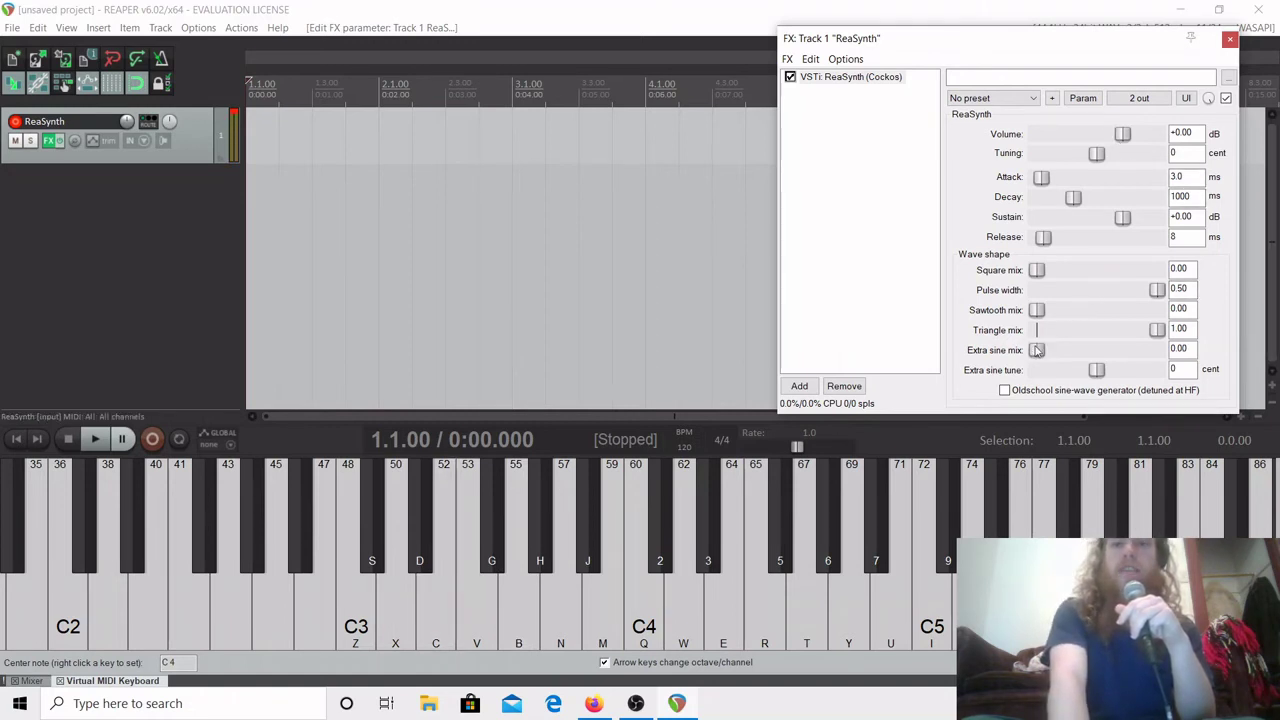
Raise the Extra sine mix to 1.00, lower it to 0.62, and play the descending notes from B3 to E3.
drag(1040, 350, 1162, 350)
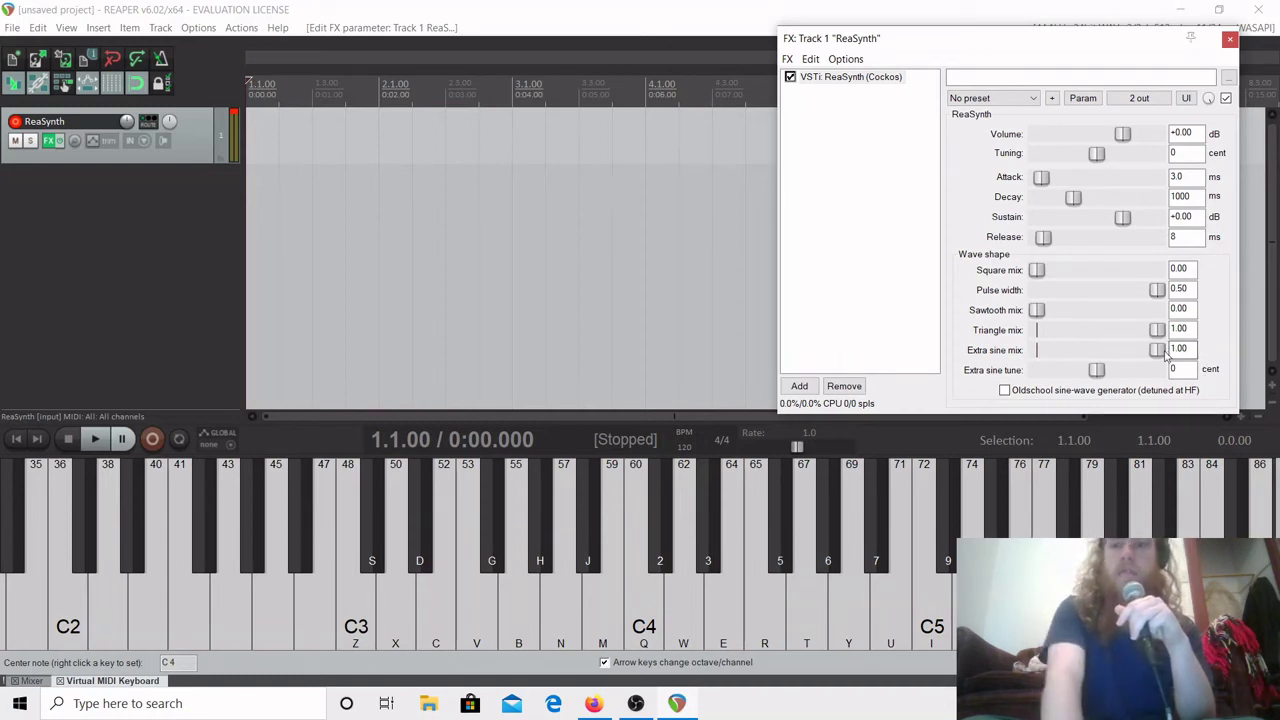
drag(1157, 350, 1118, 352)
key(m)
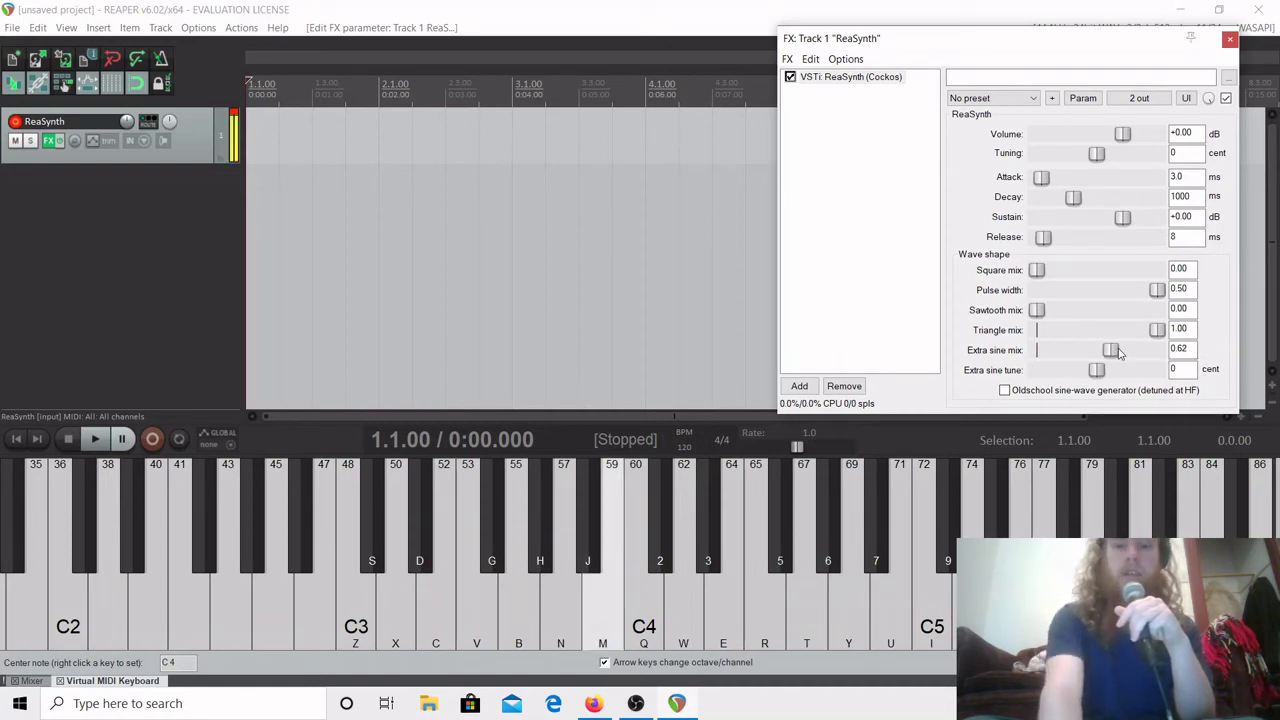
key(n)
key(b)
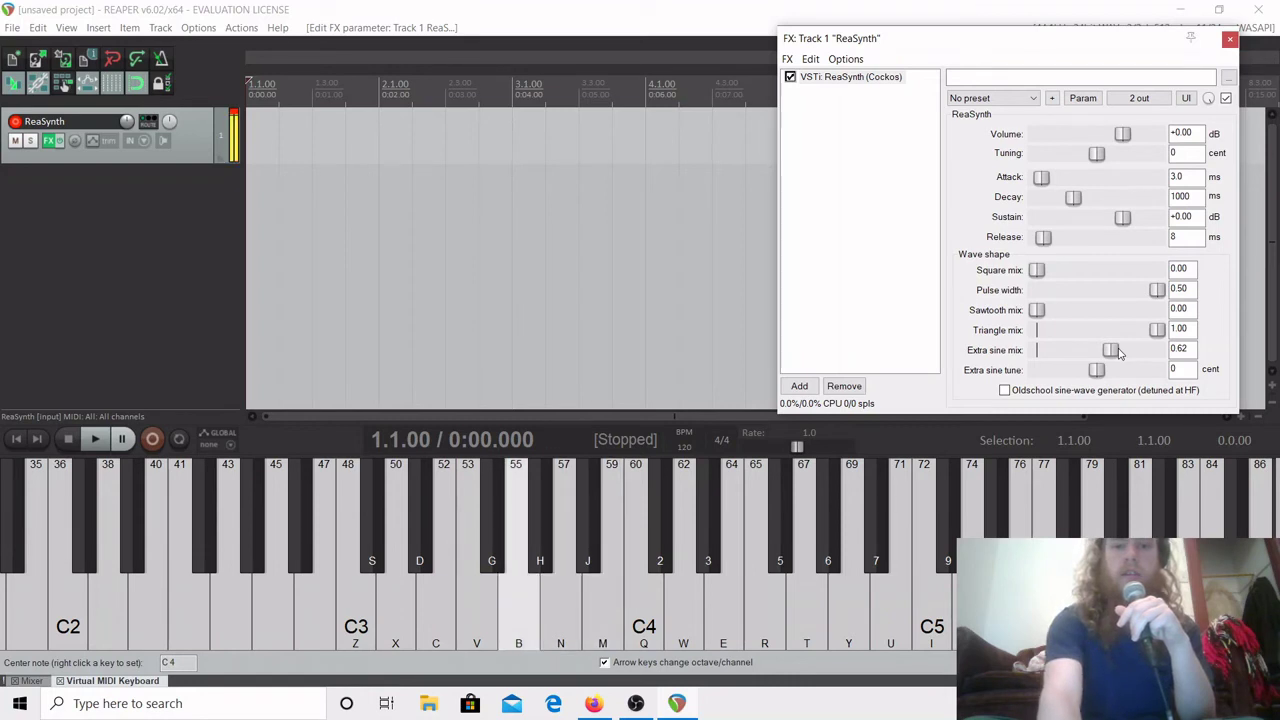
key(v)
key(c)
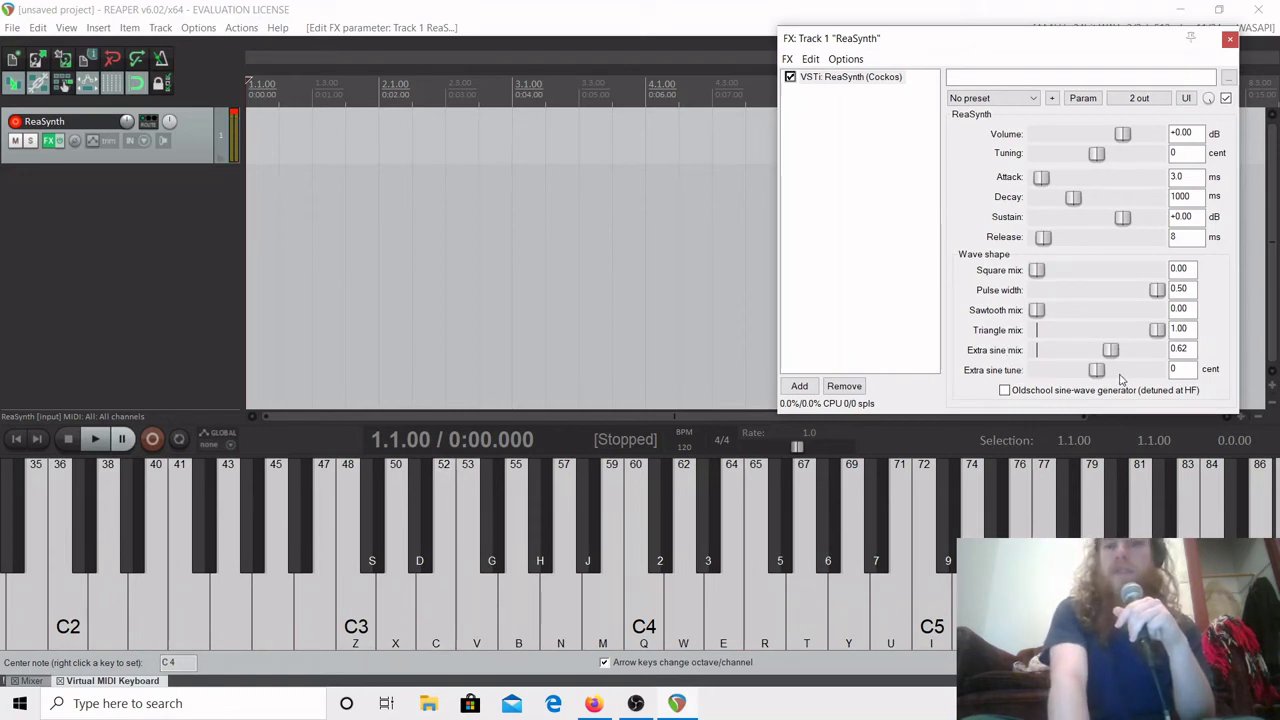
Set the Extra sine tune to 77 cents and play the descending notes from B3 to F3.
drag(1097, 372, 1103, 375)
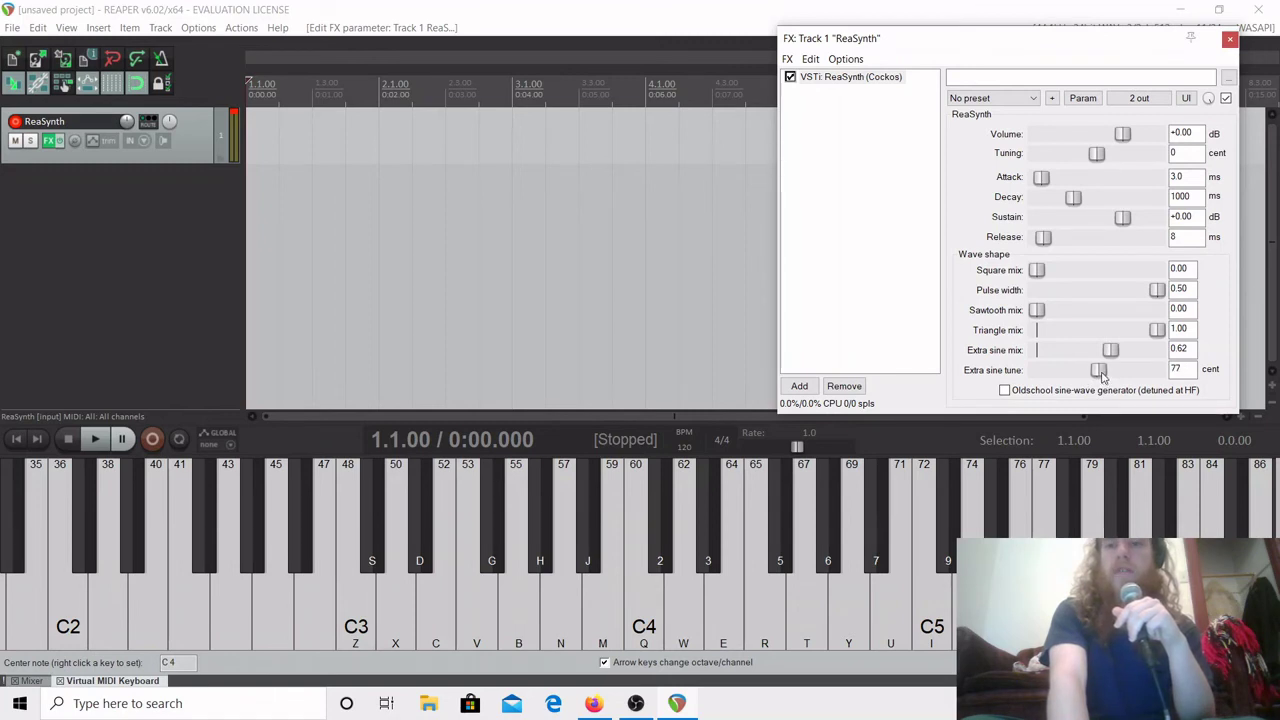
key(m)
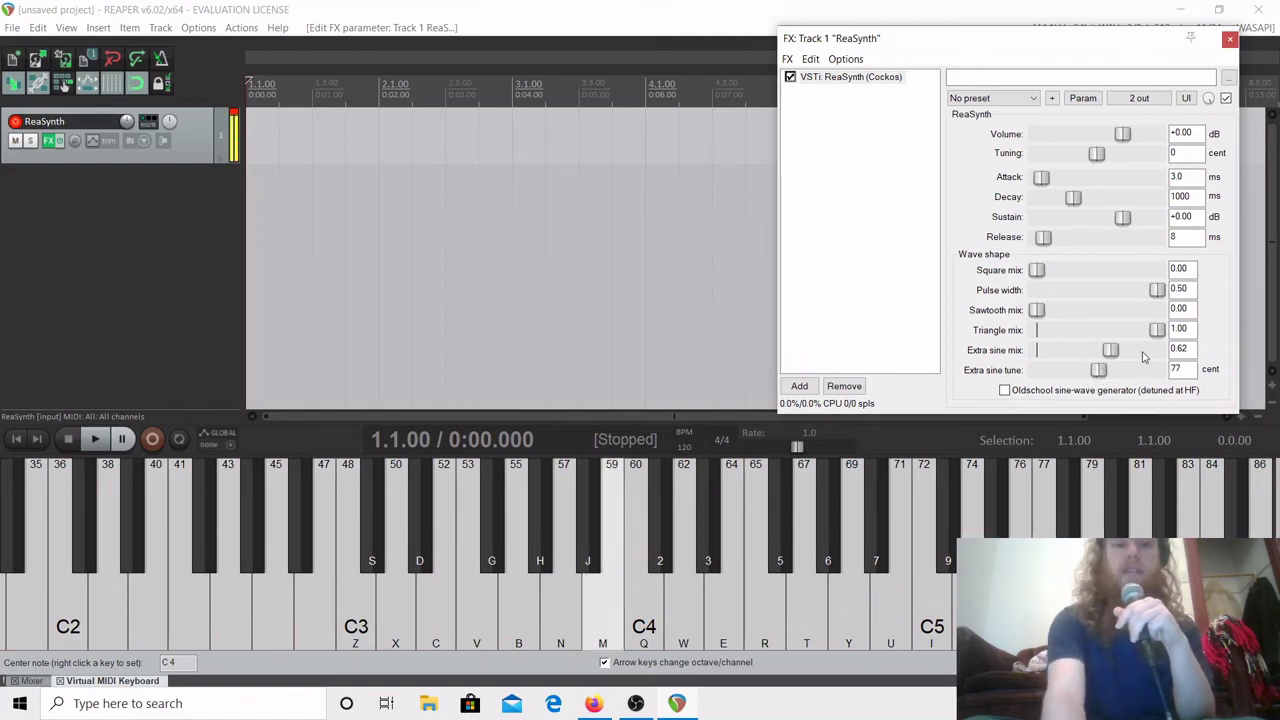
key(n)
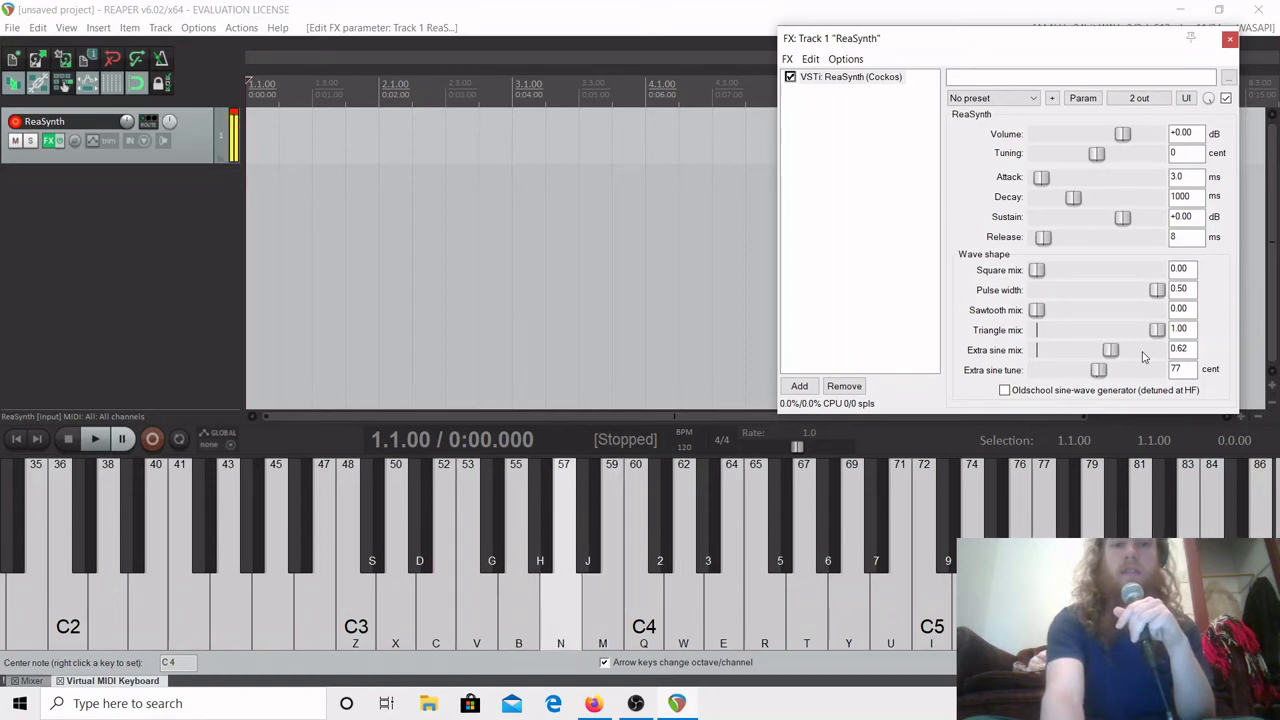
key(b)
key(v)
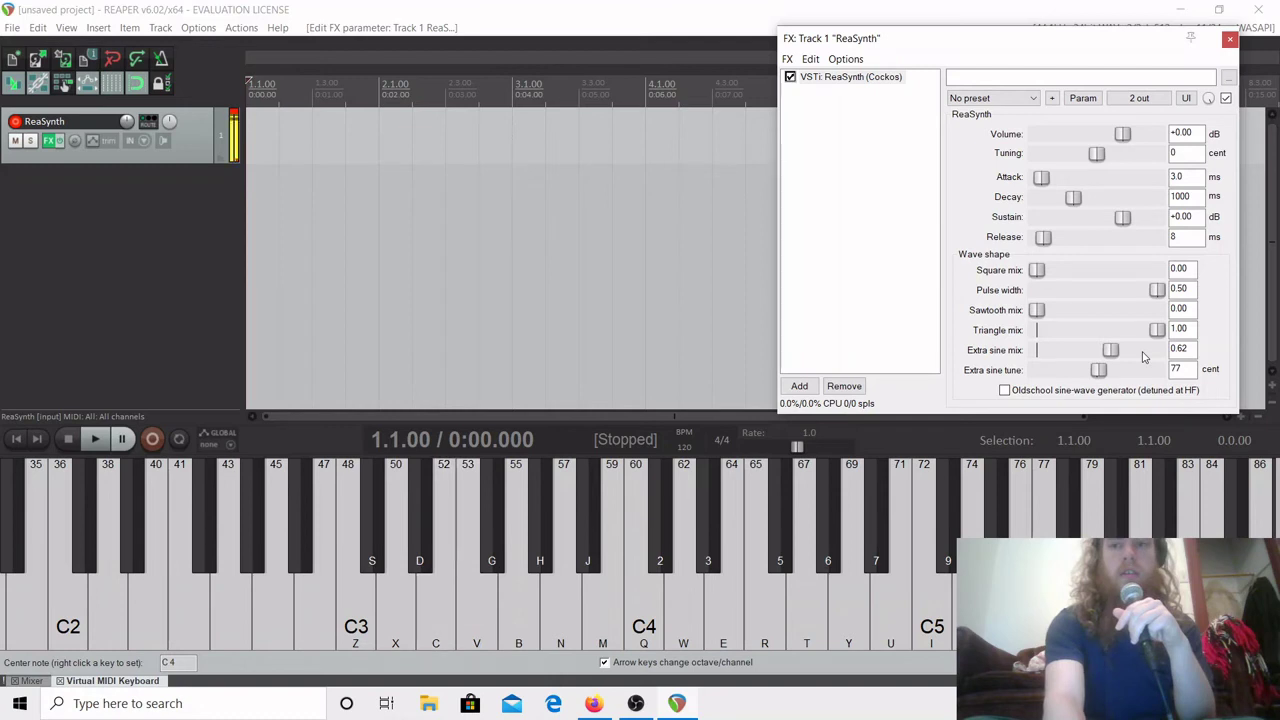
Set the Extra sine mix to 1.00 and play the descending notes from B3 to E3.
drag(1116, 351, 1209, 346)
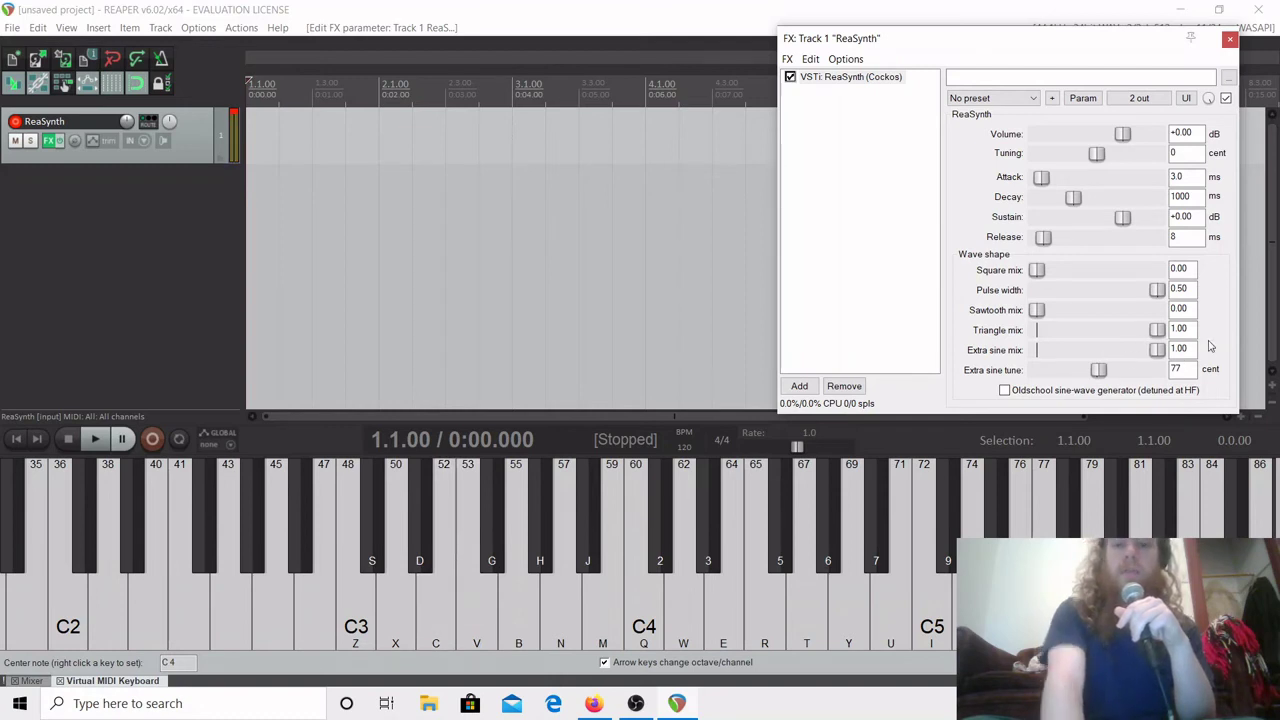
key(m)
key(n)
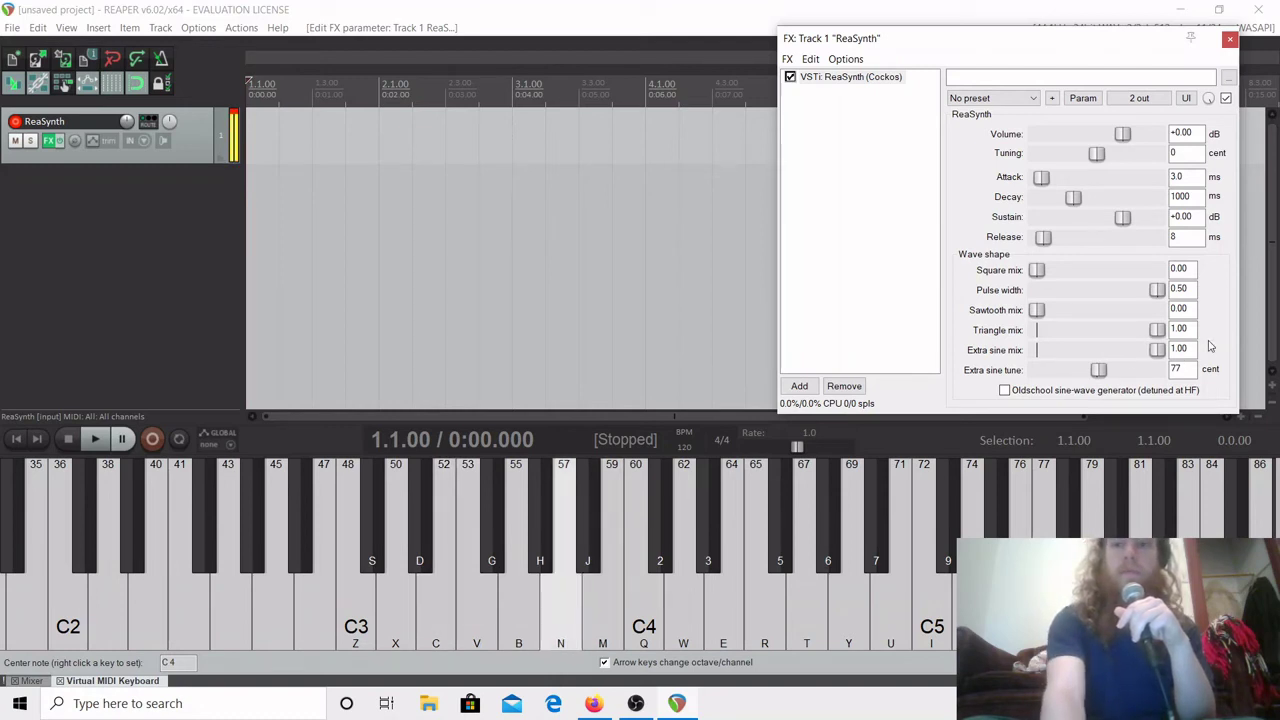
key(b)
key(v)
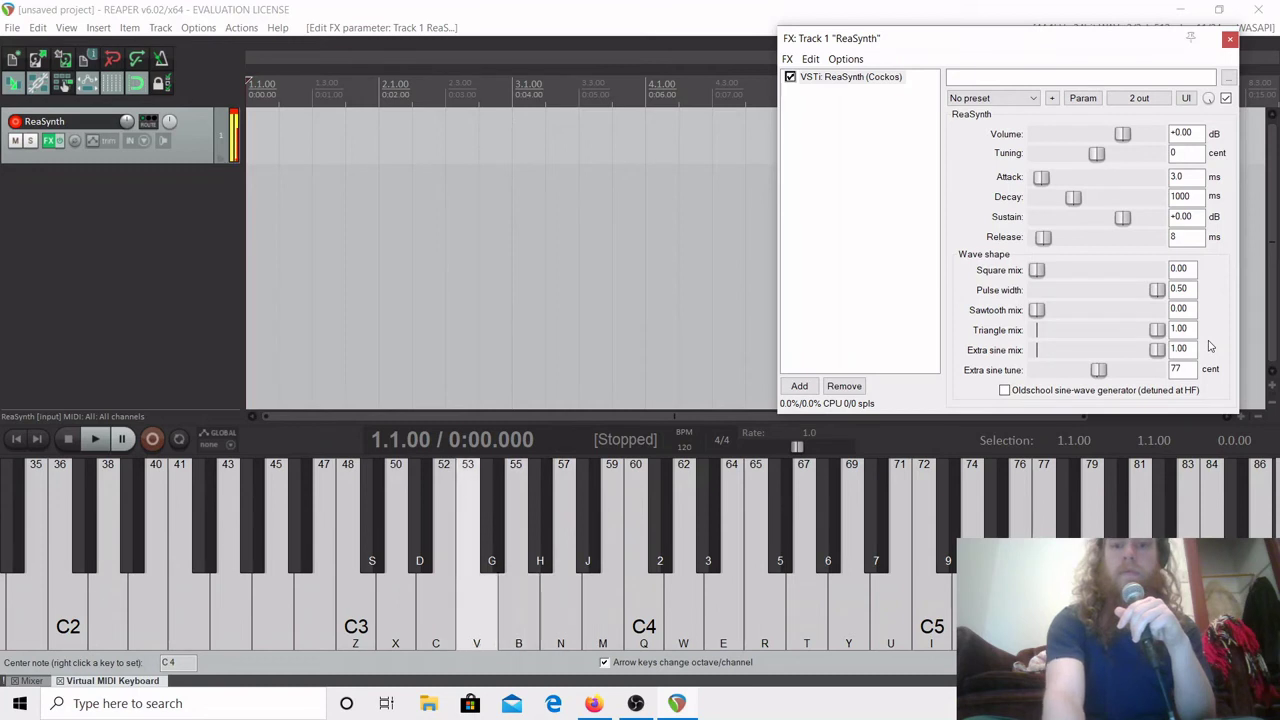
key(c)
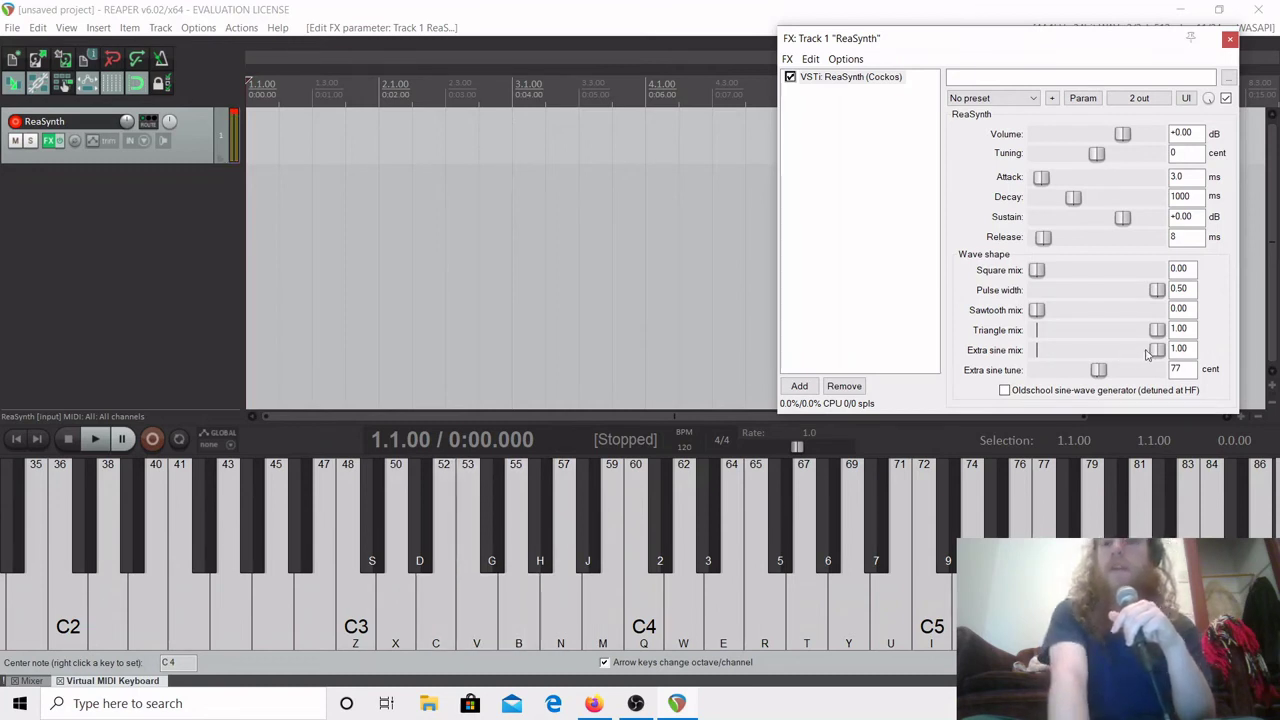
Reset the Extra sine mix, Extra sine tune and Triangle mix to 0, set the Square mix to 1.00, and close the effects window.
drag(1155, 355, 1015, 348)
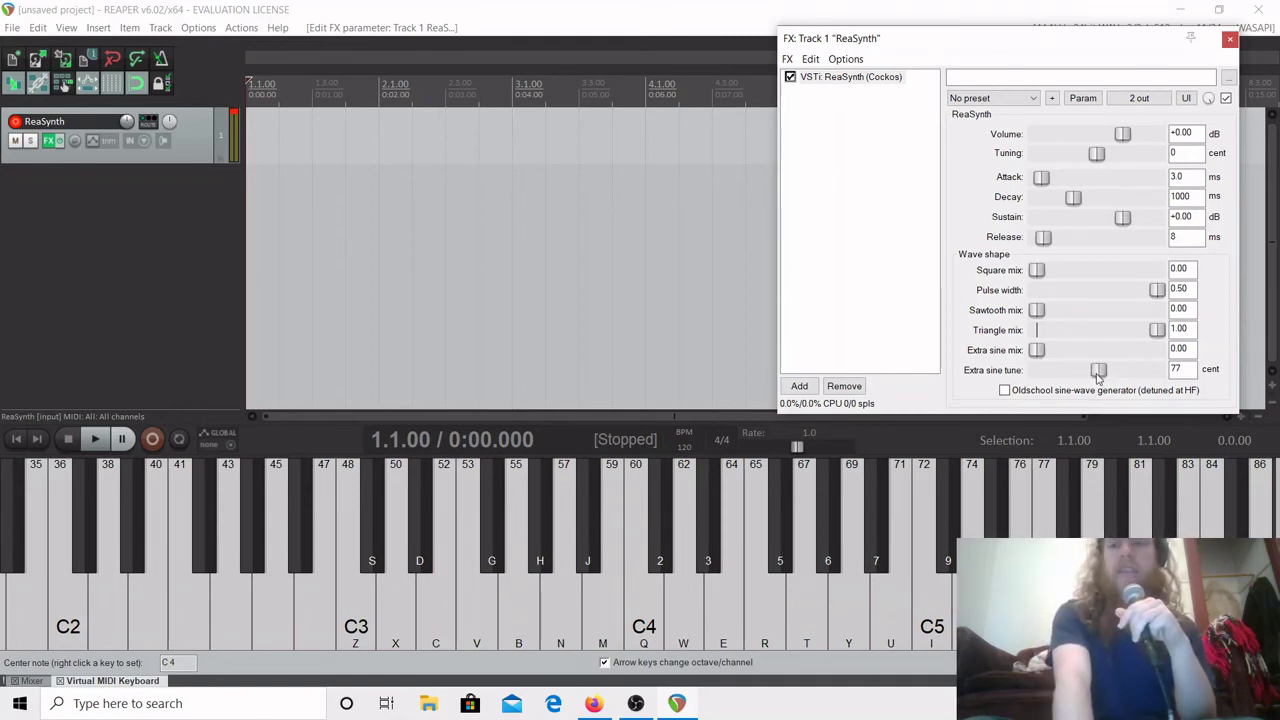
mouse_move(1098, 375)
mouse_down()
mouse_move(1037, 376)
mouse_move(1094, 376)
mouse_up()
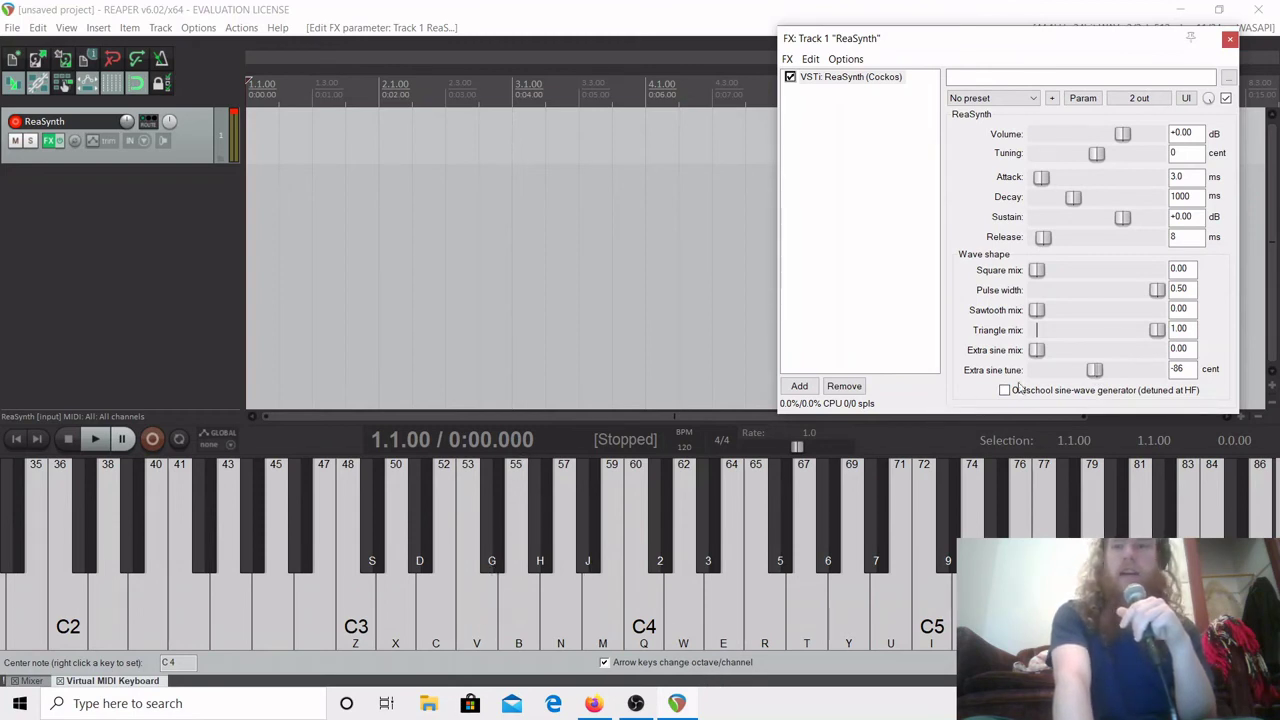
double_click(1096, 371)
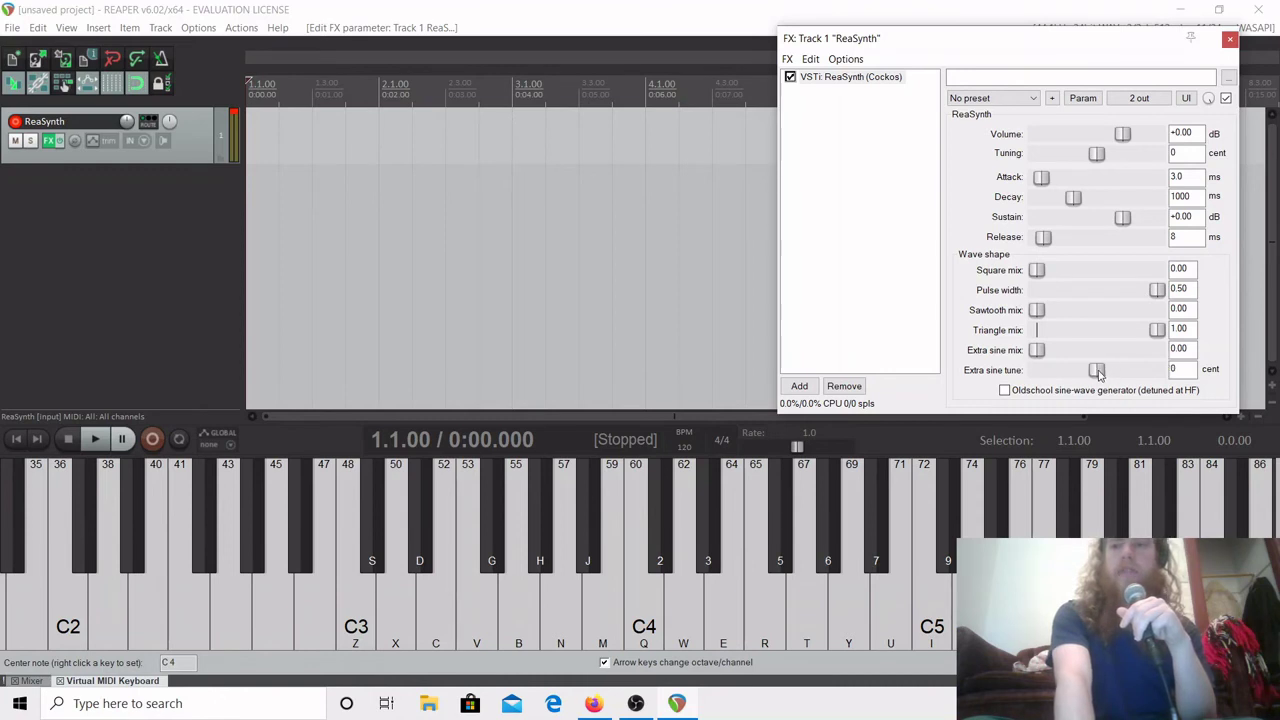
double_click(1157, 331)
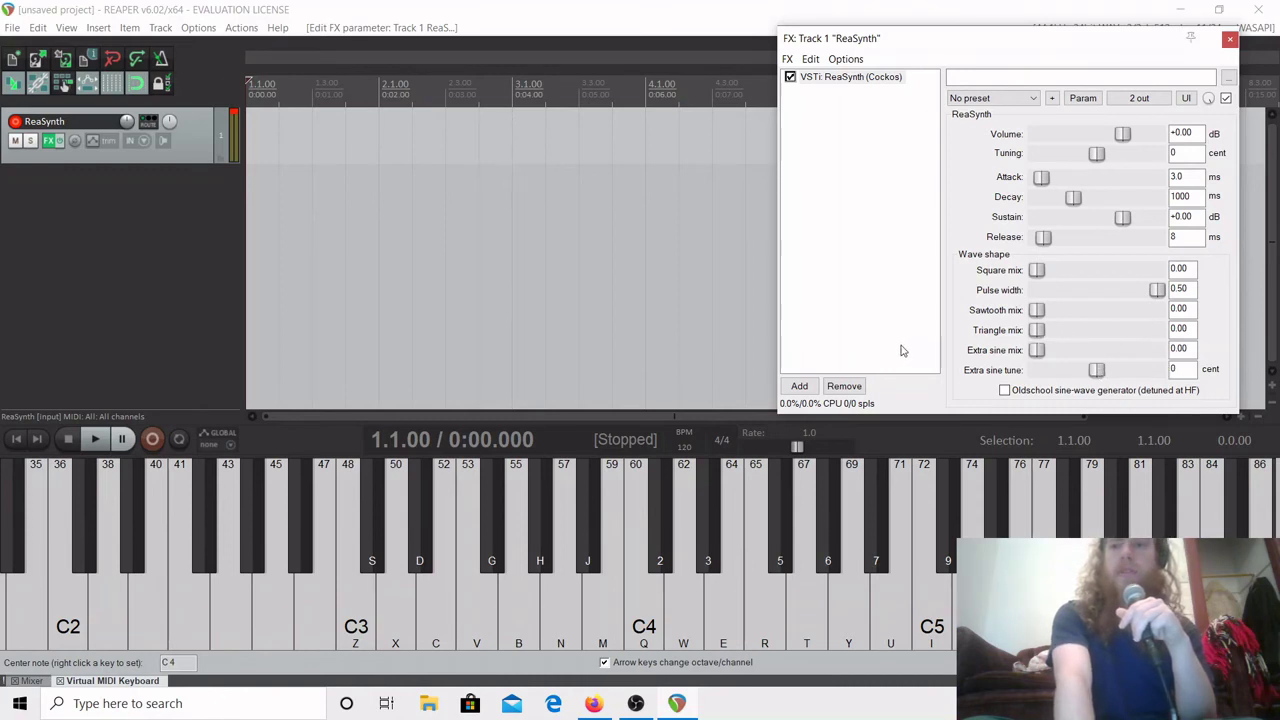
drag(1039, 279, 1190, 262)
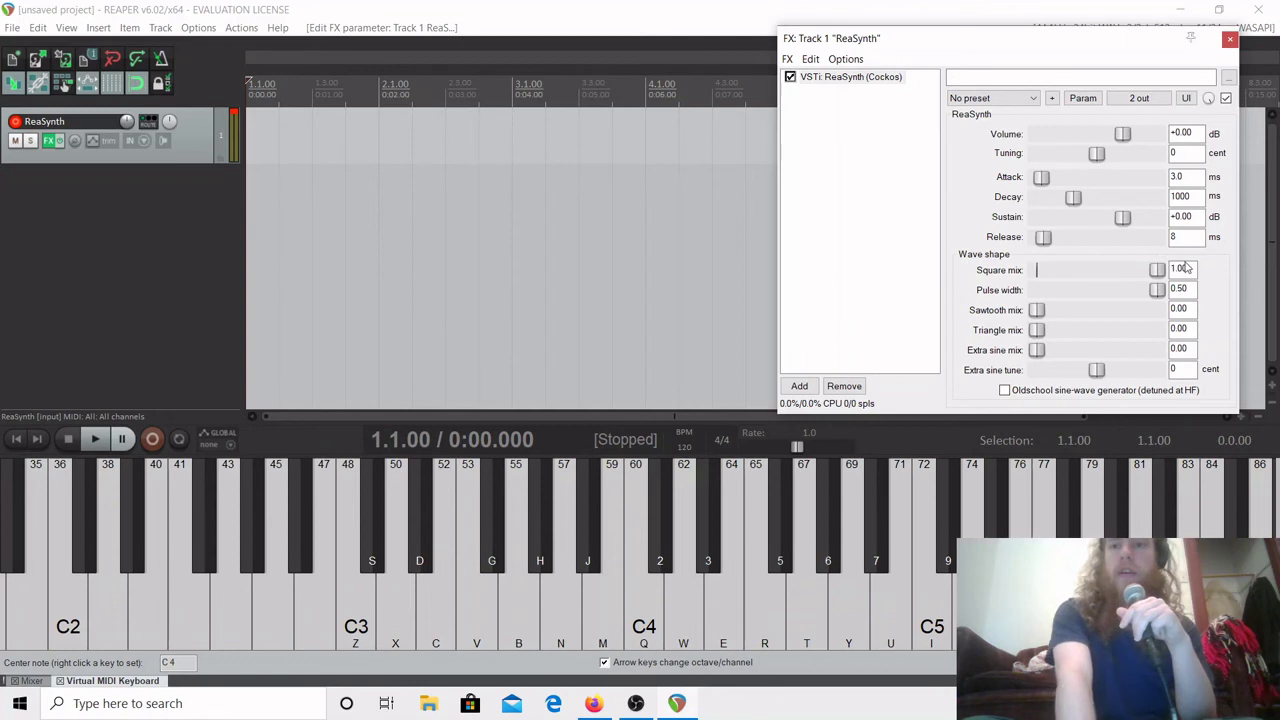
click(1230, 40)
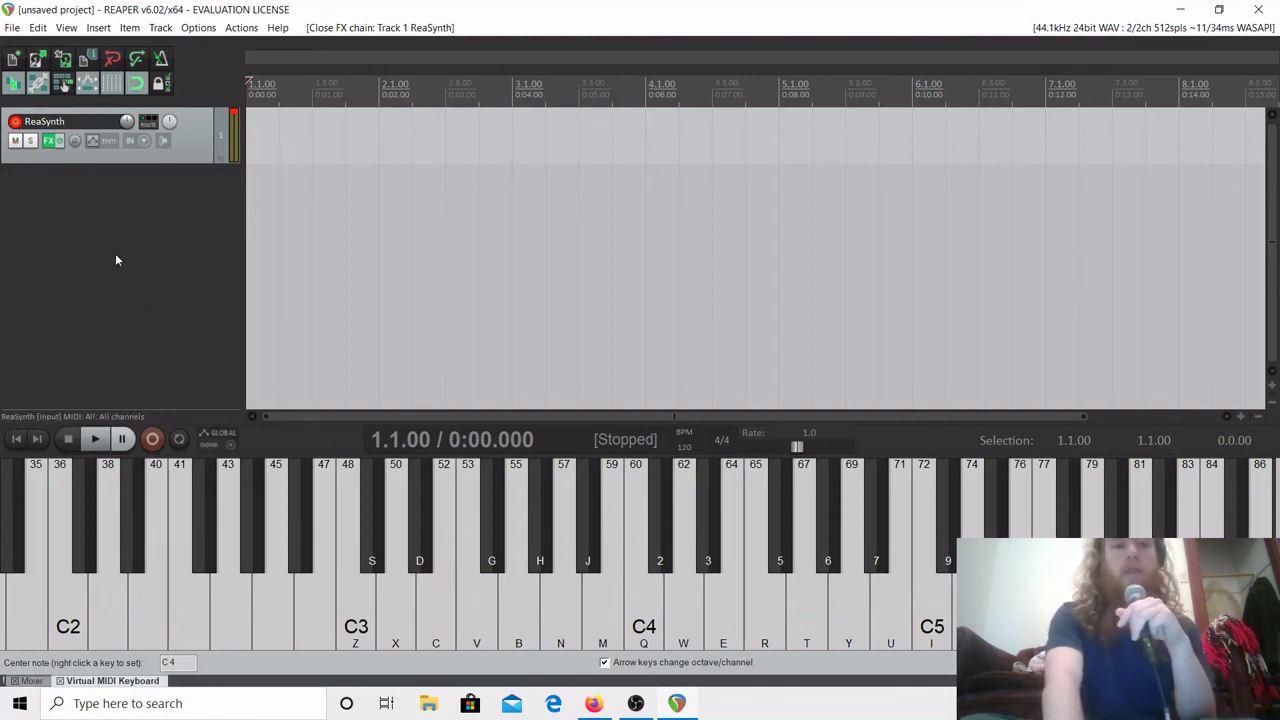
Record the descending notes B3, A3, G3, F3 and E3 as MIDI on the ReaSynth track, and stop recording.
click(153, 440)
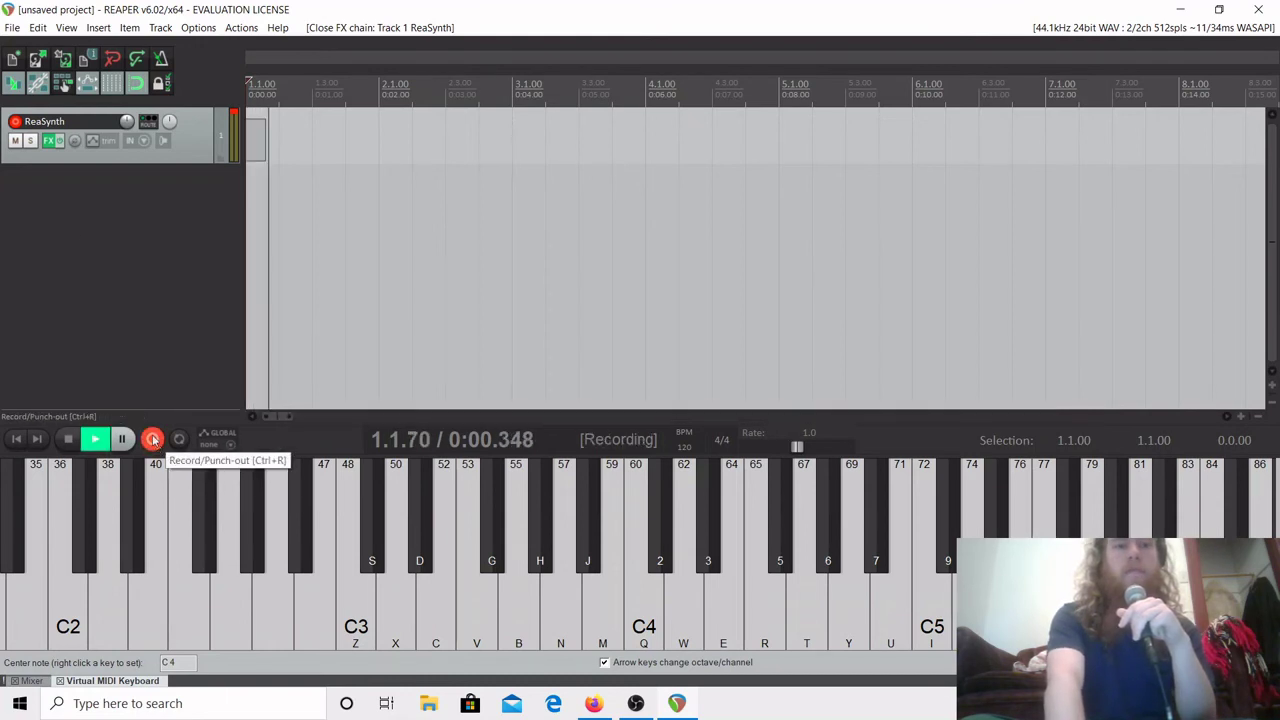
key(j)
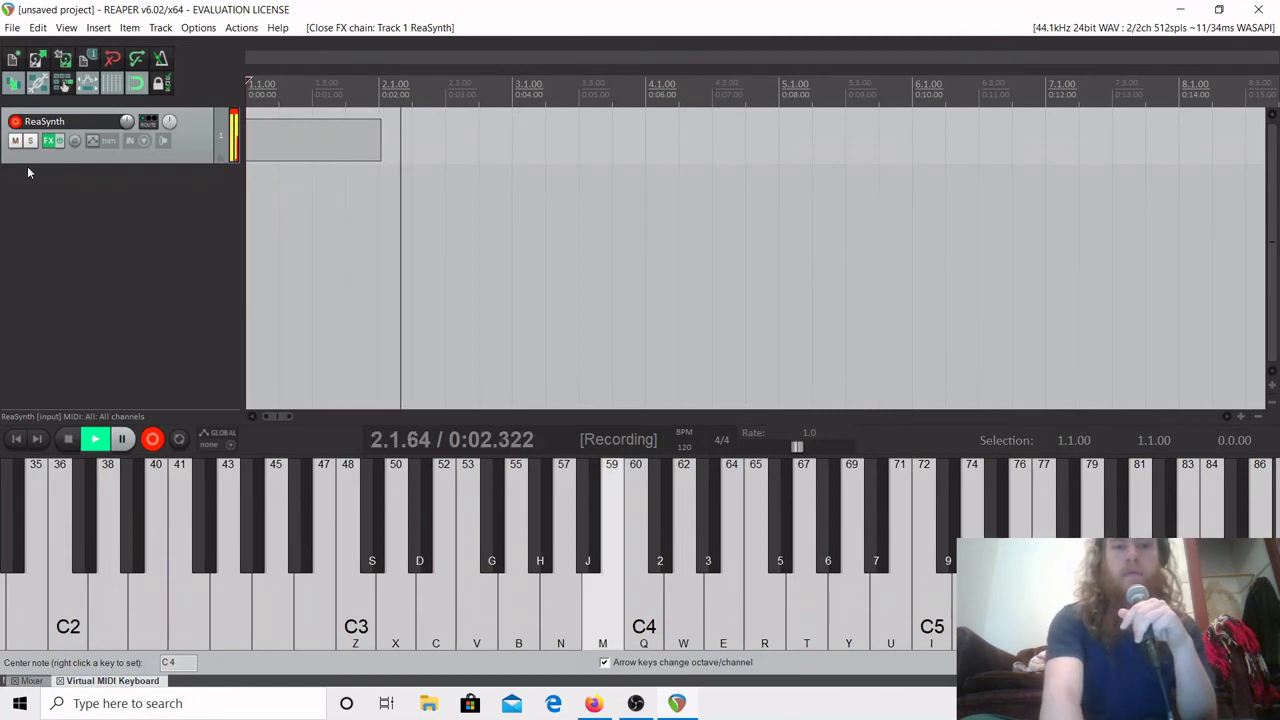
key(n)
key(b)
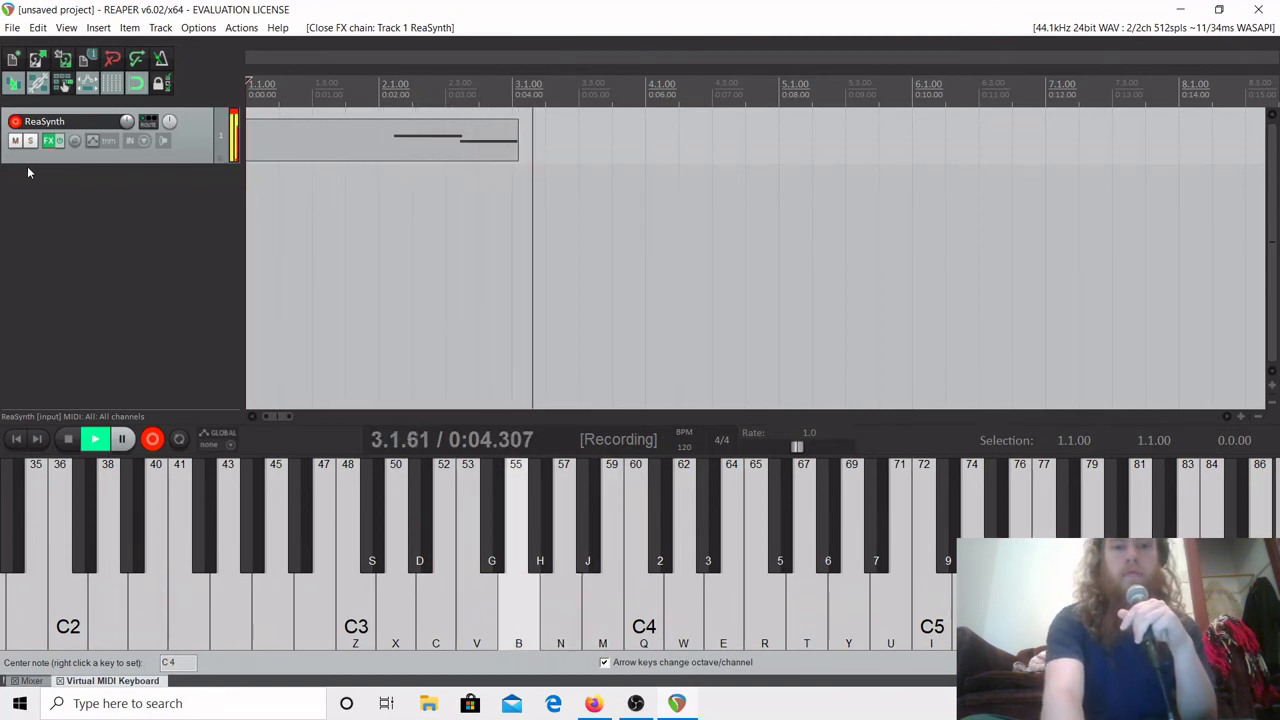
key(v)
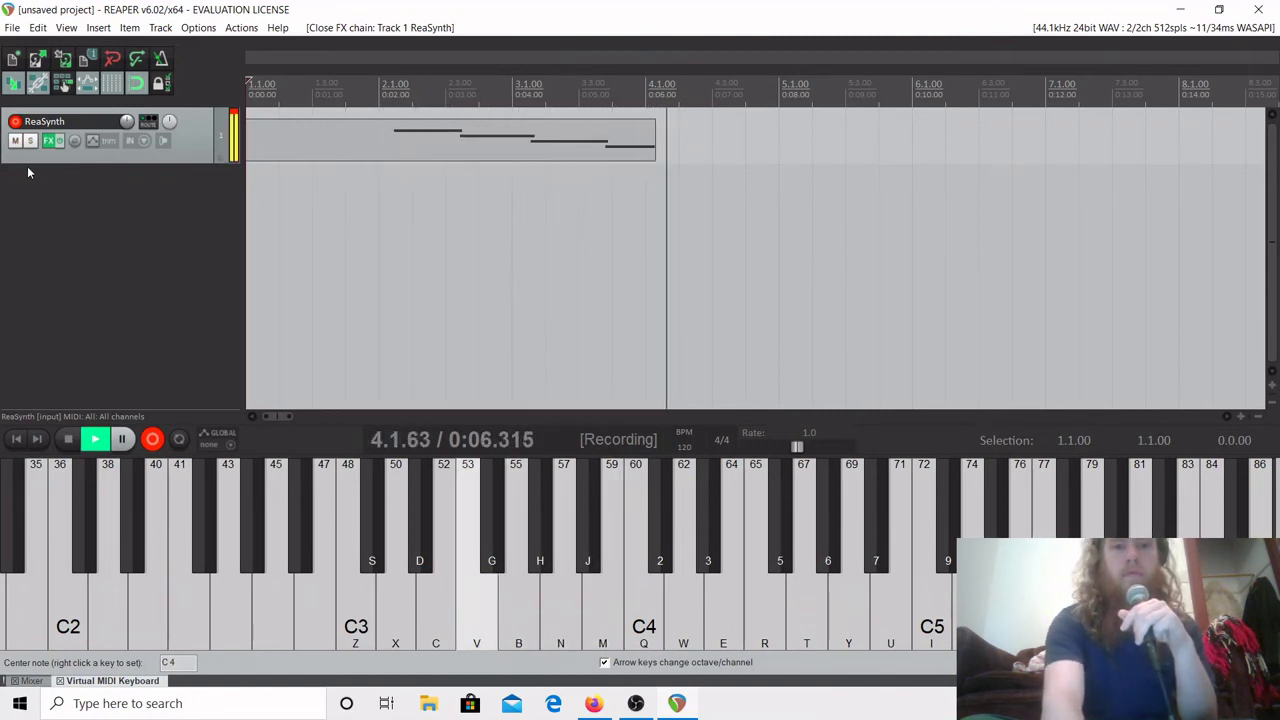
key(c)
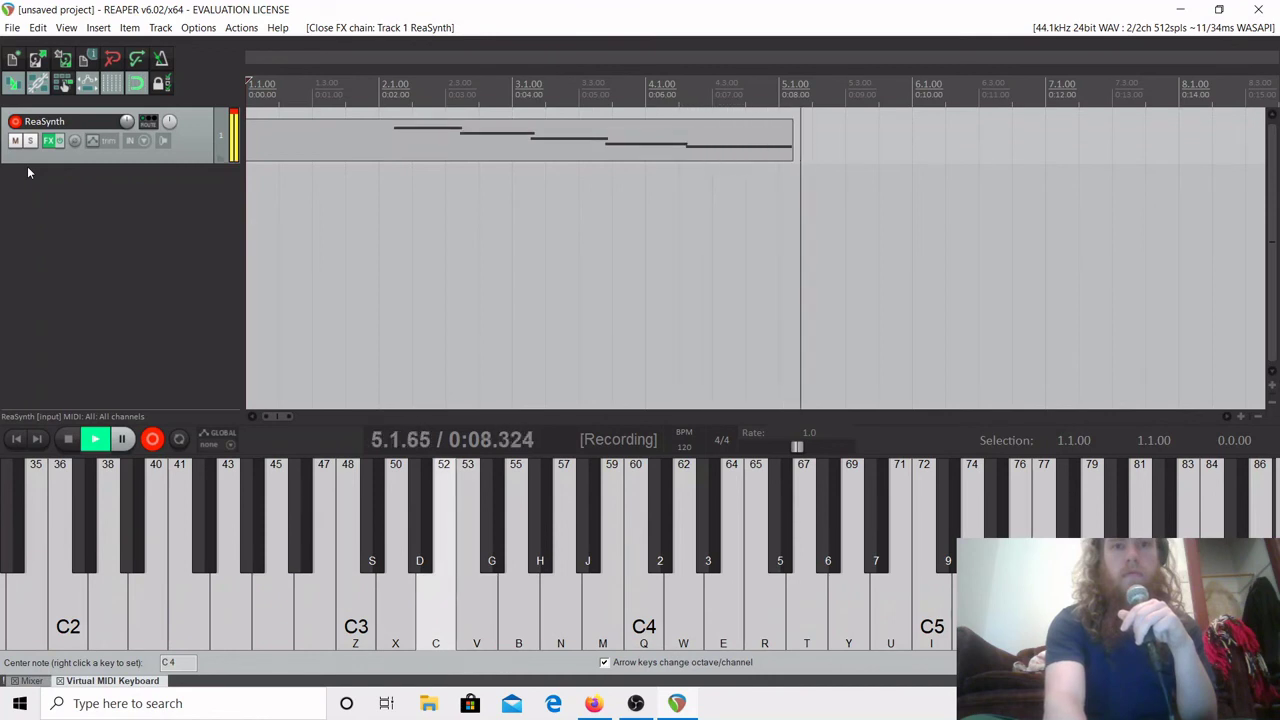
key(space)
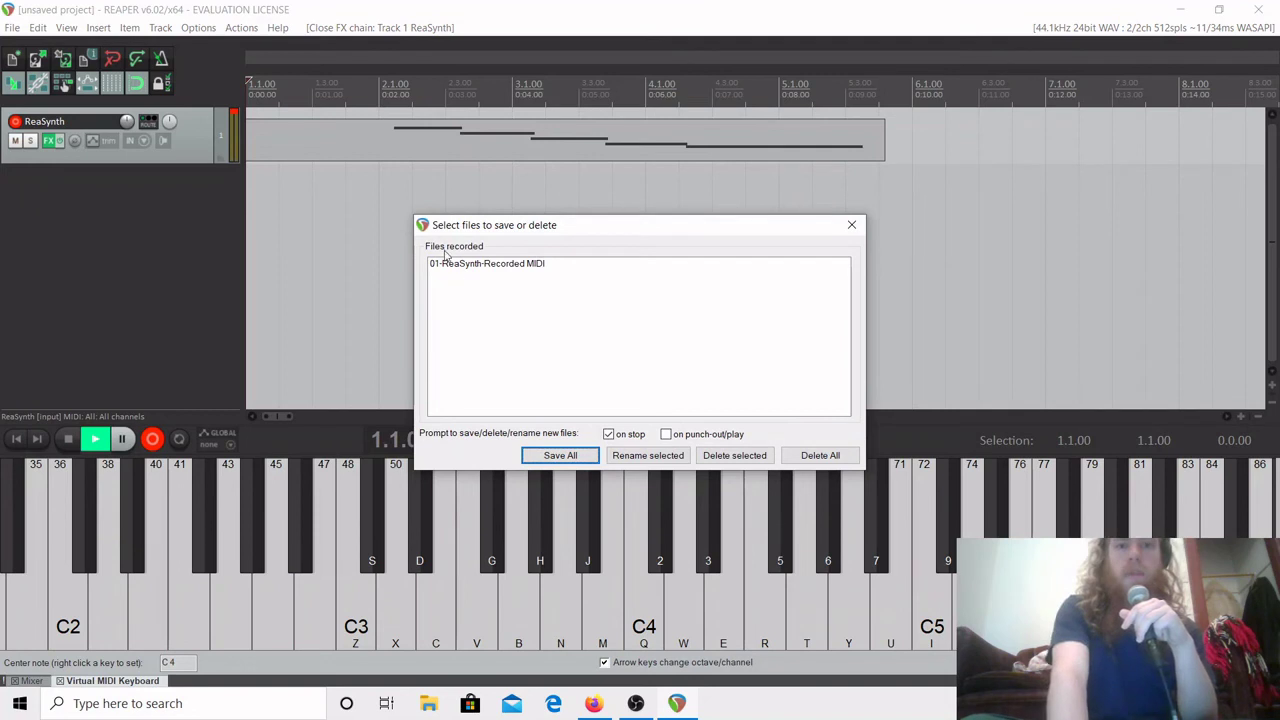
Rename the recorded take "cape midi" and save it.
click(488, 266)
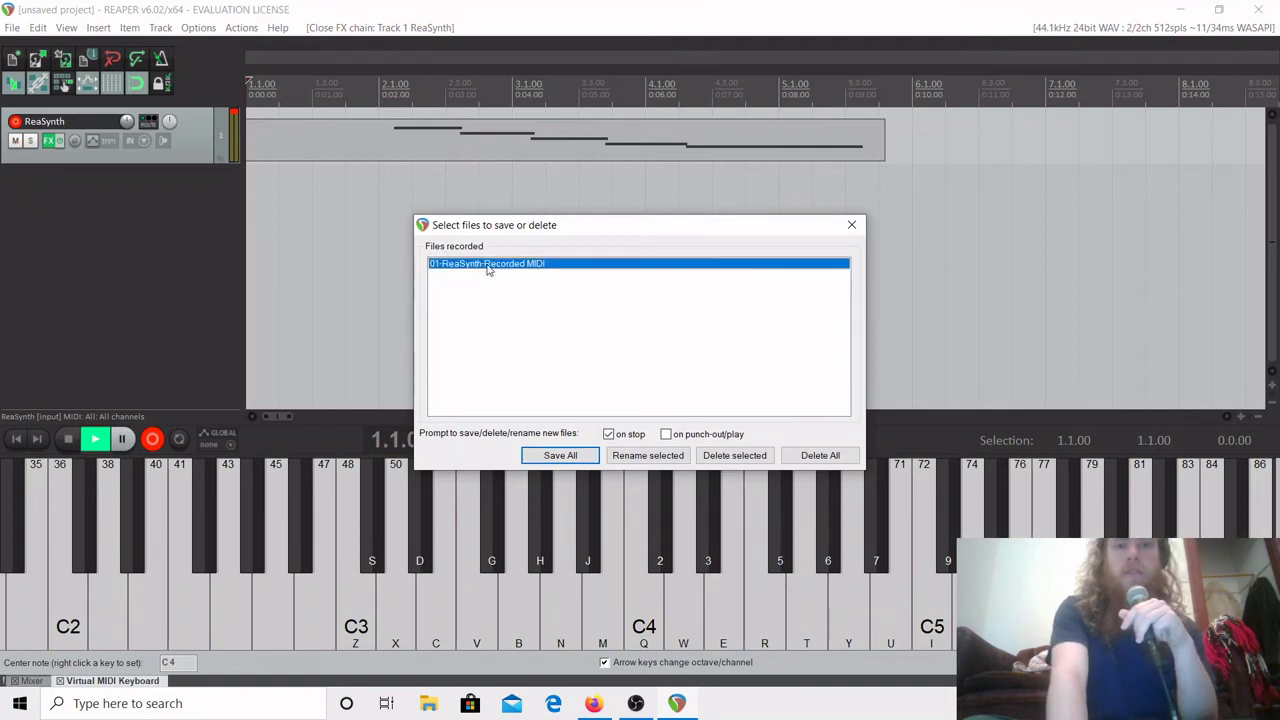
click(636, 456)
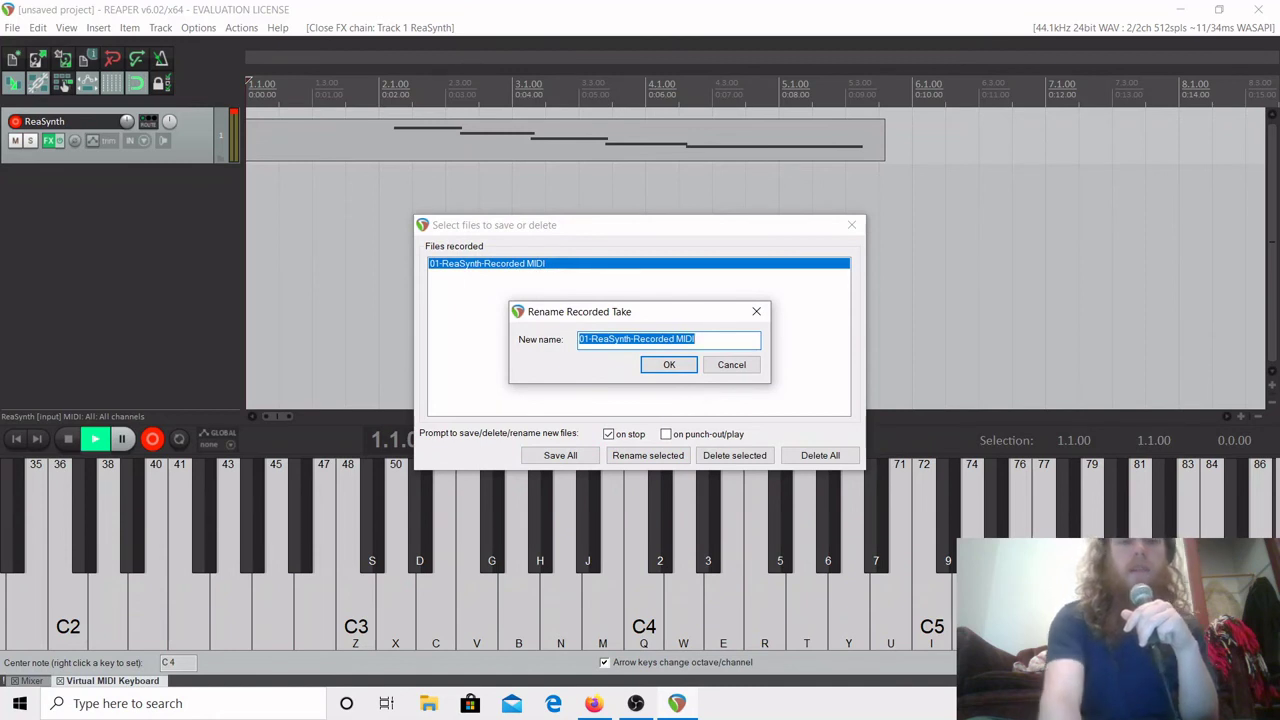
text(cape midi)
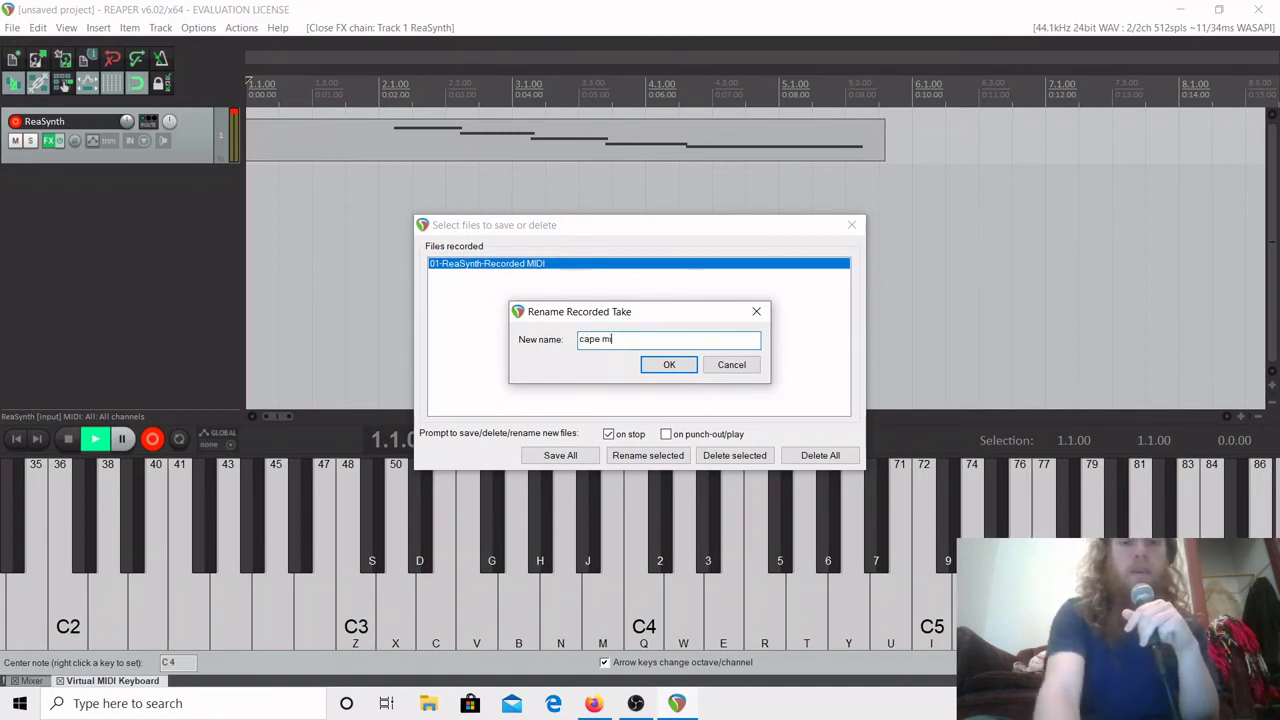
click(665, 364)
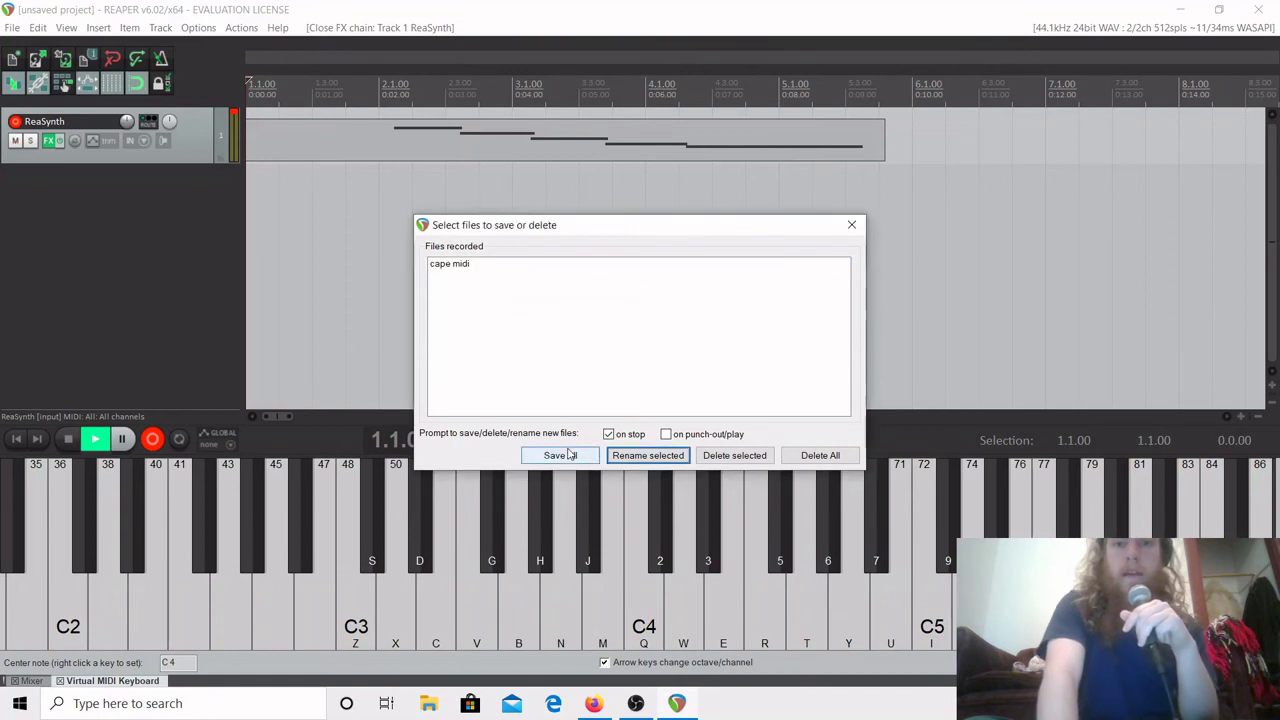
click(570, 455)
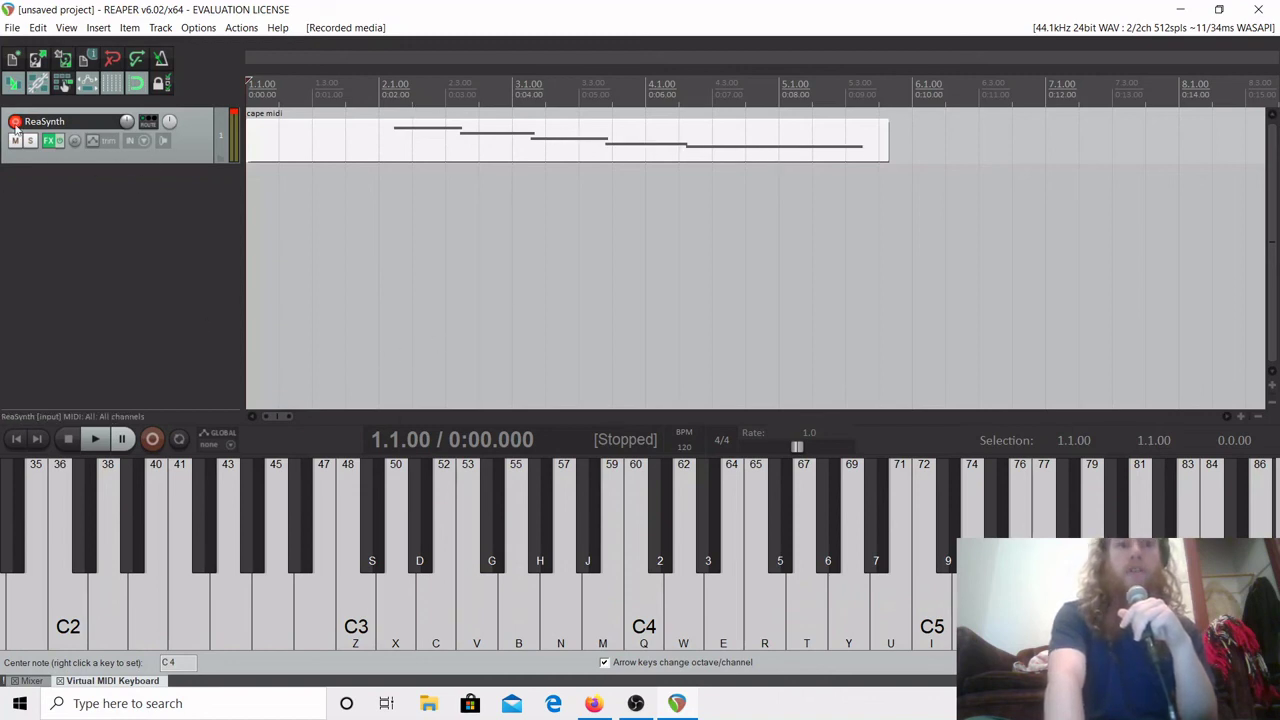
click(52, 143)
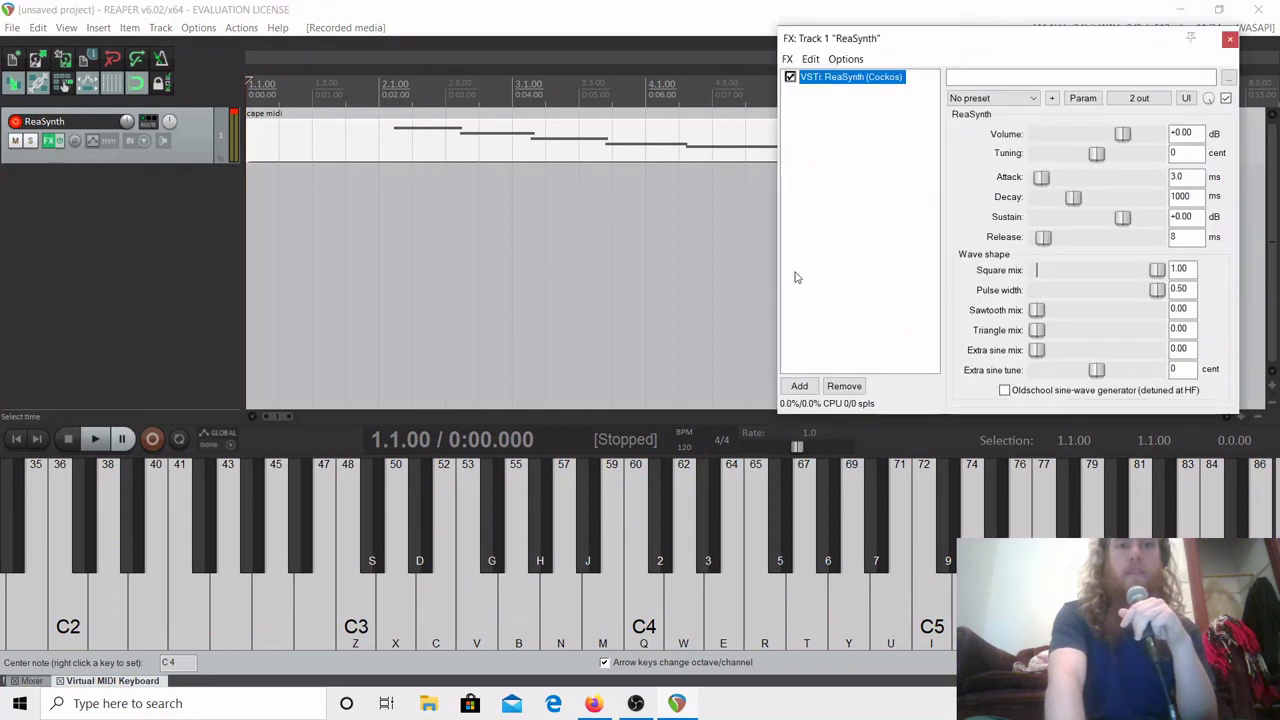
click(1230, 38)
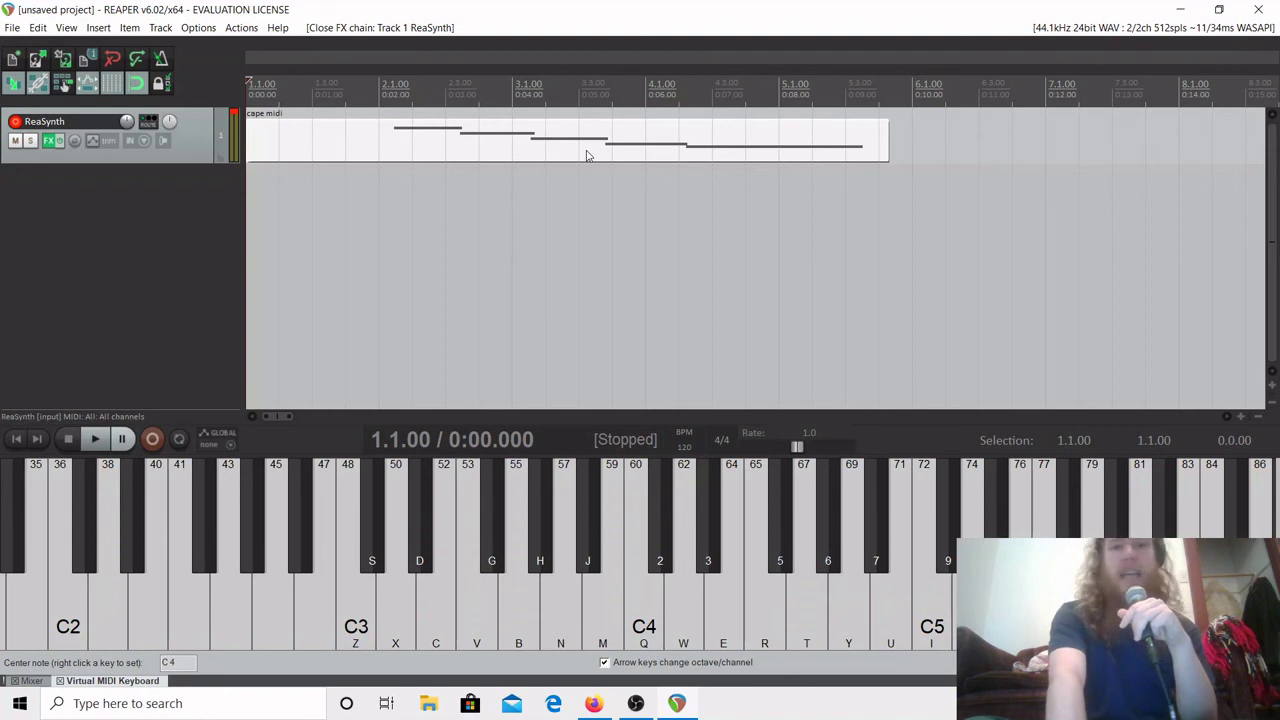
click(463, 155)
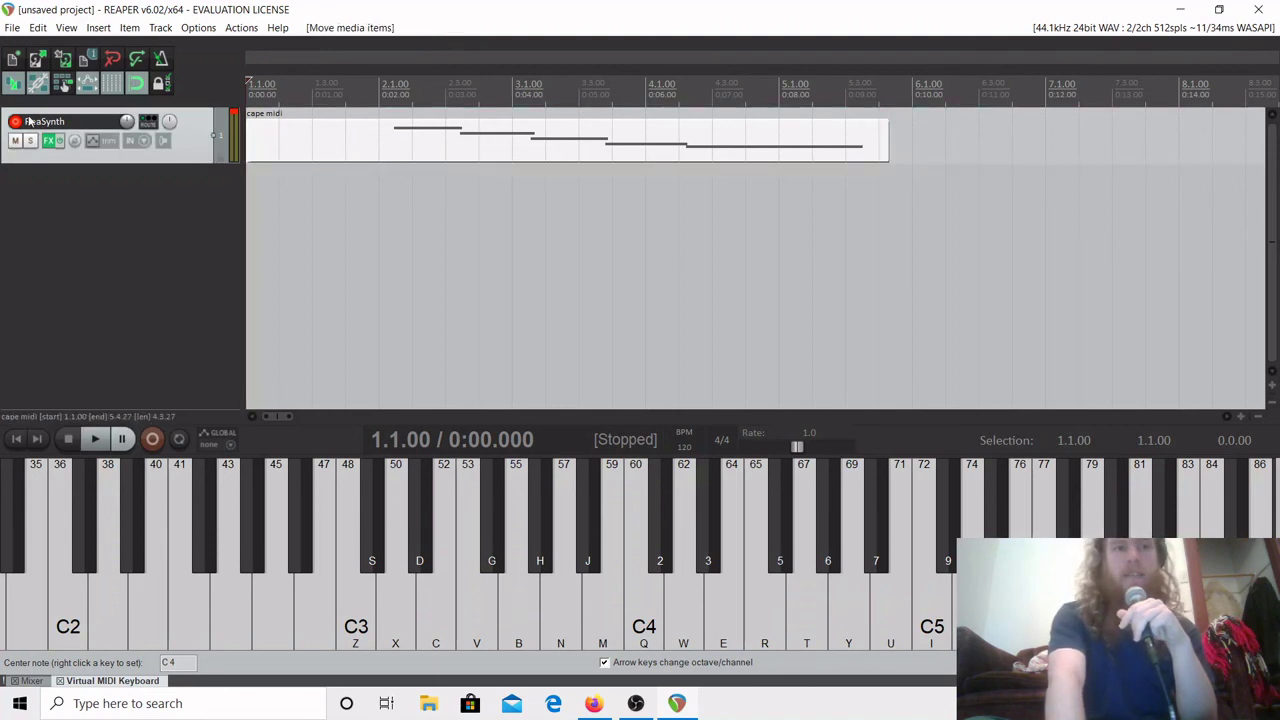
drag(506, 262, 218, 273)
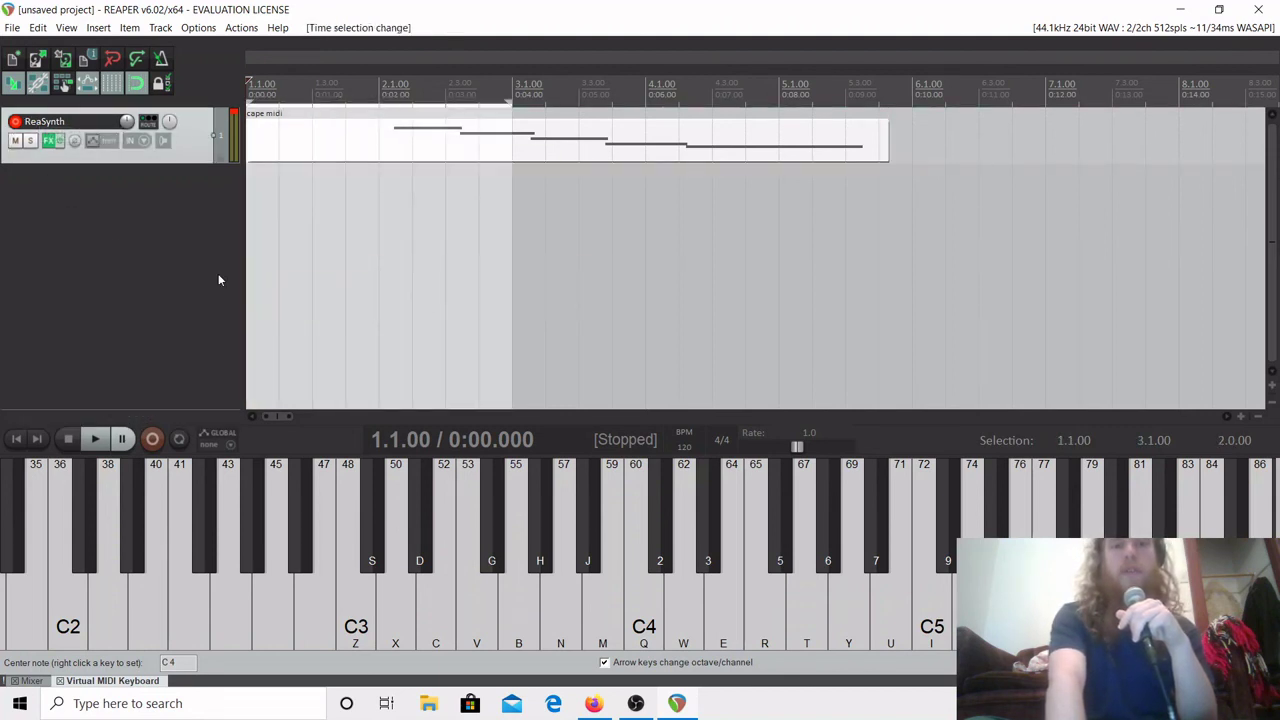
click(409, 272)
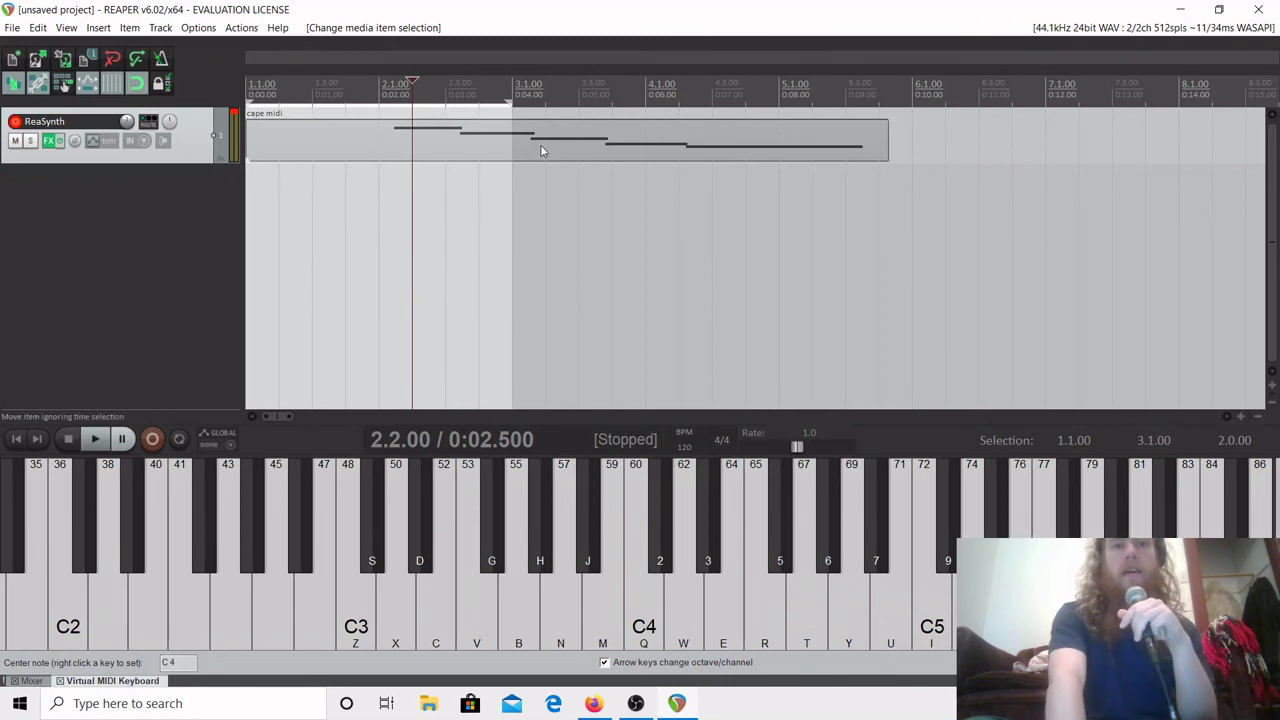
click(511, 102)
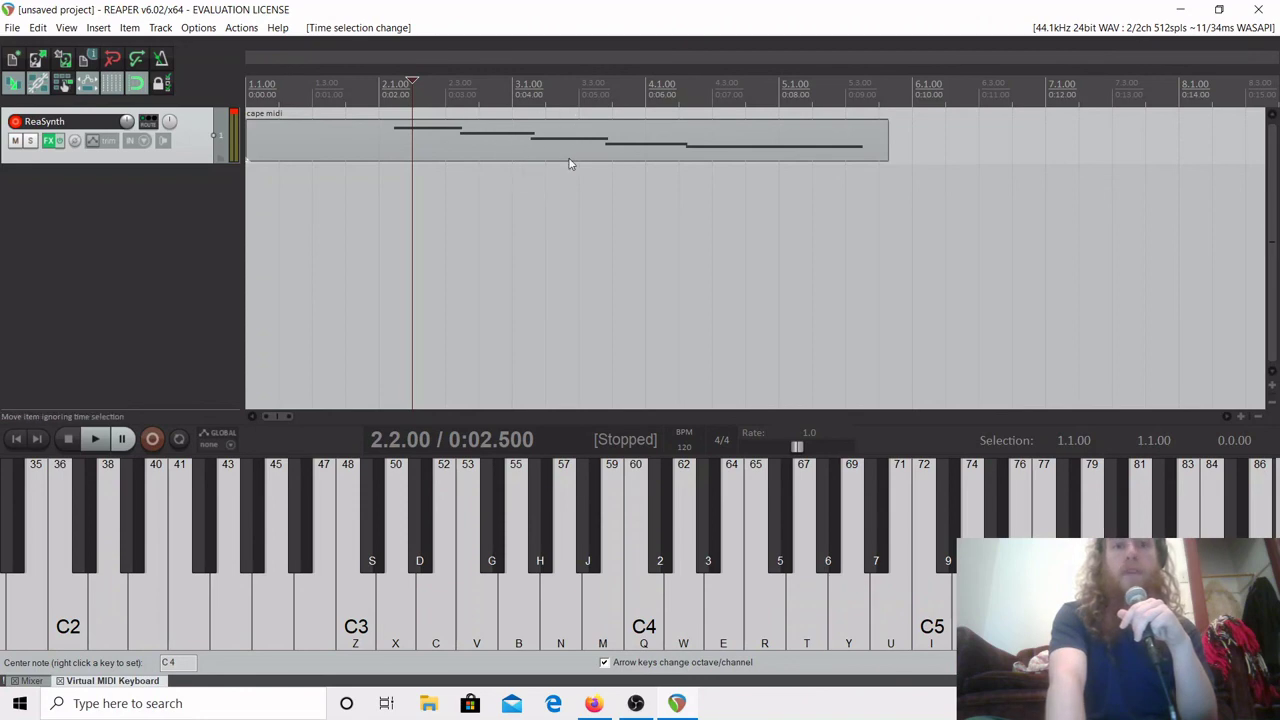
Review the Render to File options for exporting the project, and close them without rendering.
click(12, 27)
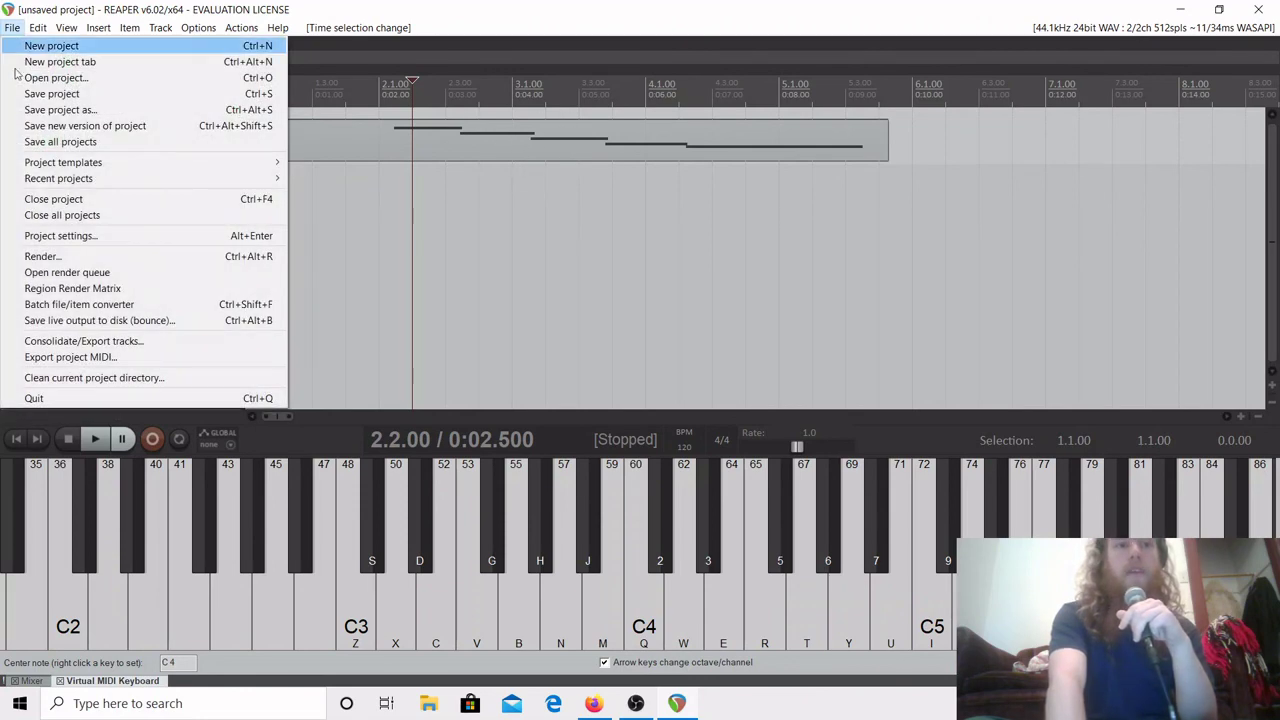
click(58, 257)
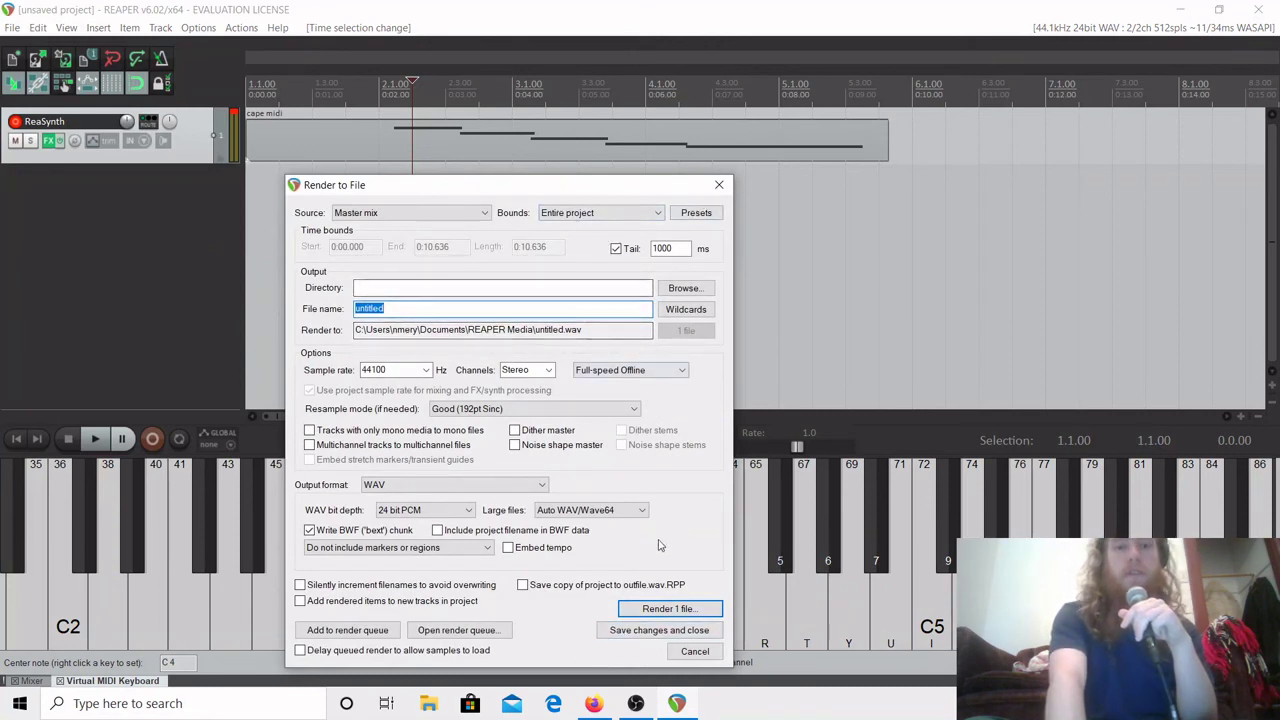
click(719, 186)
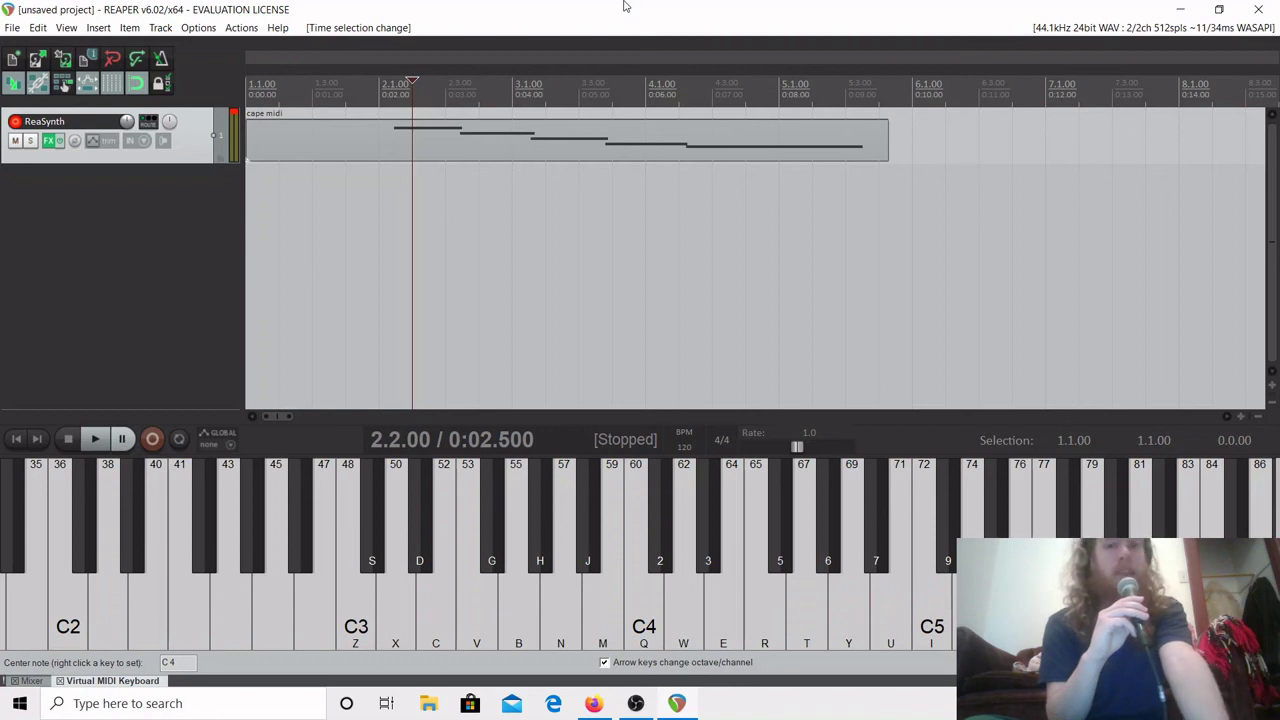
Open the "cape midi" take in the MIDI editor, shift the A3 note to start just before measure 3, and close the editor.
double_click(493, 131)
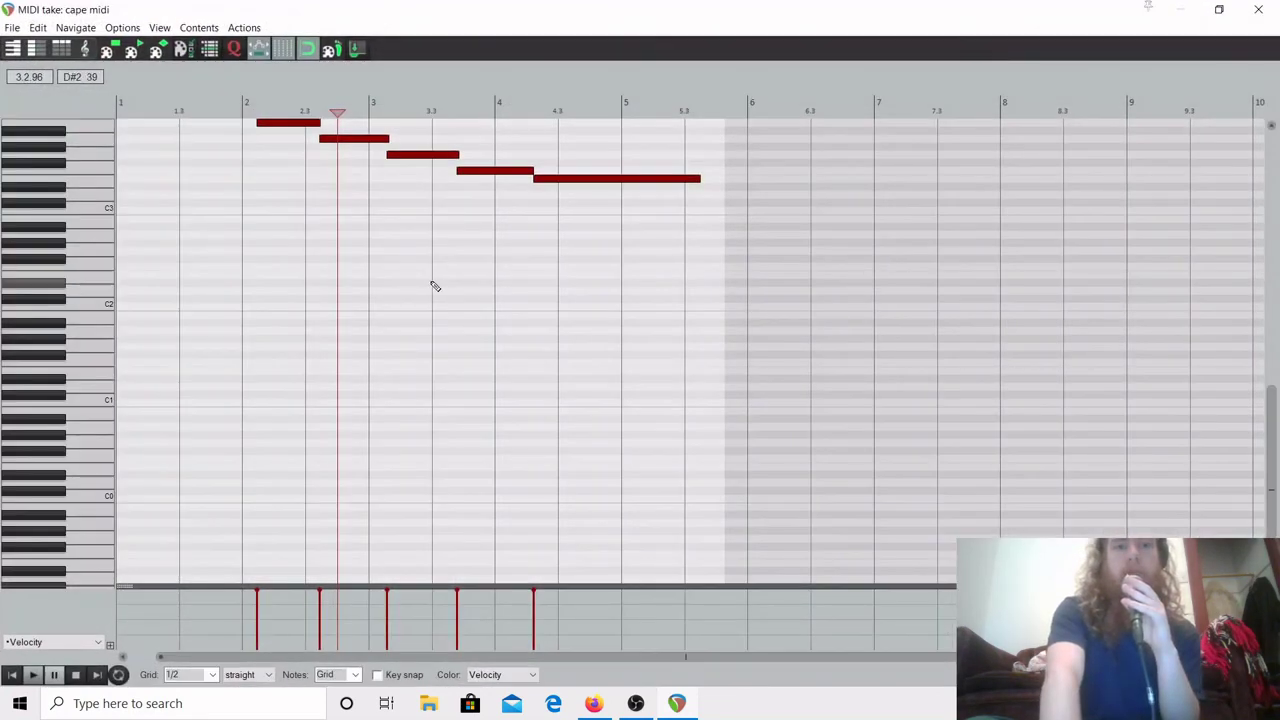
scroll(435, 296, up, 3)
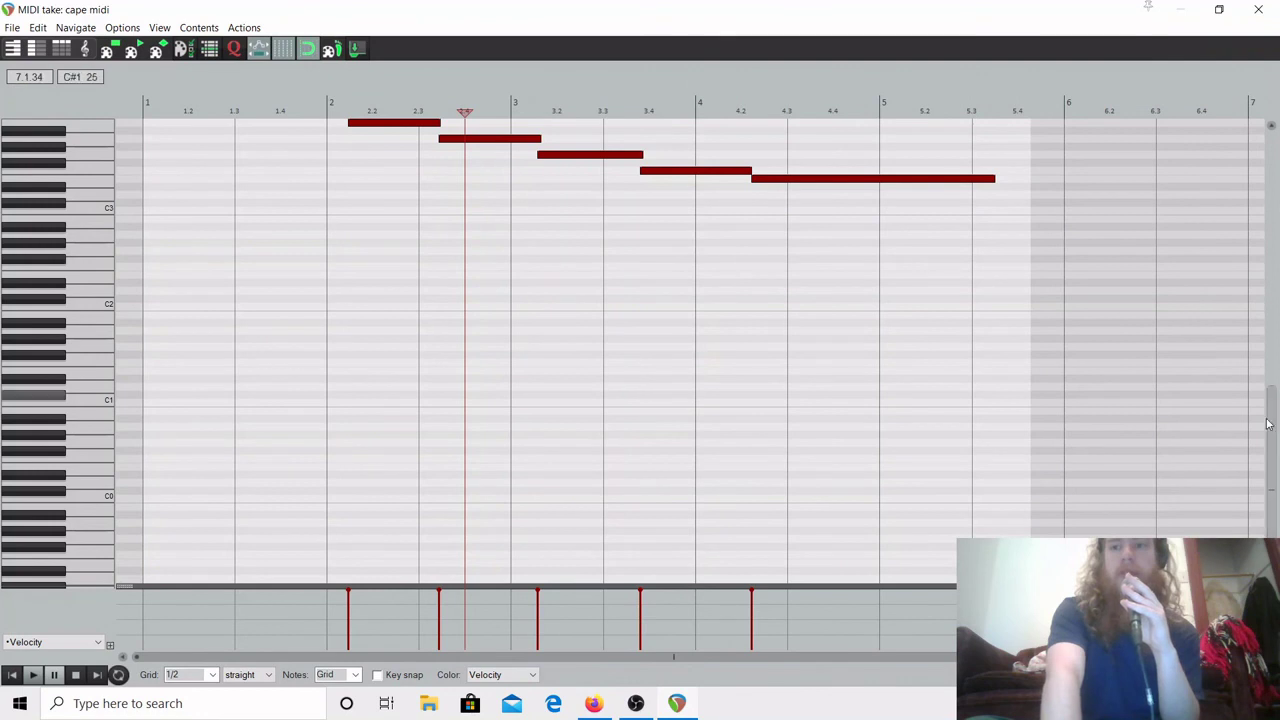
drag(1274, 432, 1274, 388)
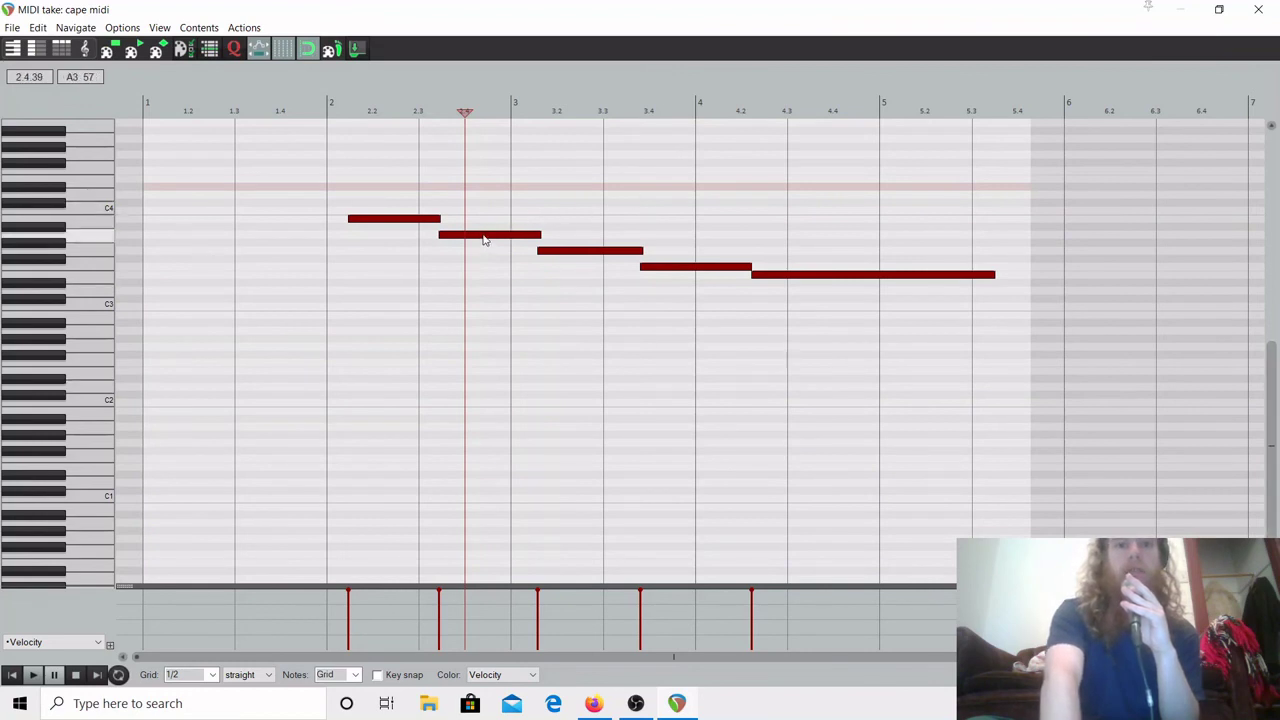
drag(489, 240, 522, 238)
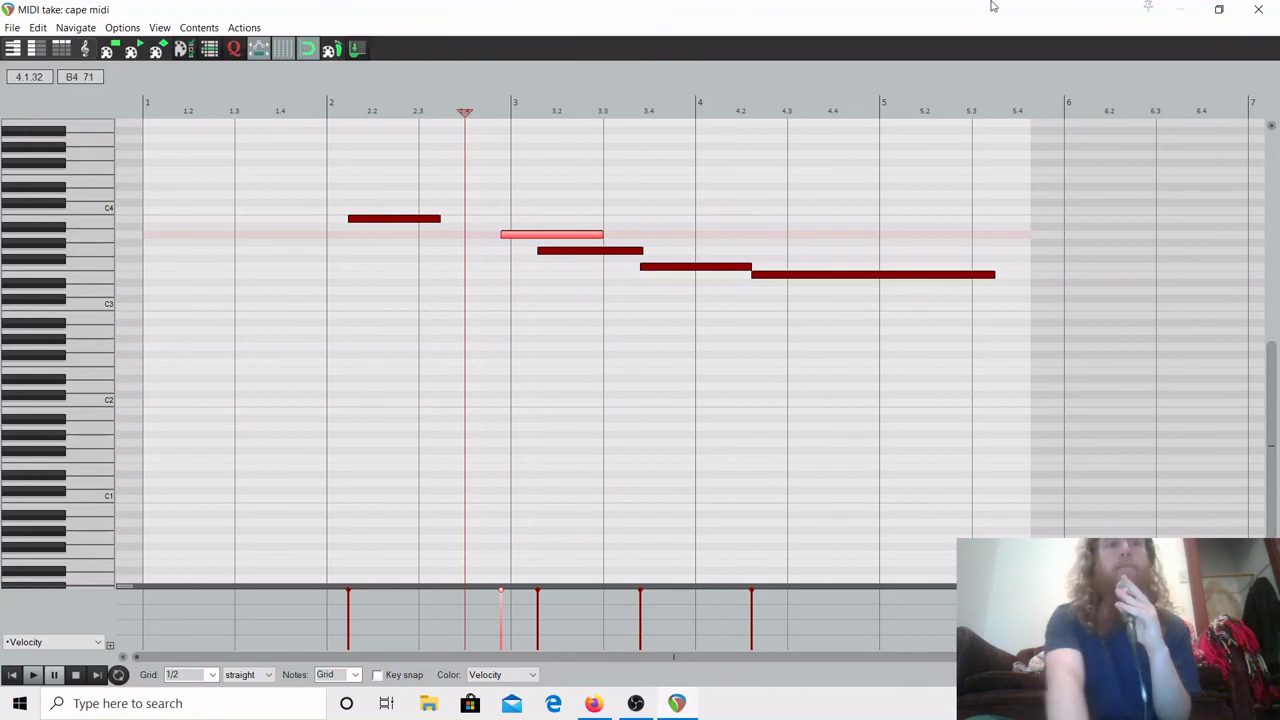
click(1258, 9)
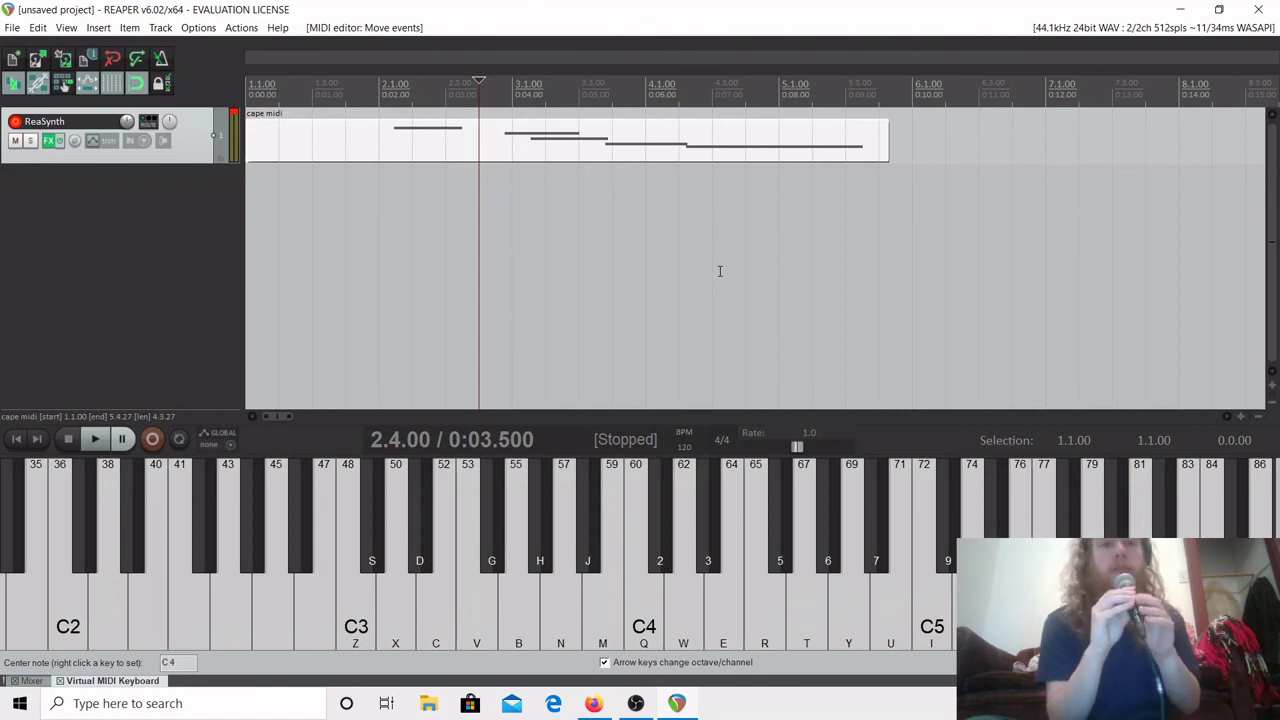
key(alt+Tab)
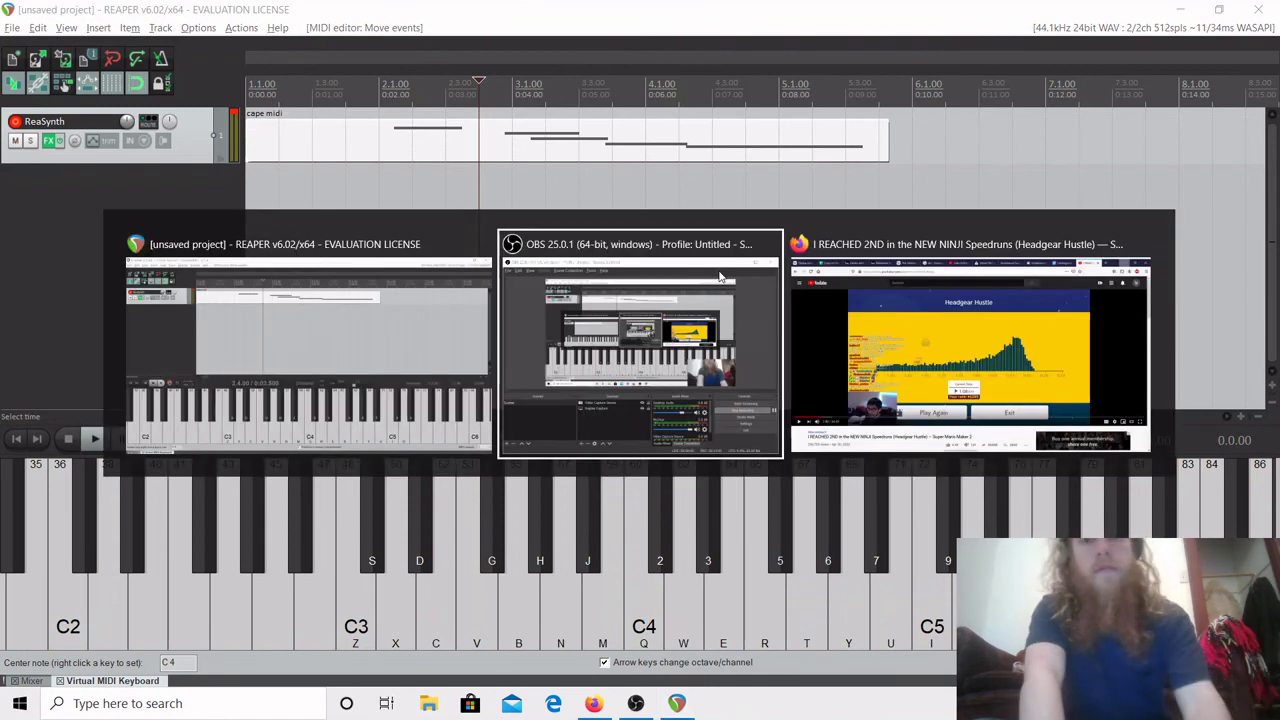